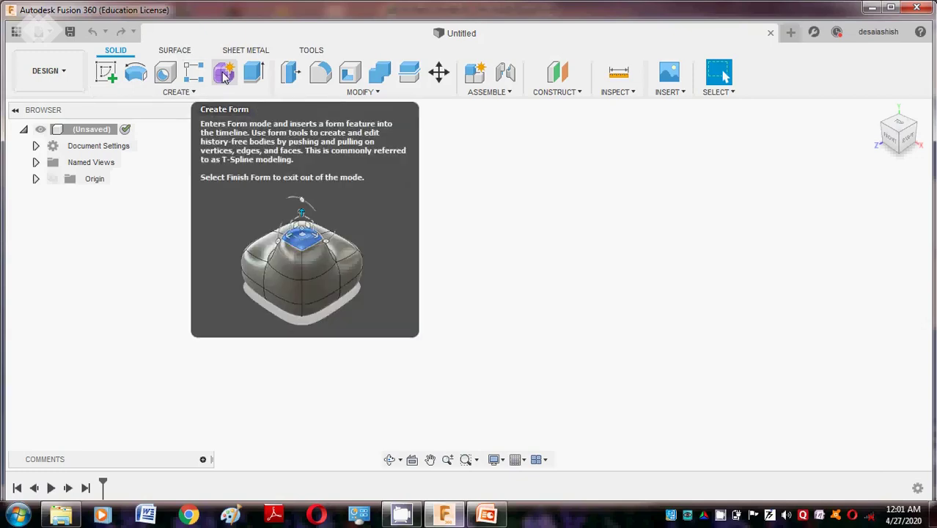
Step: Create a form to enter T-Spline modeling
{"action": "left_click", "coordinate": [224, 73]}
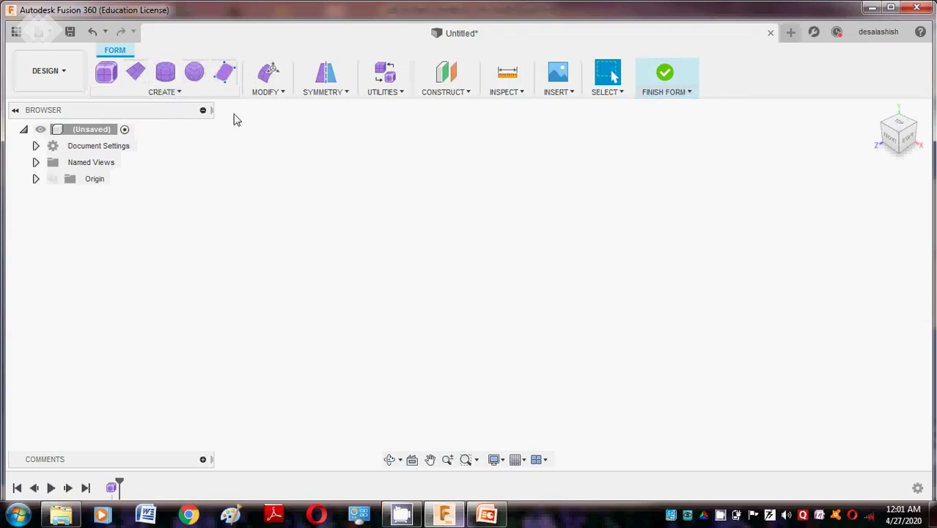
Step: Create a center-type box at the origin on the horizontal plane, 100 mm long, 50 mm wide and 25 mm high
{"action": "left_click", "coordinate": [178, 93]}
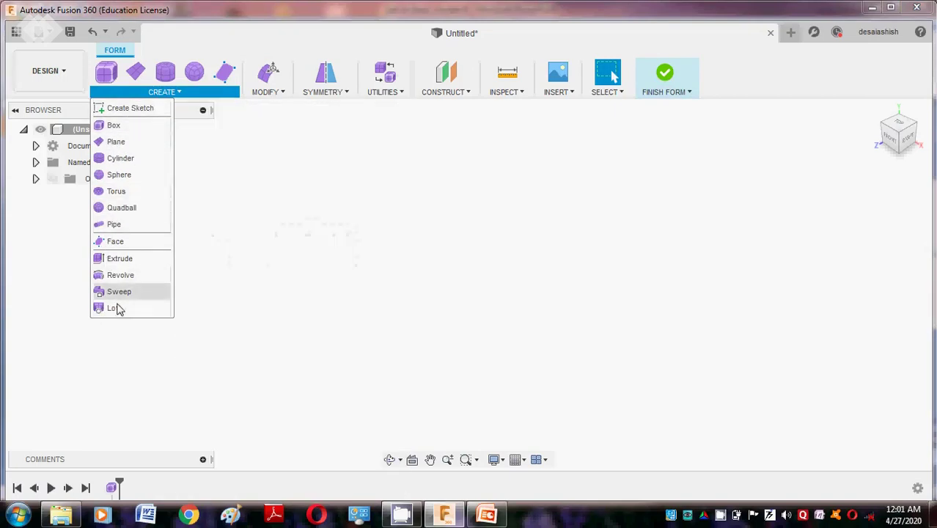
{"action": "left_click", "coordinate": [113, 125]}
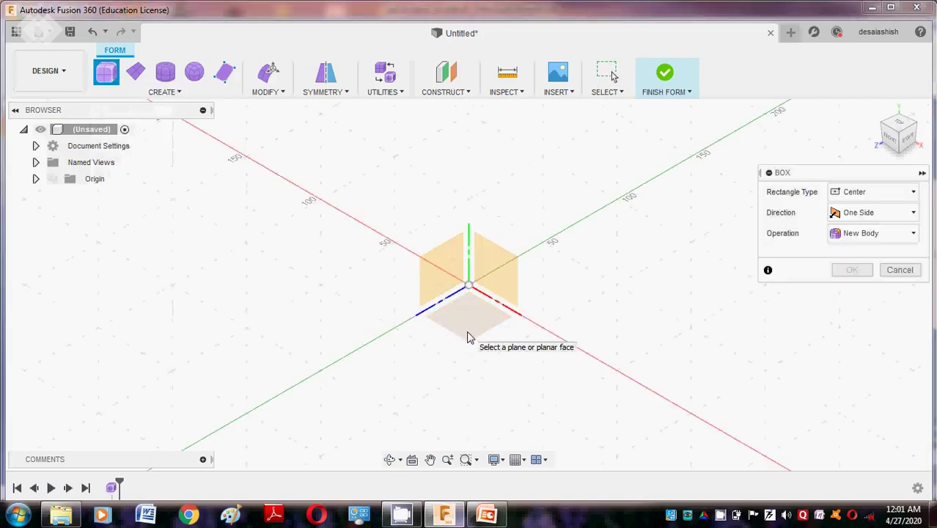
{"action": "left_click", "coordinate": [896, 126]}
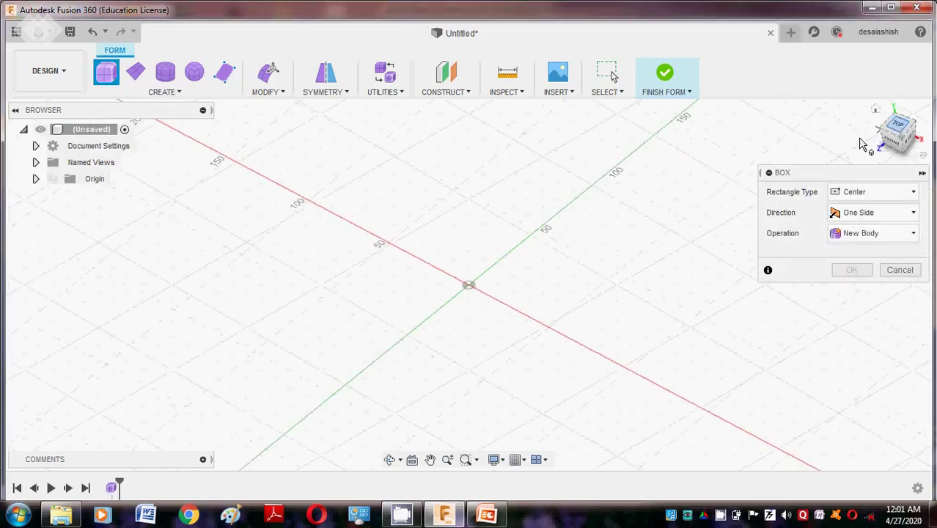
{"action": "left_click", "coordinate": [469, 284]}
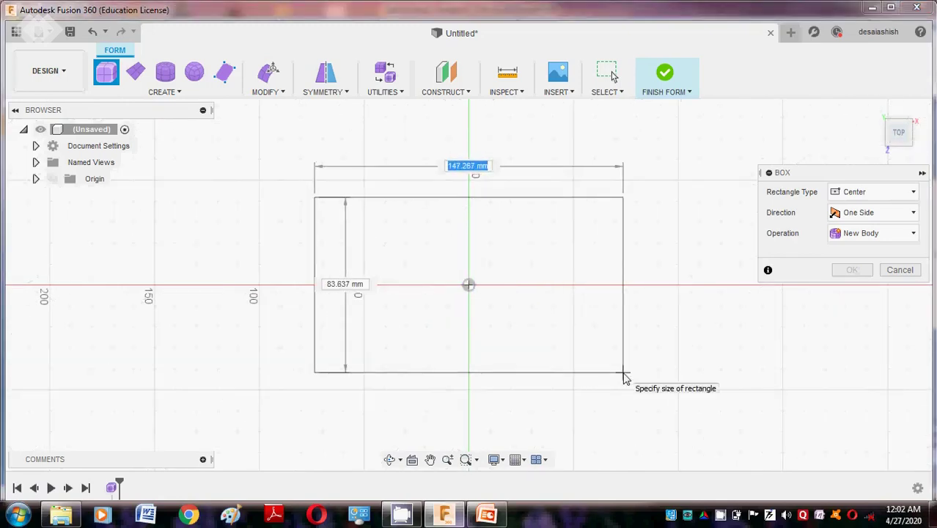
{"action": "type", "text": "10"}
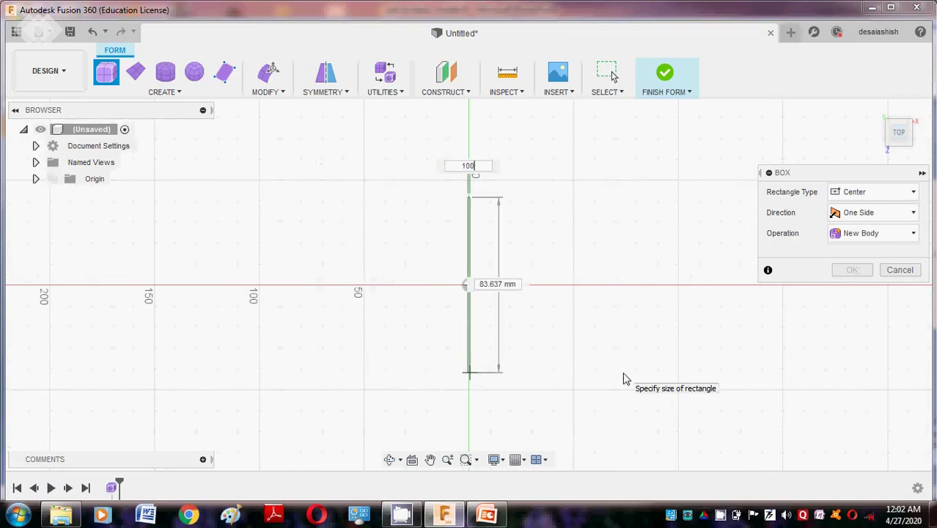
{"action": "type", "text": "0"}
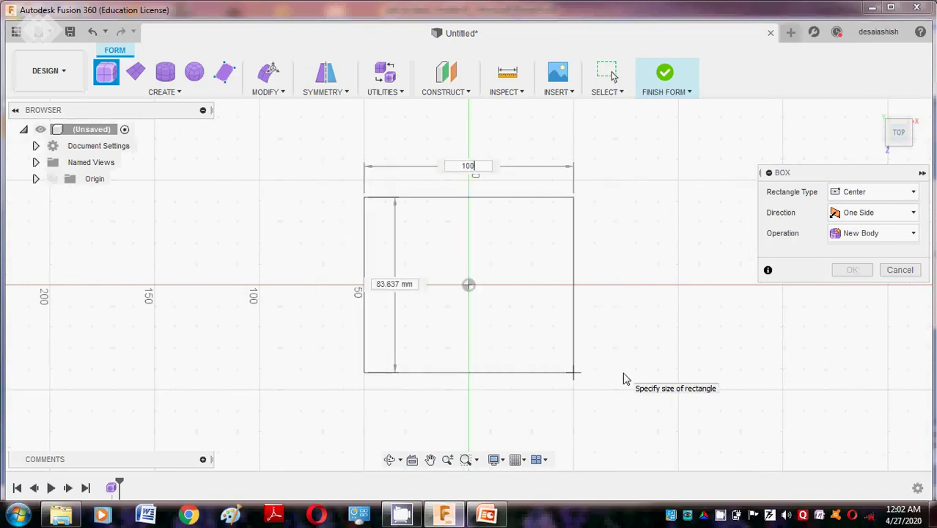
{"action": "key", "text": "Tab"}
{"action": "type", "text": "5"}
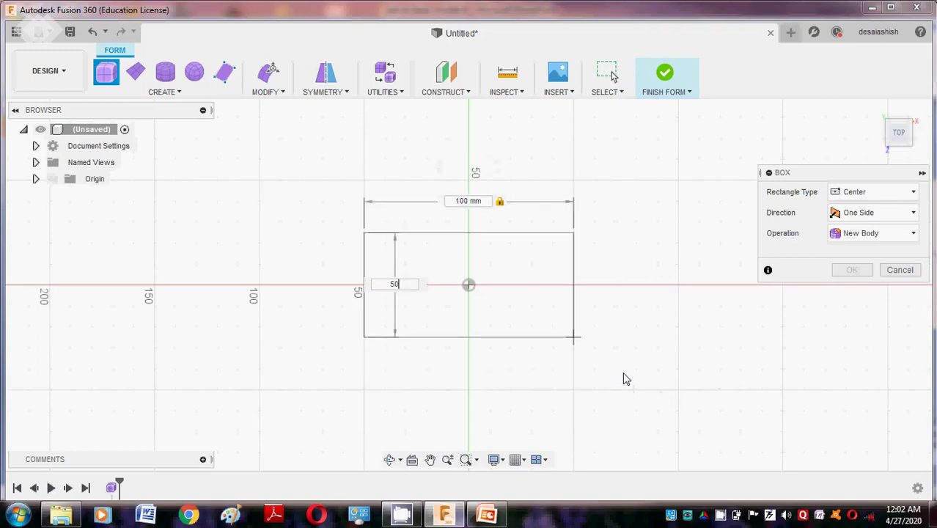
{"action": "key", "text": "Tab"}
{"action": "key", "text": "Return"}
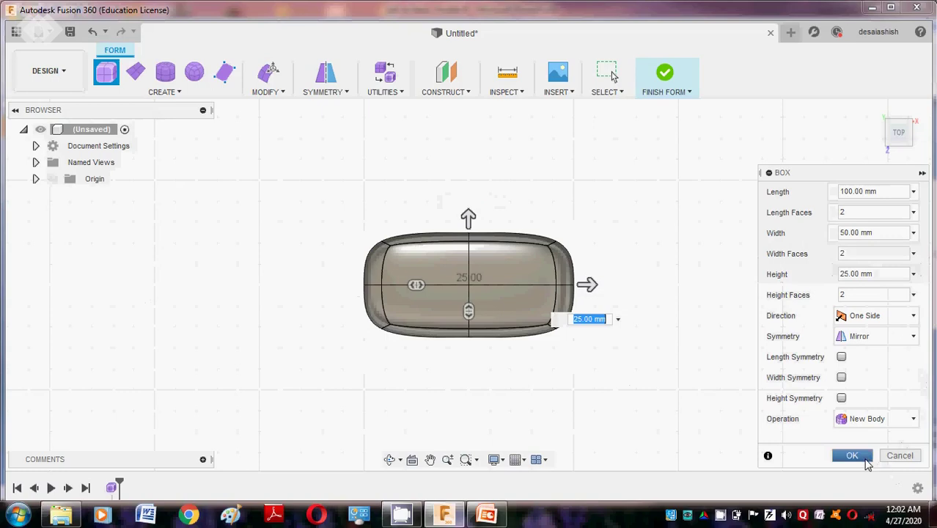
{"action": "left_click", "coordinate": [876, 109]}
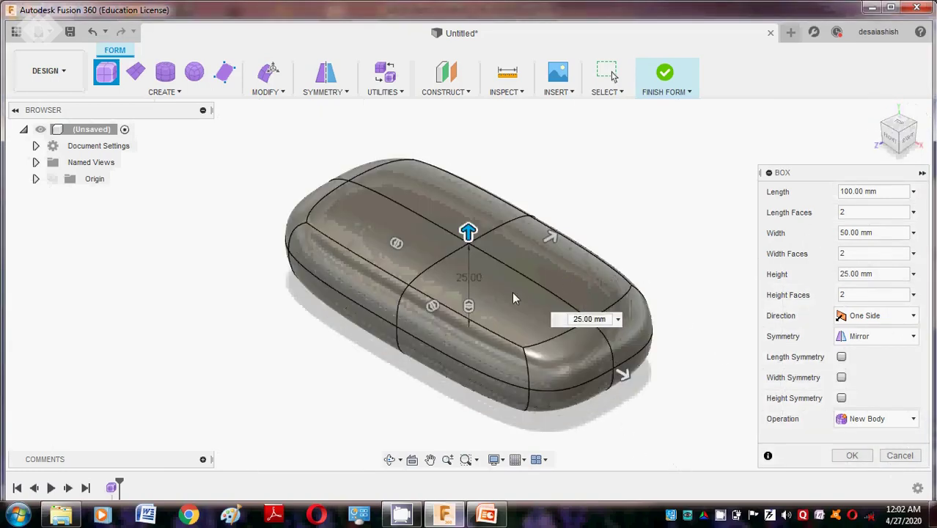
{"action": "left_click", "coordinate": [849, 455]}
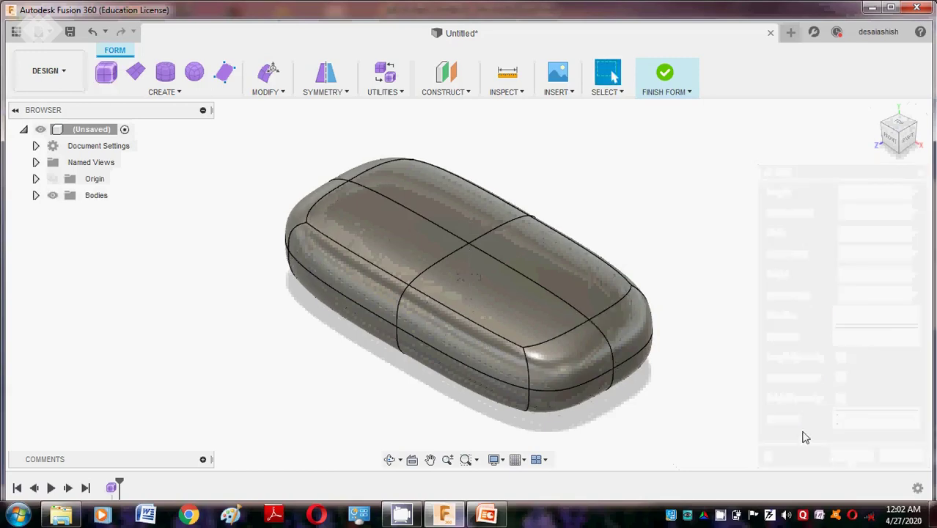
Step: Examine the box's face divisions by selecting several top and side faces one at a time, then clear the selection
{"action": "left_click", "coordinate": [503, 291]}
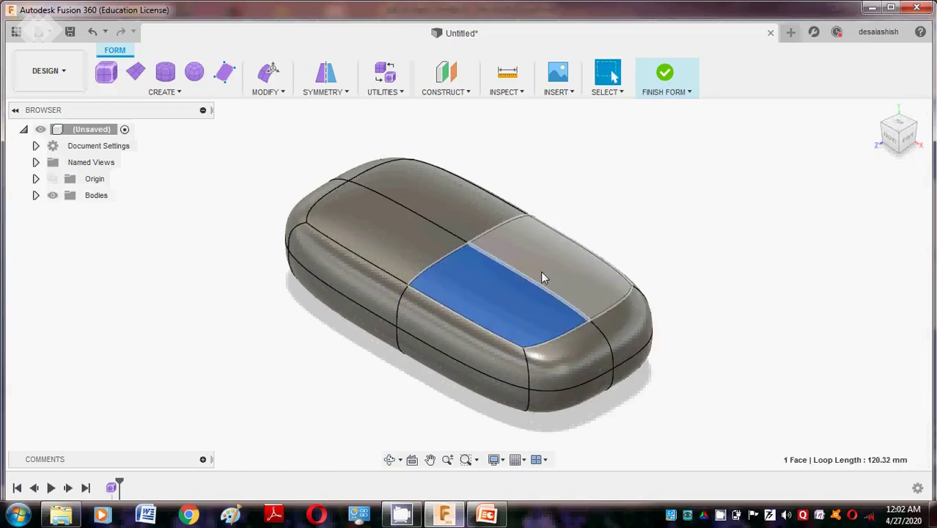
{"action": "left_click", "coordinate": [489, 306]}
{"action": "left_click", "coordinate": [445, 260]}
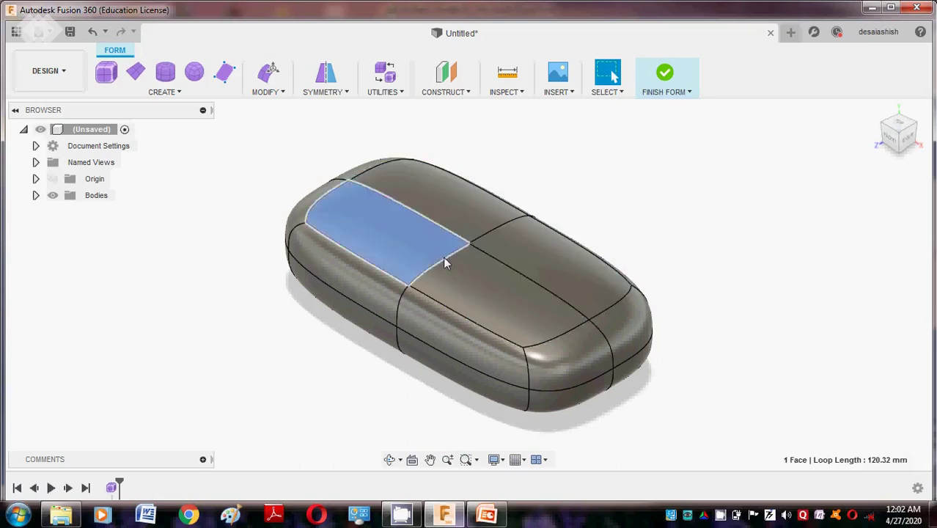
{"action": "left_click", "coordinate": [469, 304]}
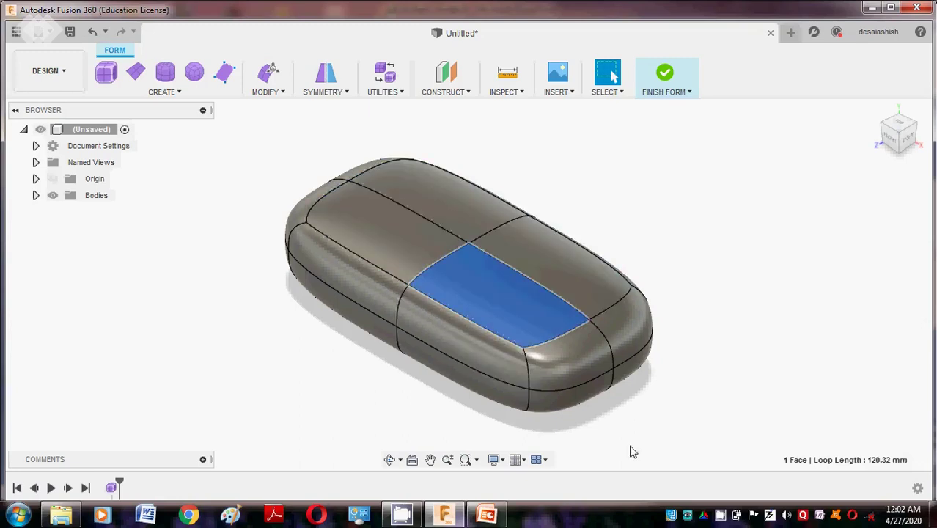
{"action": "left_click", "coordinate": [478, 387]}
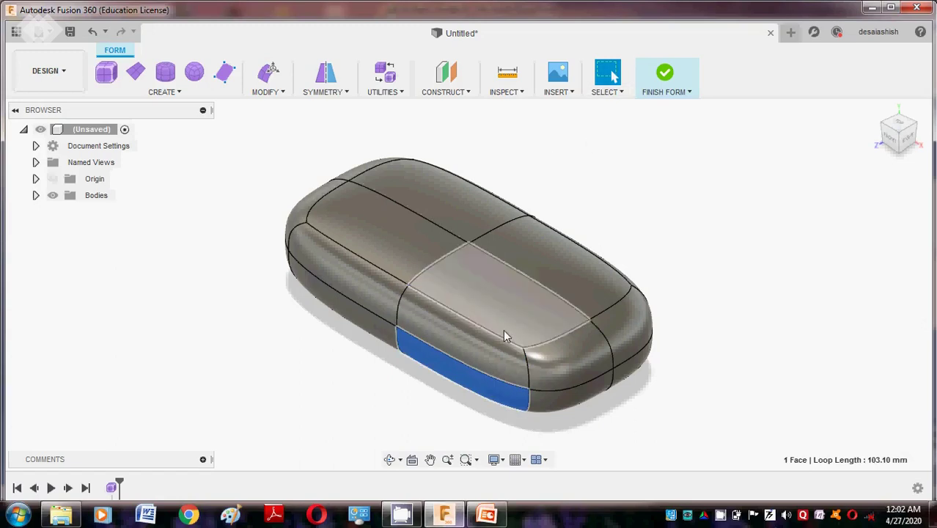
{"action": "left_click", "coordinate": [359, 293]}
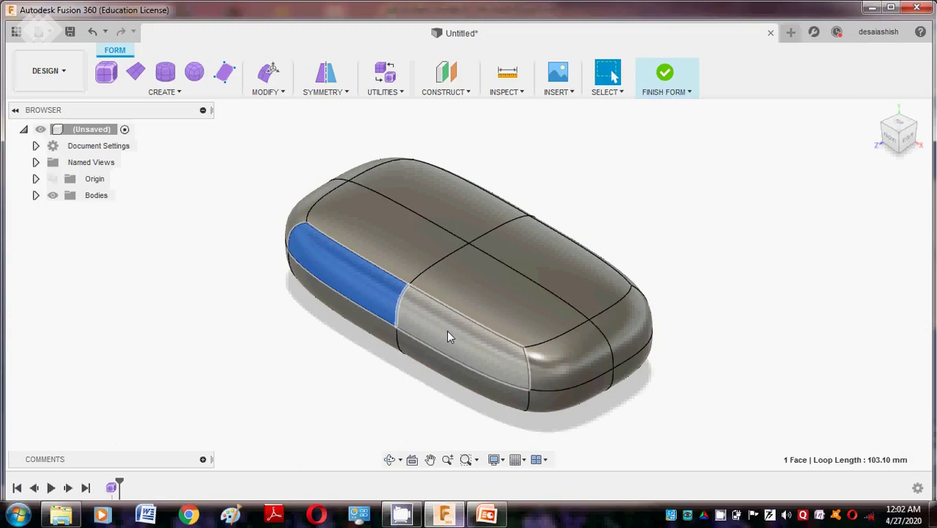
{"action": "left_click", "coordinate": [443, 371]}
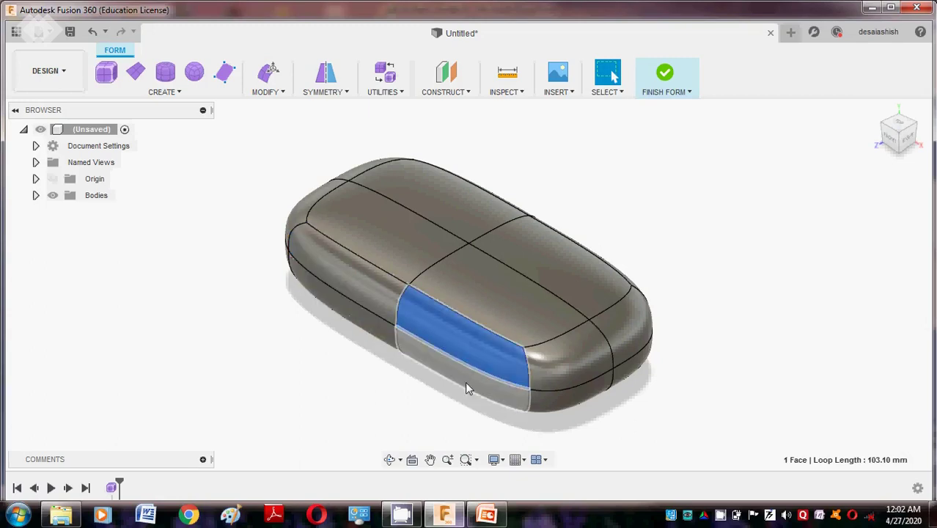
{"action": "left_click", "coordinate": [473, 358]}
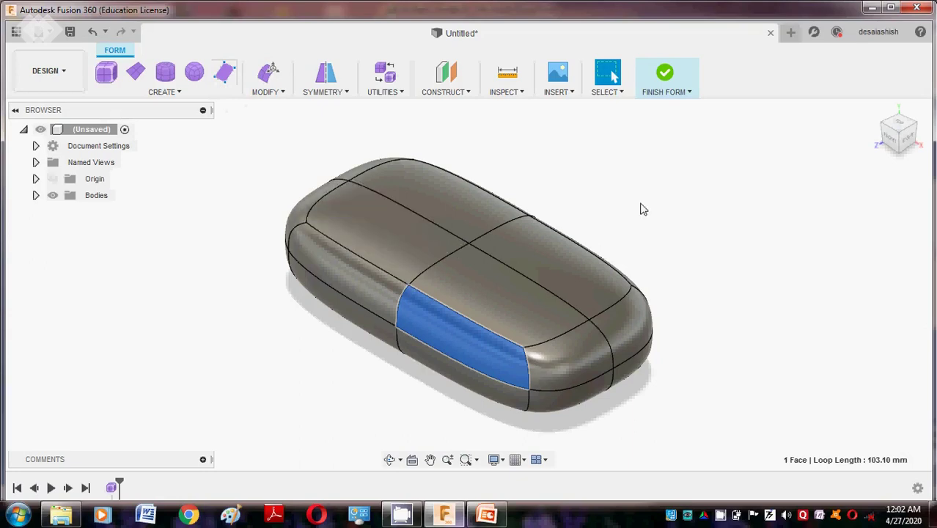
{"action": "left_click", "coordinate": [542, 180]}
Step: Apply internal mirror symmetry across the box's lengthwise centerline using the two adjacent top faces at one end
{"action": "left_click", "coordinate": [339, 96]}
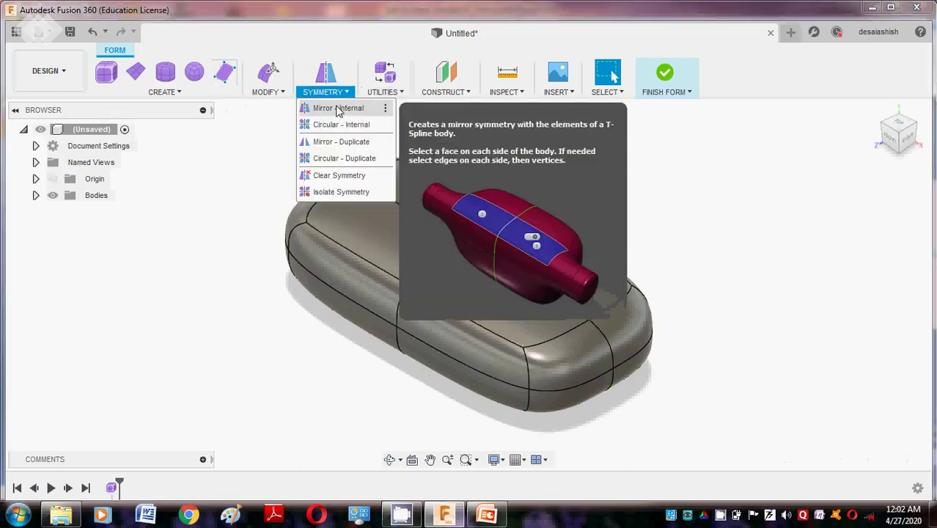
{"action": "left_click", "coordinate": [339, 107]}
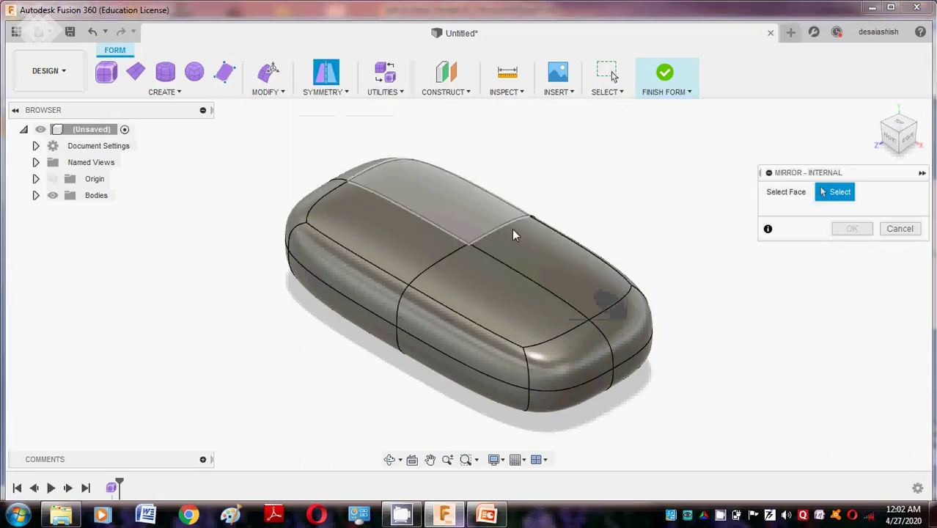
{"action": "left_click", "coordinate": [538, 265]}
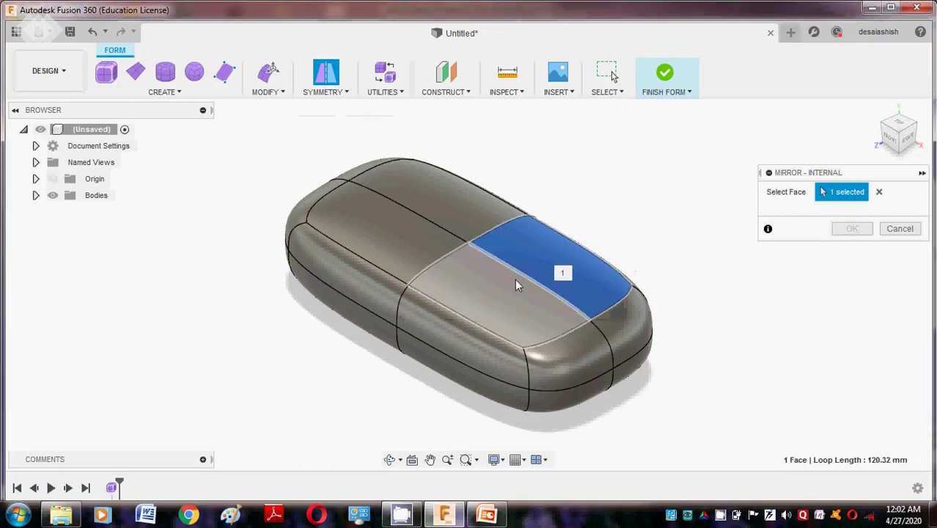
{"action": "left_click", "coordinate": [506, 302]}
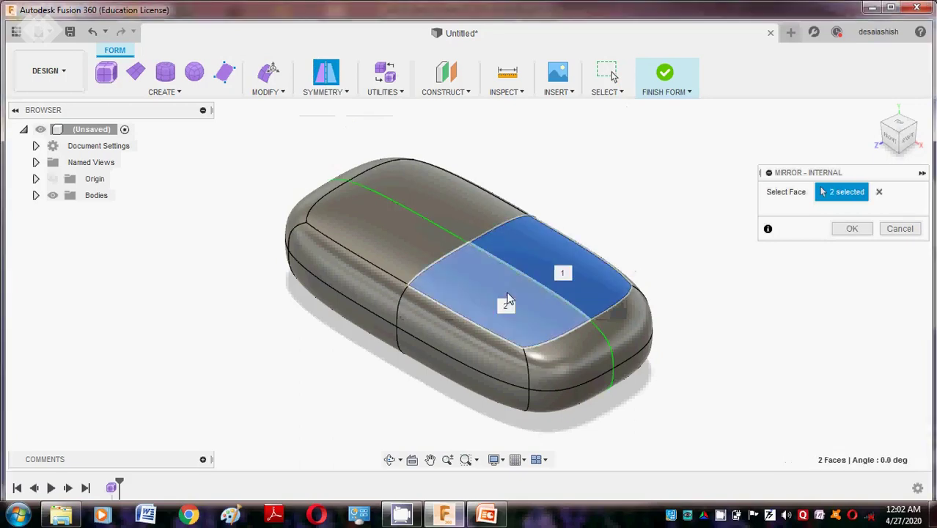
{"action": "left_click", "coordinate": [849, 229]}
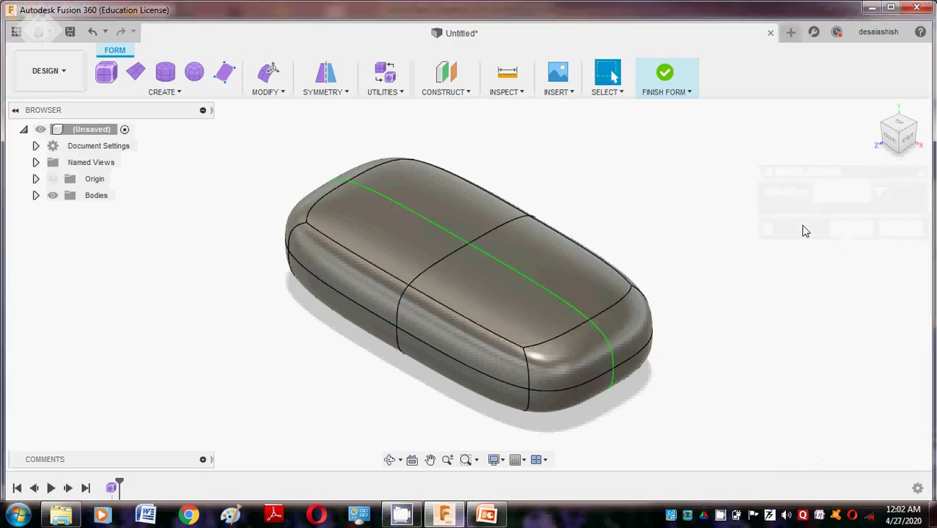
Step: Use Edit Form to raise one mirrored top face 20 mm, and move it back down 20 mm
{"action": "left_click", "coordinate": [270, 77]}
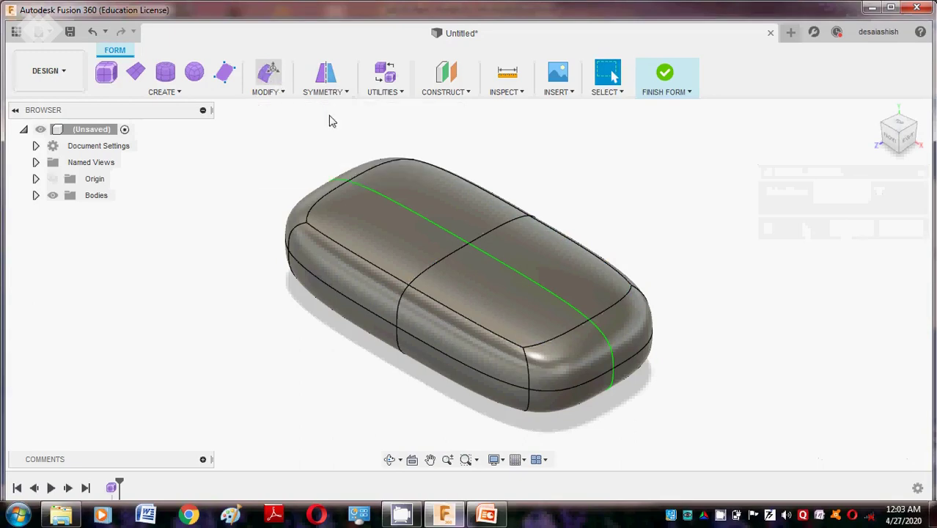
{"action": "left_click", "coordinate": [569, 261]}
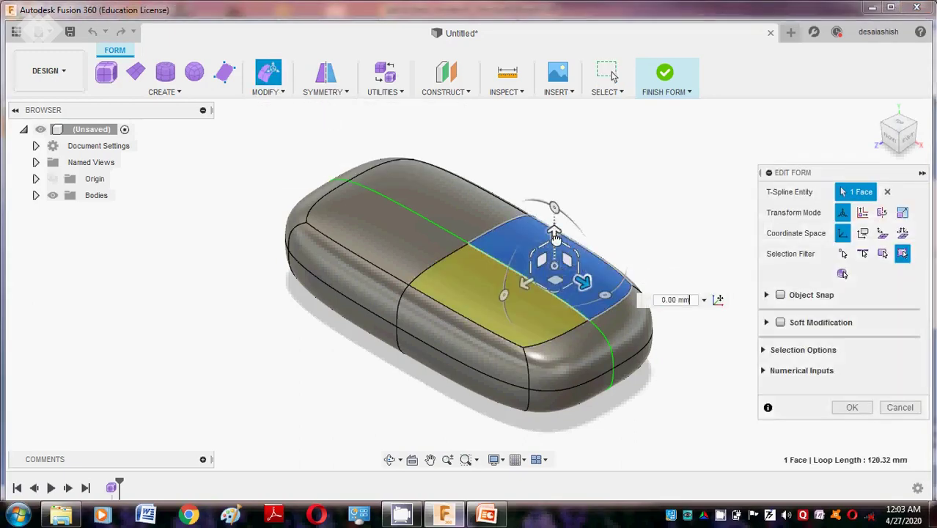
{"action": "left_click_drag", "start_coordinate": [555, 236], "coordinate": [545, 176]}
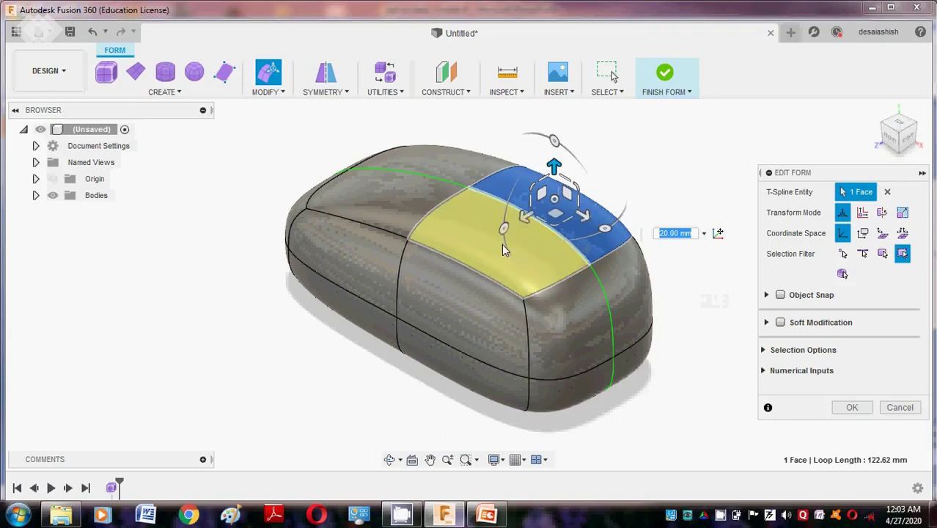
{"action": "left_click_drag", "start_coordinate": [569, 178], "coordinate": [569, 389]}
{"action": "left_click_drag", "start_coordinate": [554, 183], "coordinate": [554, 243]}
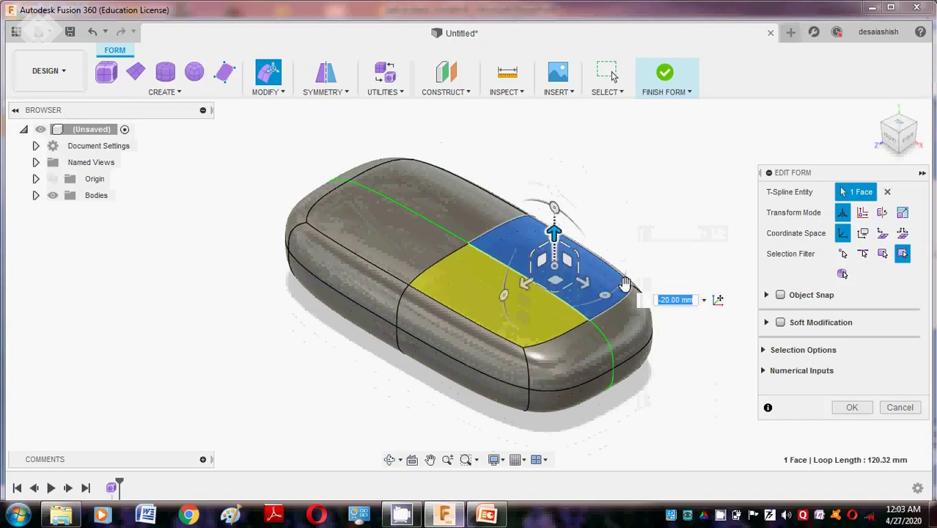
{"action": "left_click", "coordinate": [848, 407]}
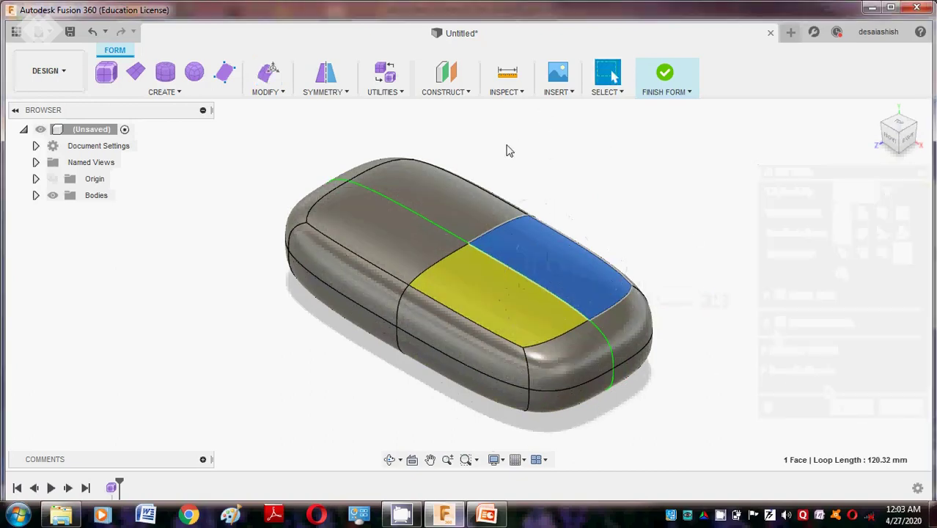
{"action": "left_click", "coordinate": [620, 186]}
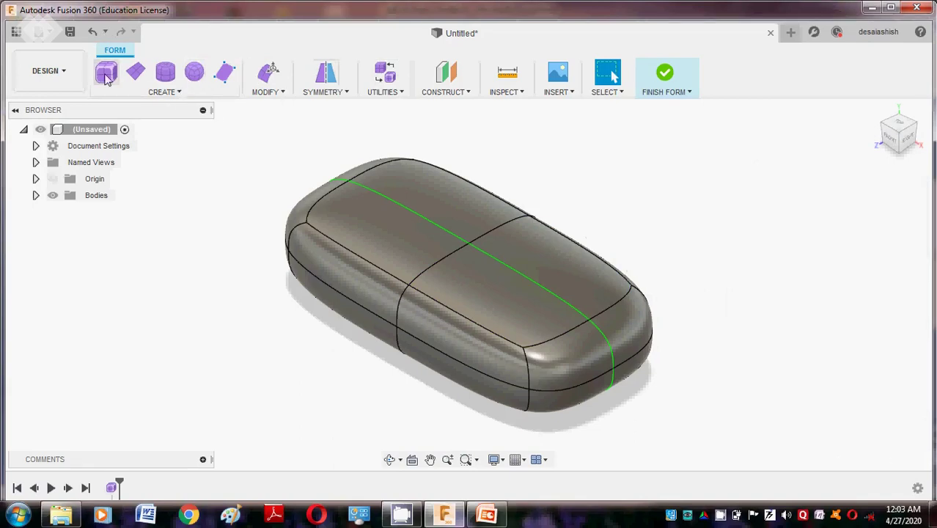
Step: Undo the face edits, the mirror symmetry and the box creation
{"action": "left_click", "coordinate": [93, 33]}
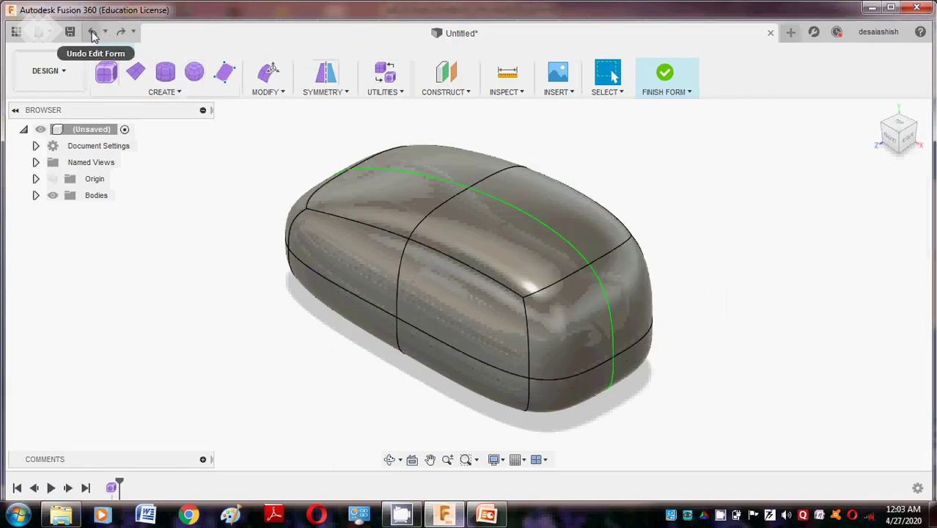
{"action": "left_click", "coordinate": [92, 33]}
{"action": "left_click", "coordinate": [91, 33]}
{"action": "left_click", "coordinate": [91, 33]}
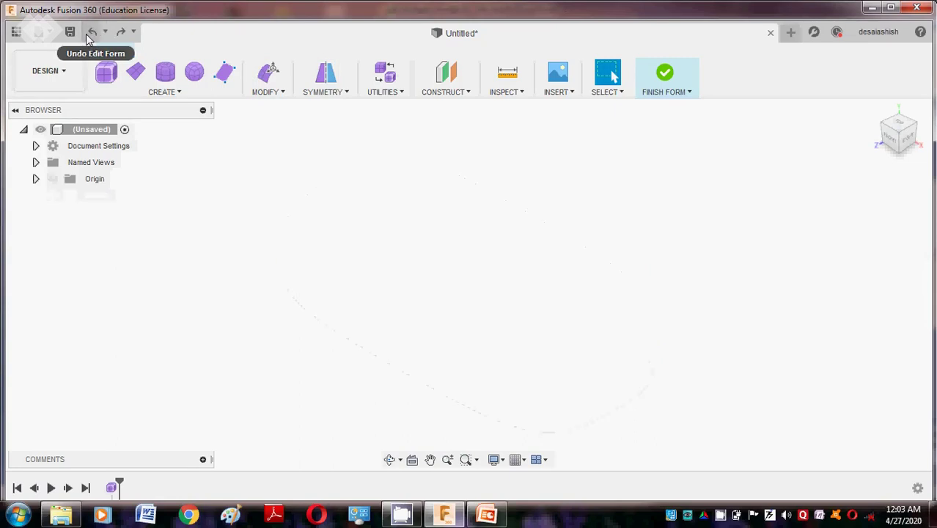
Step: Draw the base of a center-type T-Spline box at the origin on the horizontal plane, about 64 mm by 39 mm
{"action": "left_click", "coordinate": [134, 94]}
{"action": "left_click", "coordinate": [127, 130]}
{"action": "left_click", "coordinate": [480, 363]}
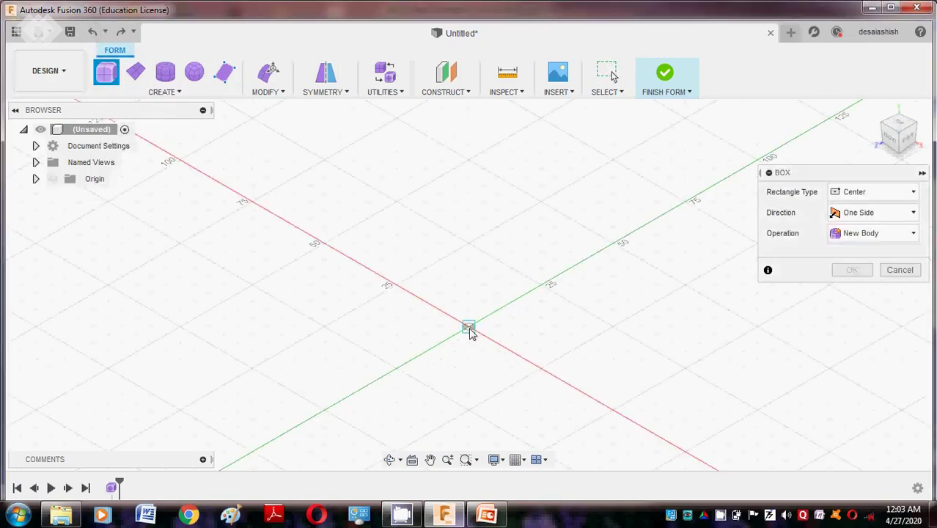
{"action": "left_click", "coordinate": [470, 329]}
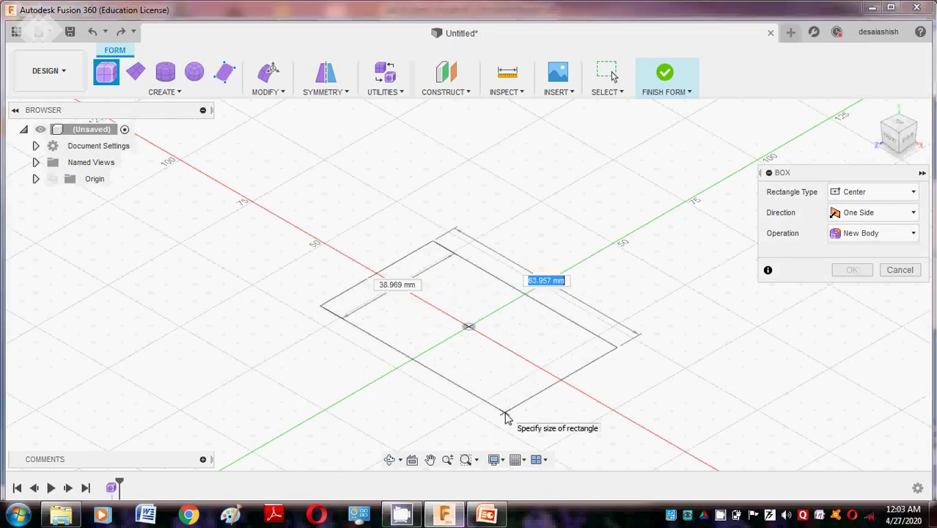
{"action": "left_click", "coordinate": [506, 417]}
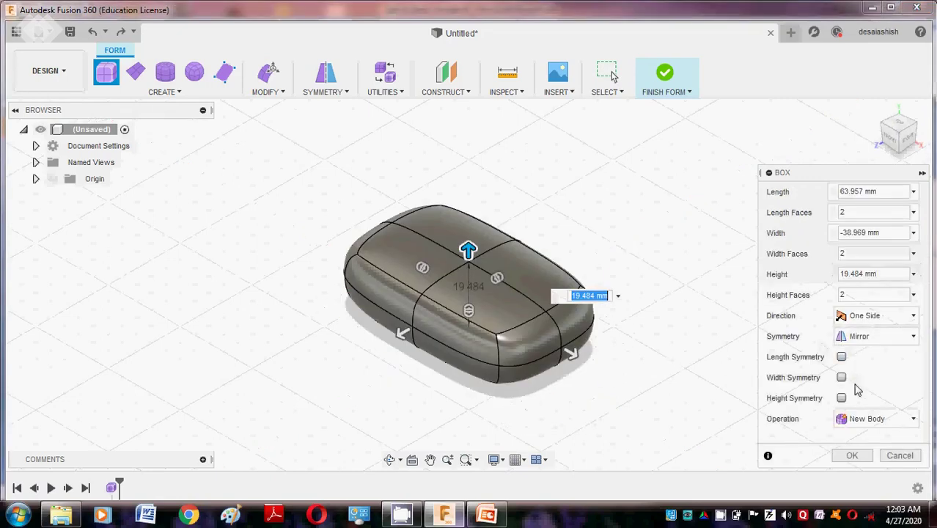
Step: Enable mirror symmetry for the width only, set length, width and height faces to 3 each, and create the box
{"action": "left_click", "coordinate": [842, 358]}
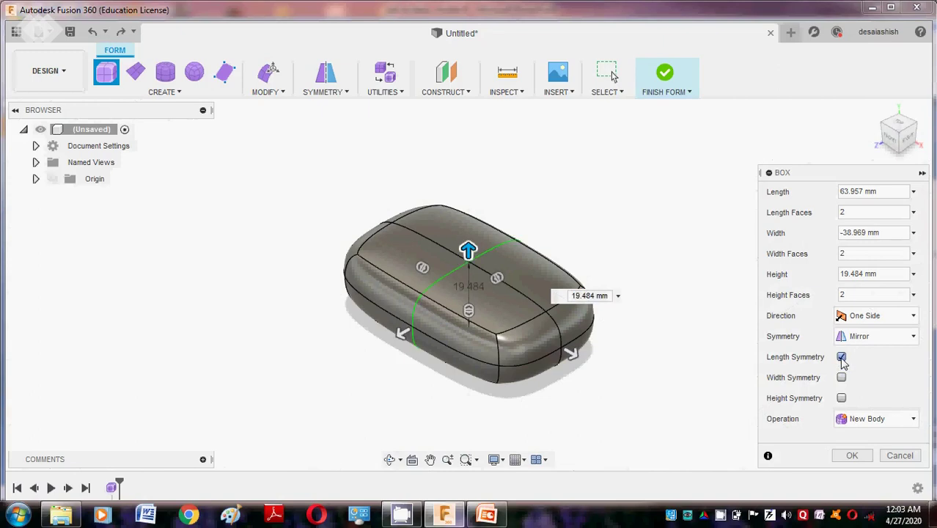
{"action": "left_click", "coordinate": [842, 379]}
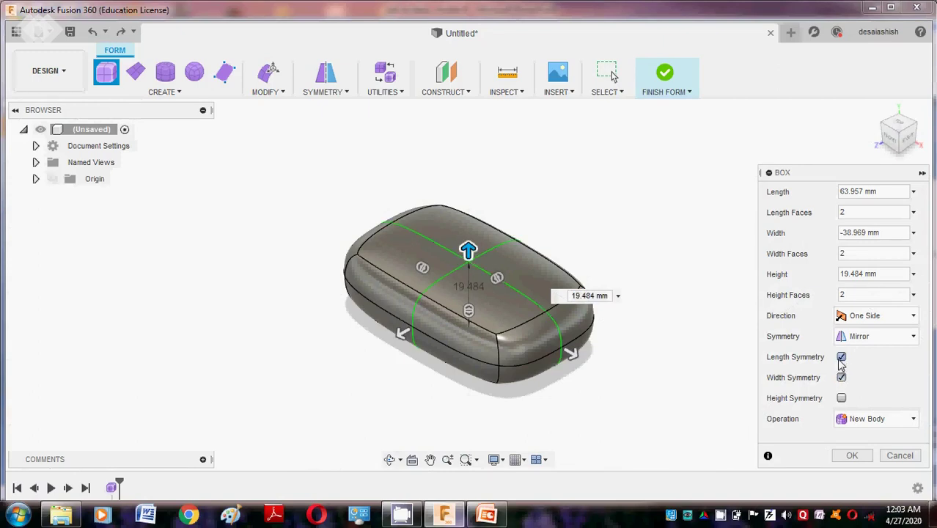
{"action": "left_click", "coordinate": [841, 358]}
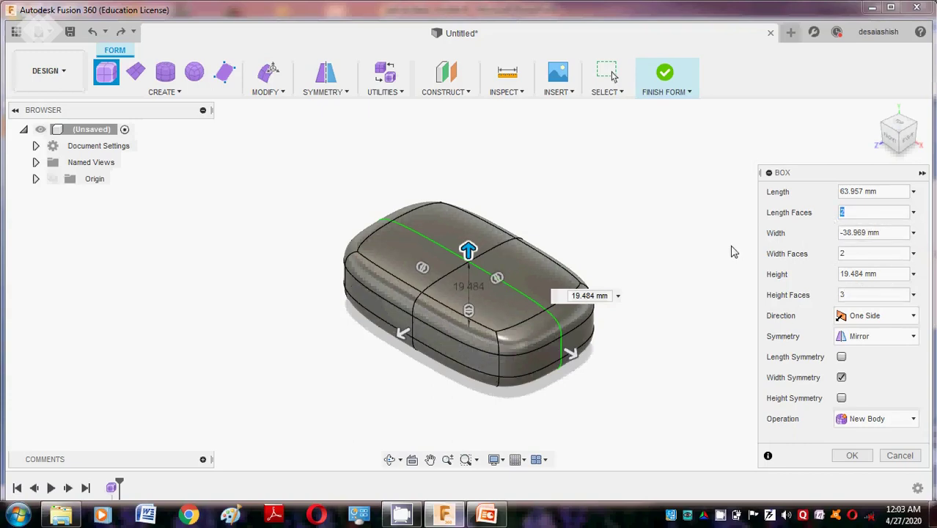
{"action": "type", "text": "3"}
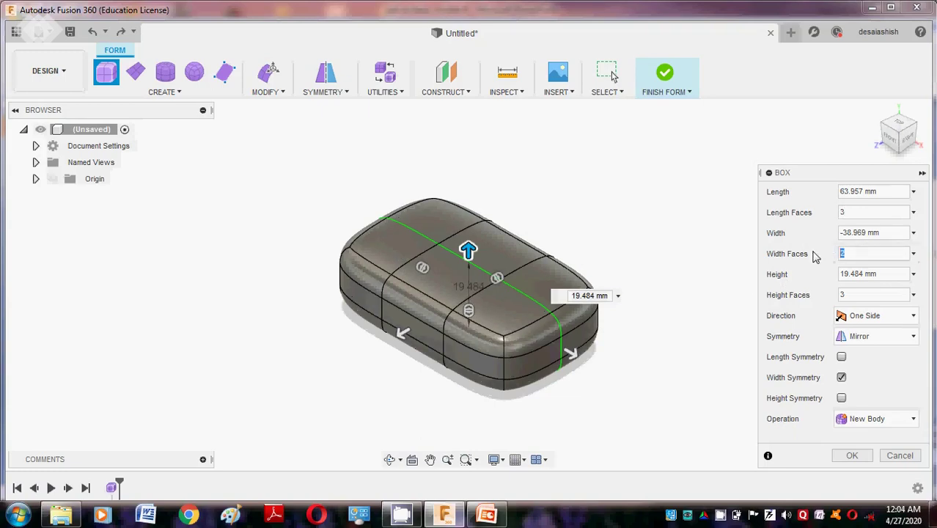
{"action": "type", "text": "3"}
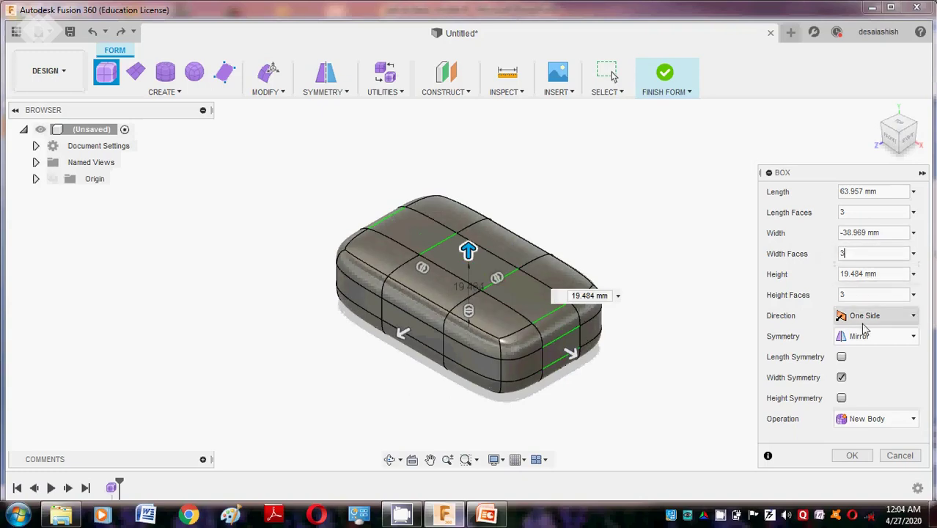
{"action": "left_click", "coordinate": [855, 455]}
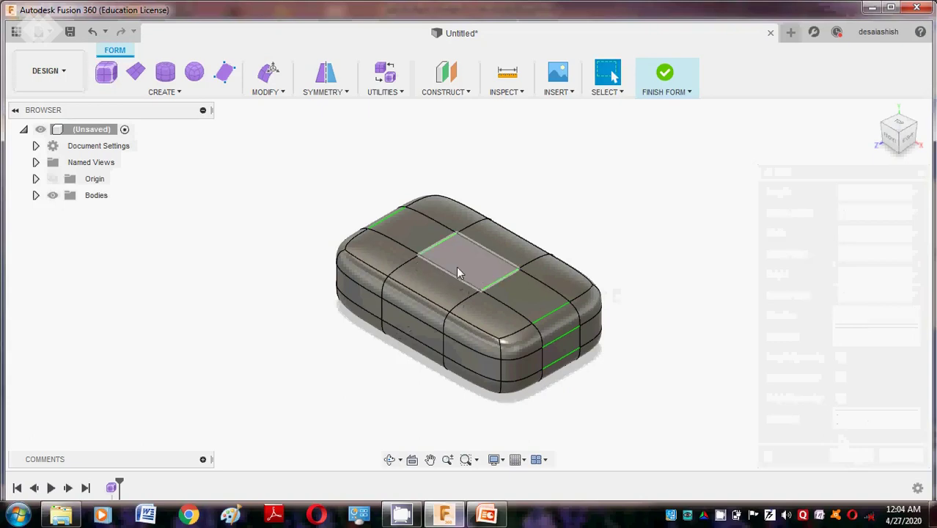
Step: Use Edit Form to raise the top corner face at the box's far end together with its mirrored counterpart
{"action": "left_click", "coordinate": [269, 74]}
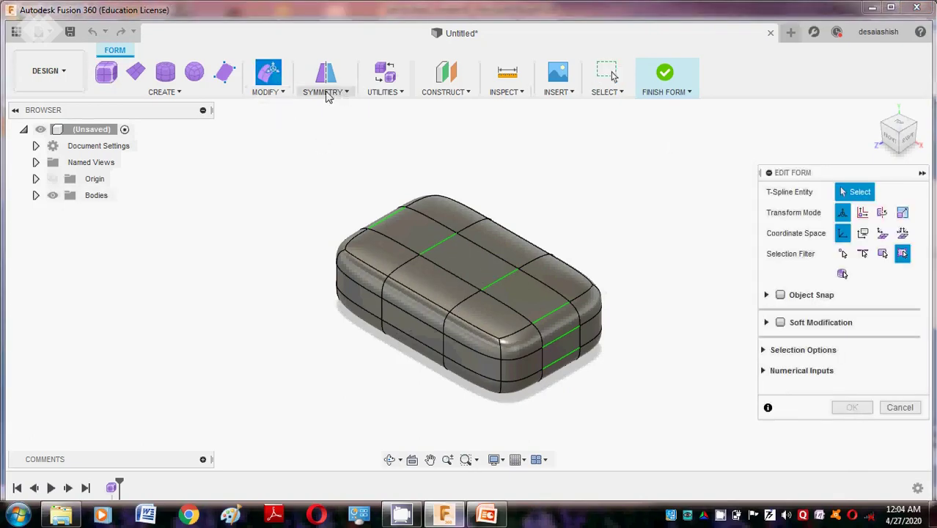
{"action": "left_click", "coordinate": [269, 92]}
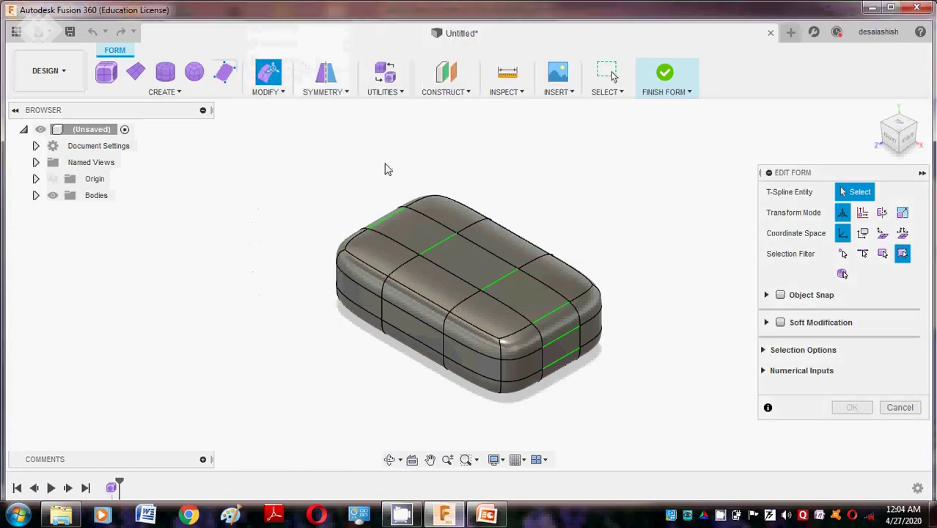
{"action": "left_click", "coordinate": [447, 220]}
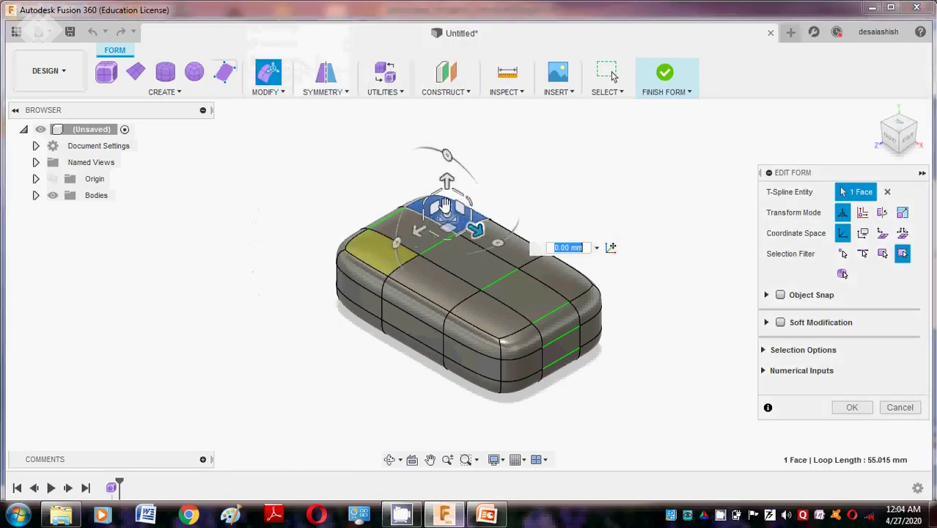
{"action": "left_click_drag", "start_coordinate": [446, 167], "coordinate": [462, 226]}
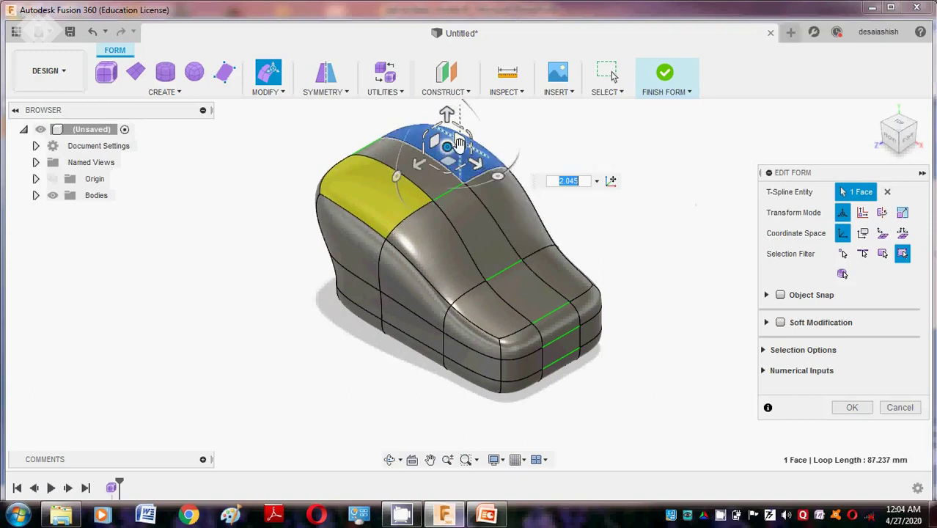
Step: Extend the raised corner face upward another 5 mm with new side faces, scale it slightly, and accept the form edit
{"action": "left_click_drag", "start_coordinate": [446, 113], "coordinate": [439, 65]}
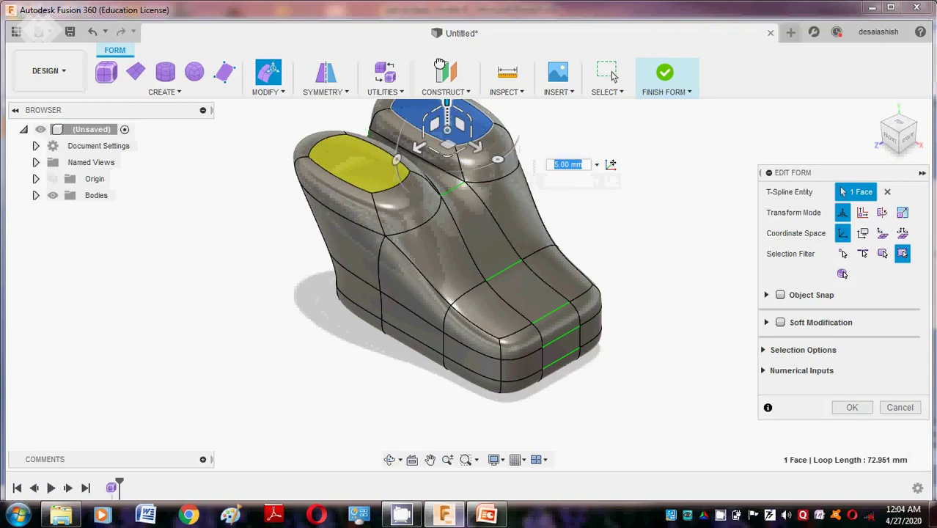
{"action": "middle_click_drag", "start_coordinate": [440, 74], "coordinate": [466, 130], "text": "shift"}
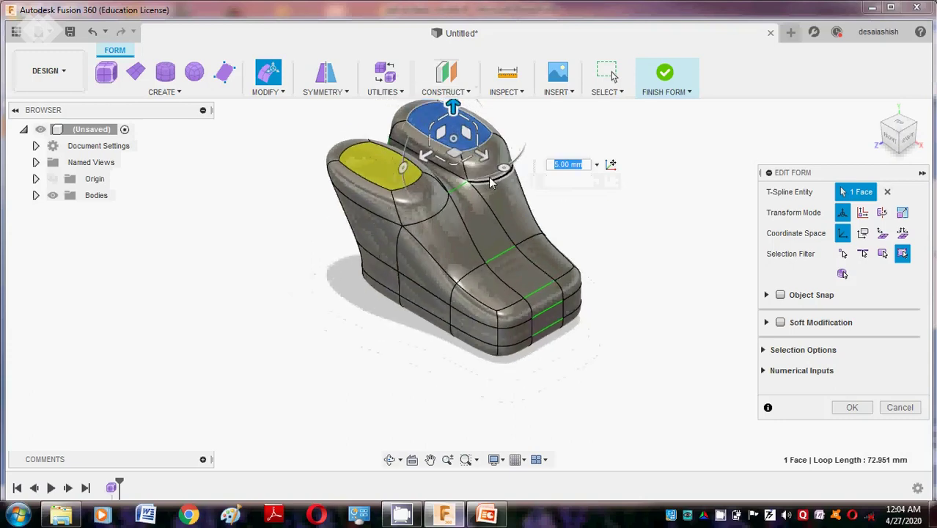
{"action": "left_click", "coordinate": [469, 132]}
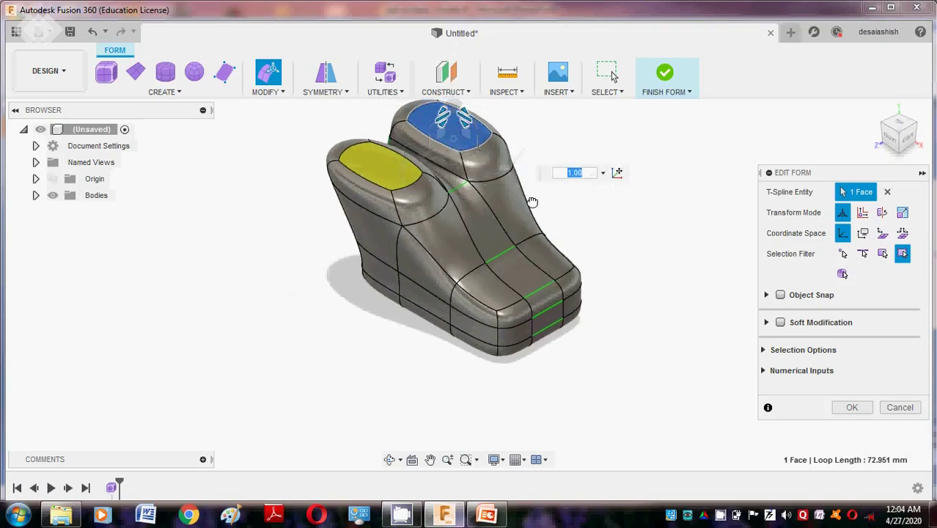
{"action": "left_click", "coordinate": [849, 409]}
{"action": "middle_click_drag", "start_coordinate": [721, 372], "coordinate": [637, 352], "text": "shift"}
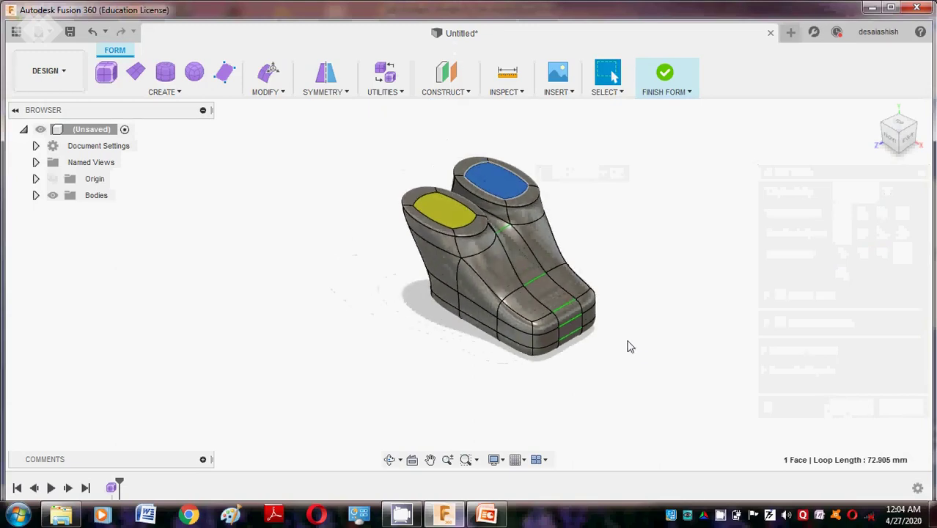
Step: Undo the raising, extending and scaling of the corner face
{"action": "left_click", "coordinate": [92, 33]}
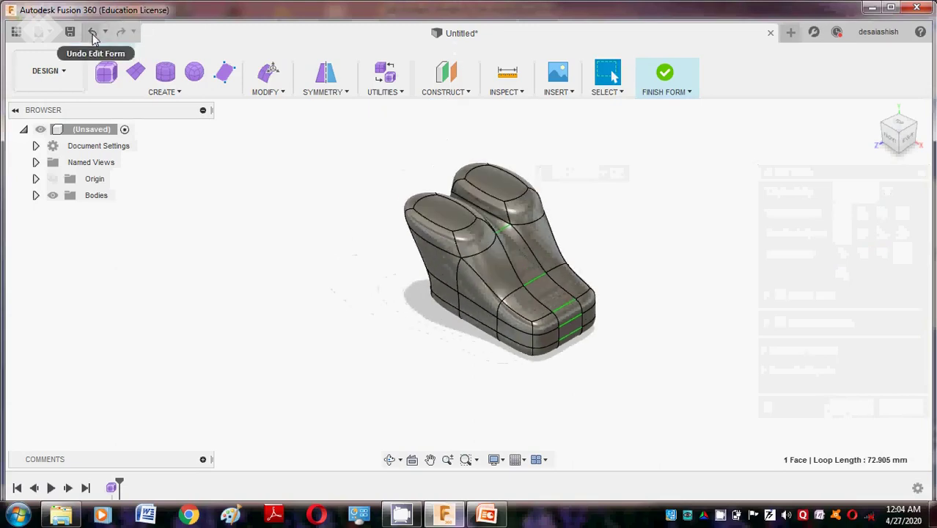
{"action": "left_click", "coordinate": [93, 35]}
{"action": "left_click", "coordinate": [92, 33]}
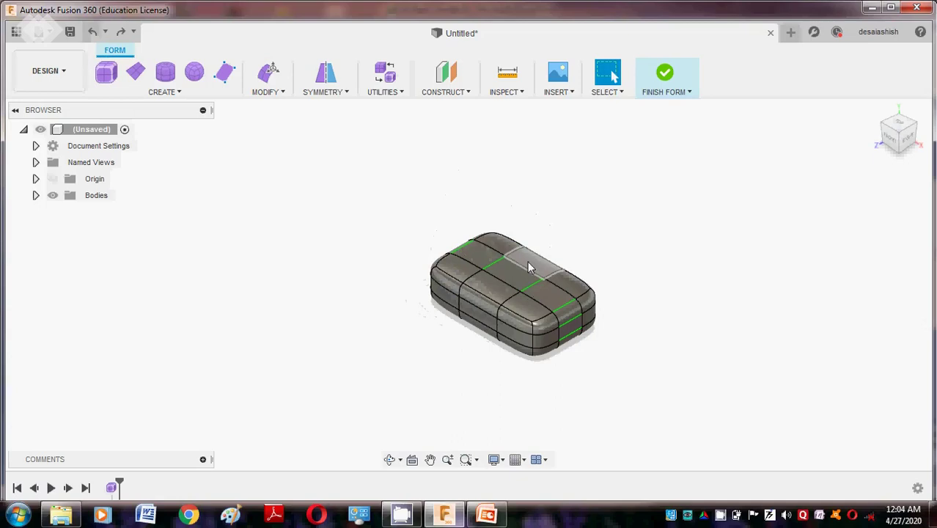
Step: Try moving the three top faces along one long side outward 20 mm with Edit Form, then cancel the edit
{"action": "left_click", "coordinate": [472, 272]}
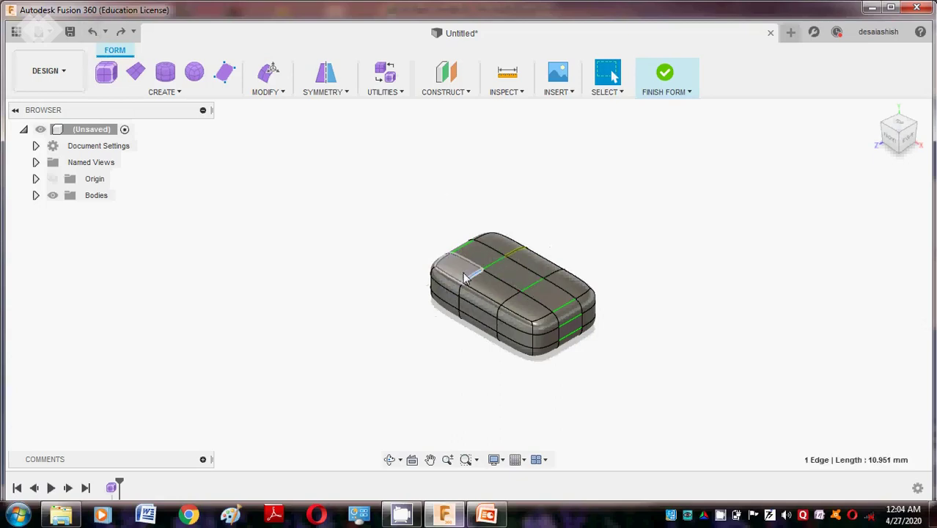
{"action": "left_click", "coordinate": [464, 268]}
{"action": "left_click", "coordinate": [490, 289]}
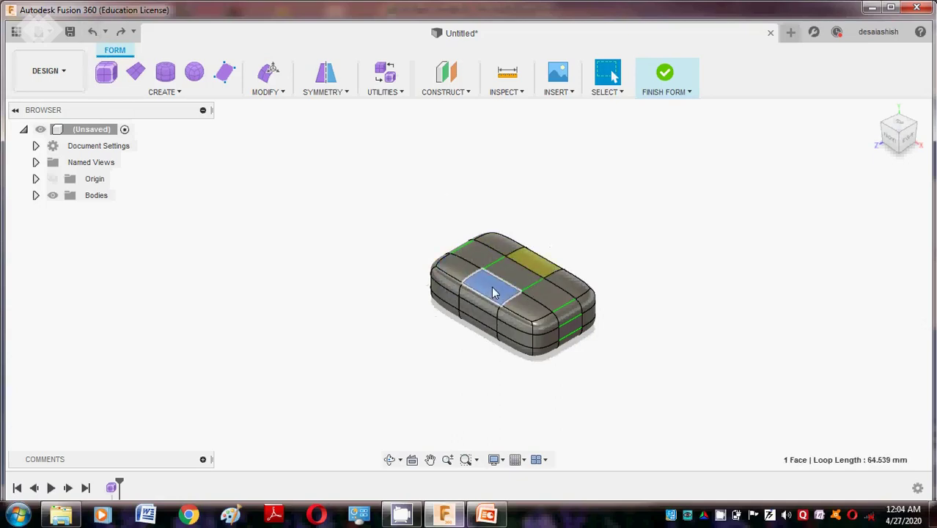
{"action": "left_click", "coordinate": [445, 270], "text": "shift"}
{"action": "left_click", "coordinate": [529, 307], "text": "shift"}
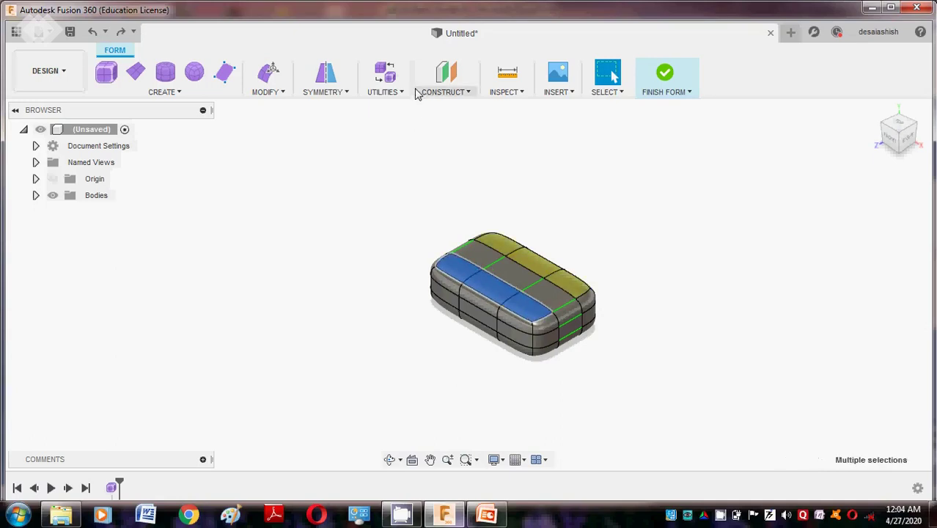
{"action": "left_click", "coordinate": [277, 82]}
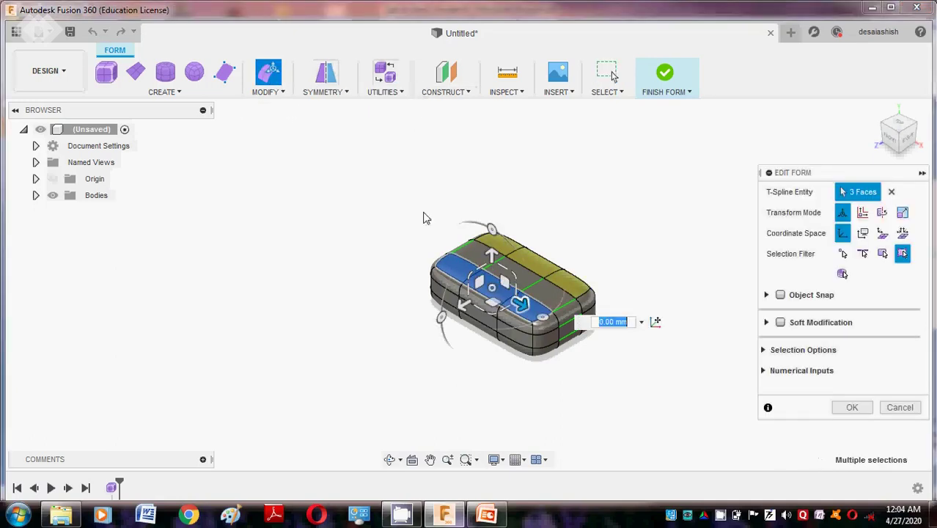
{"action": "left_click_drag", "start_coordinate": [451, 311], "coordinate": [437, 343]}
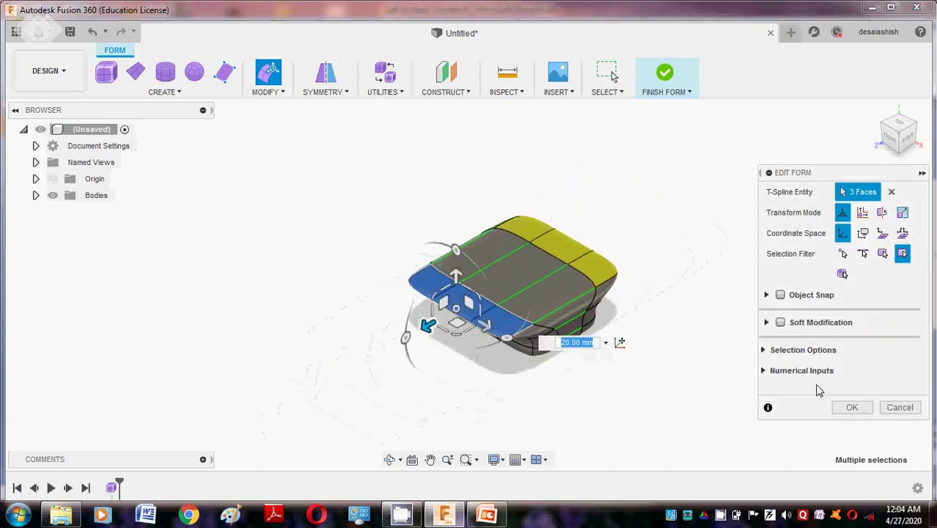
{"action": "left_click", "coordinate": [900, 407]}
Step: Use Edit Form to pull only the middle top face of the front long side far outward horizontally, and accept it
{"action": "left_click", "coordinate": [533, 313]}
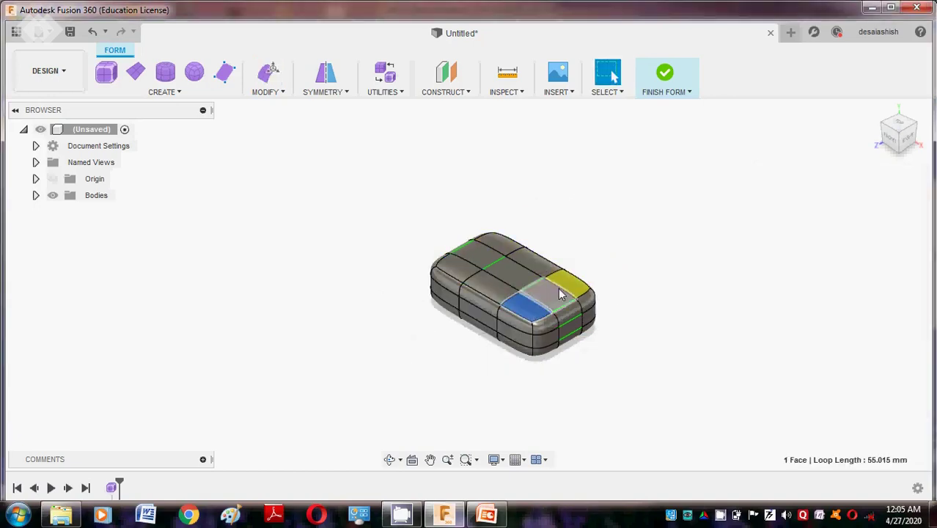
{"action": "left_click", "coordinate": [694, 212]}
{"action": "left_click", "coordinate": [451, 268]}
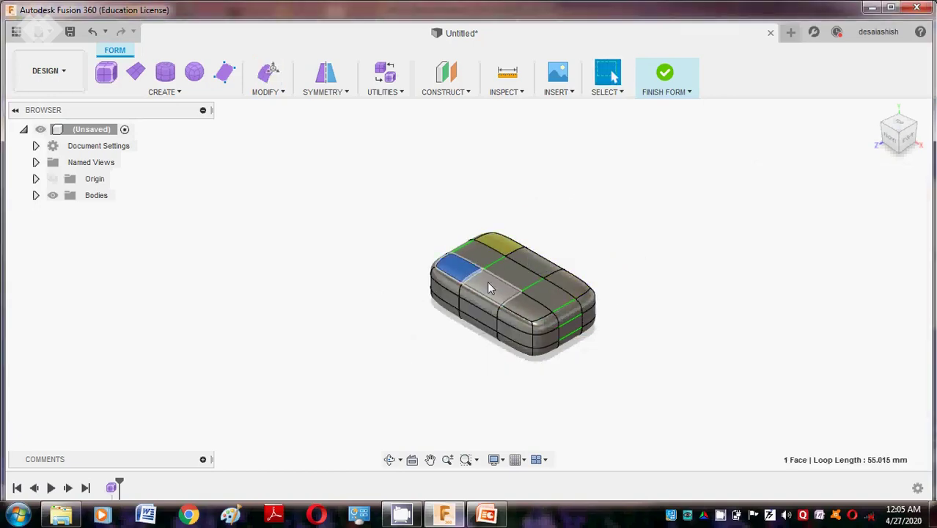
{"action": "left_click", "coordinate": [487, 281]}
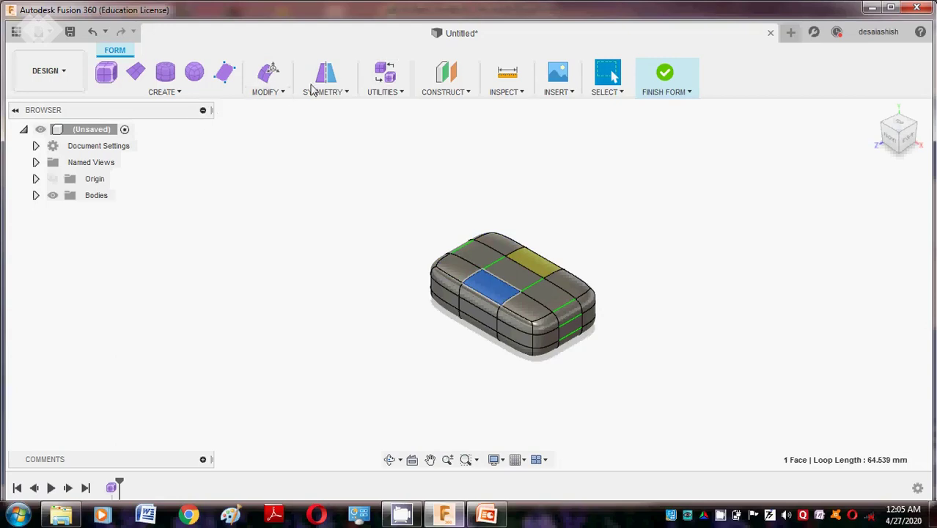
{"action": "left_click", "coordinate": [270, 75]}
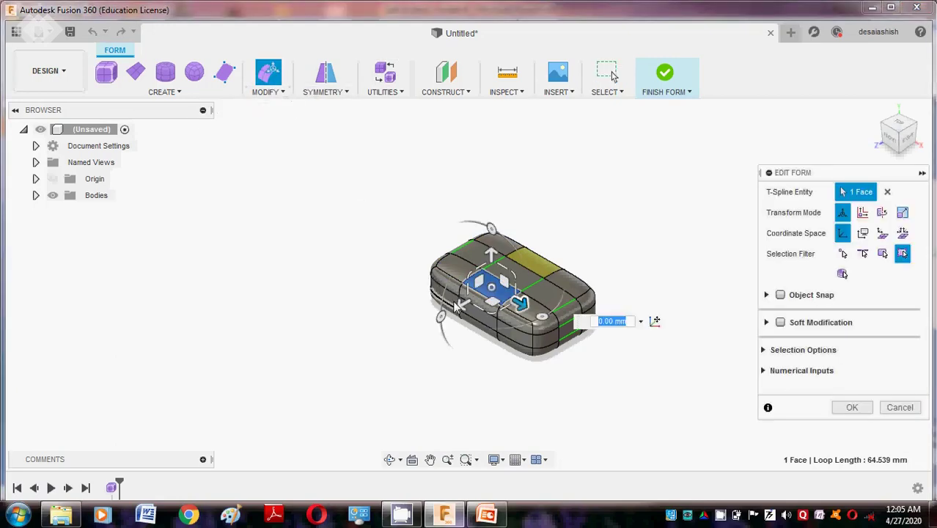
{"action": "left_click_drag", "start_coordinate": [456, 311], "coordinate": [533, 371]}
{"action": "left_click", "coordinate": [855, 408]}
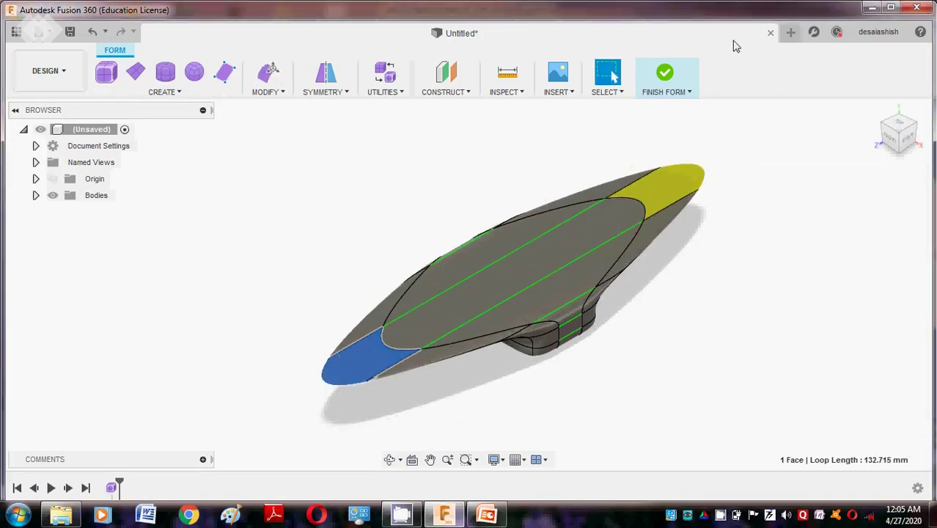
Step: Open a new design document and create a form in it
{"action": "left_click", "coordinate": [791, 33]}
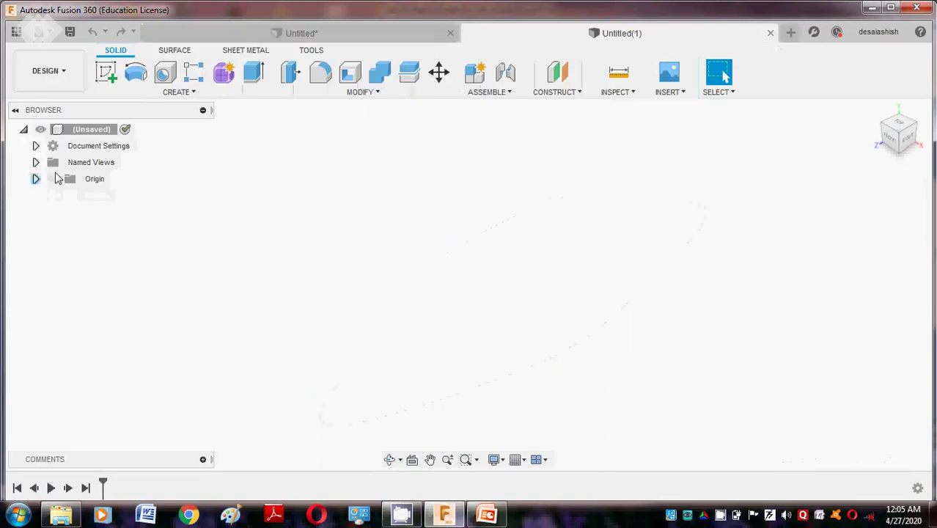
{"action": "left_click", "coordinate": [143, 92]}
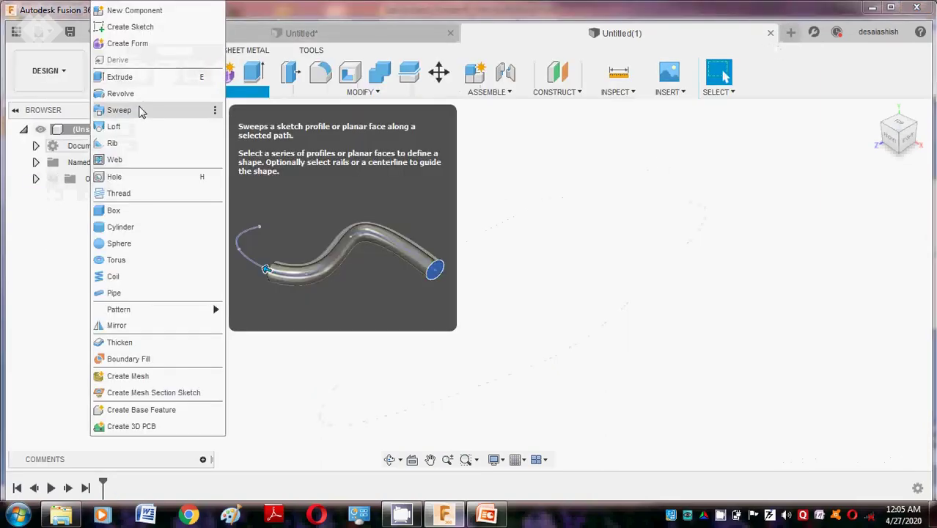
{"action": "left_click", "coordinate": [341, 158]}
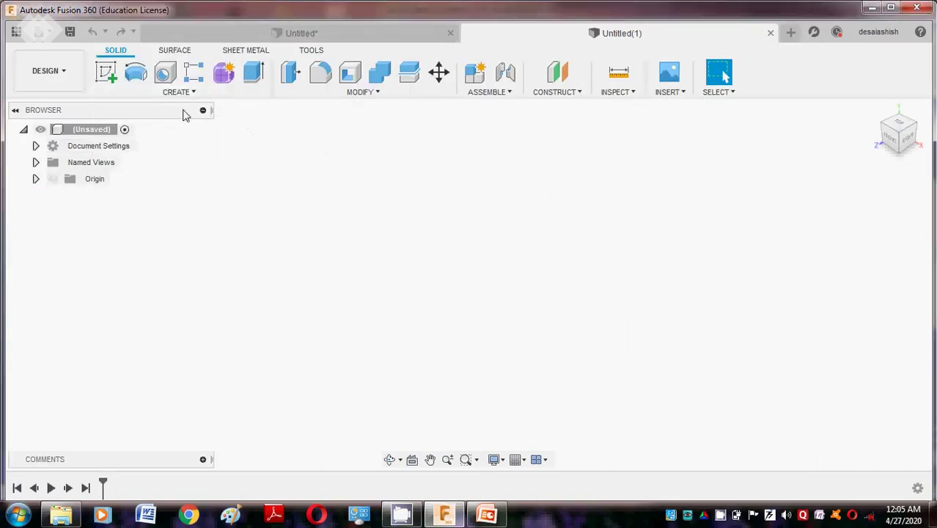
{"action": "left_click", "coordinate": [222, 79]}
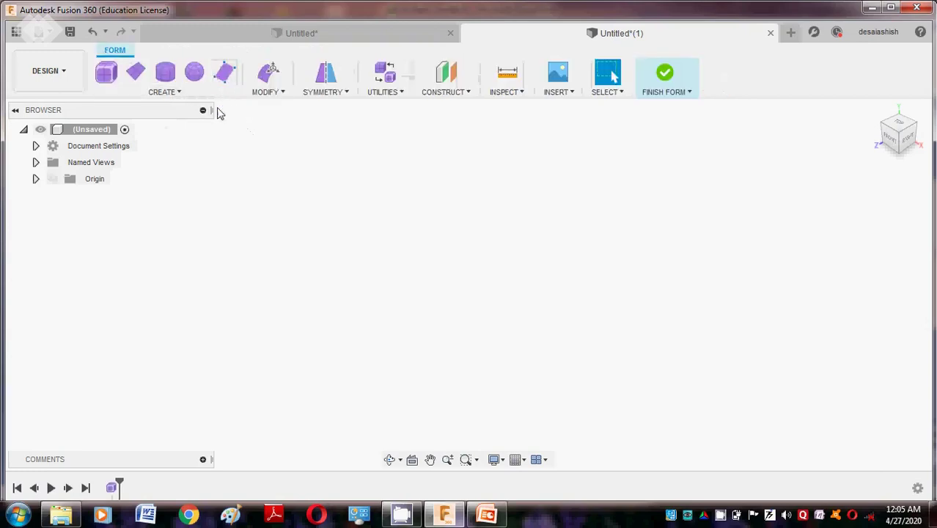
Step: Place a T-Spline cylinder on the horizontal plane, centred on the origin, with a 100 mm diameter
{"action": "left_click", "coordinate": [165, 93]}
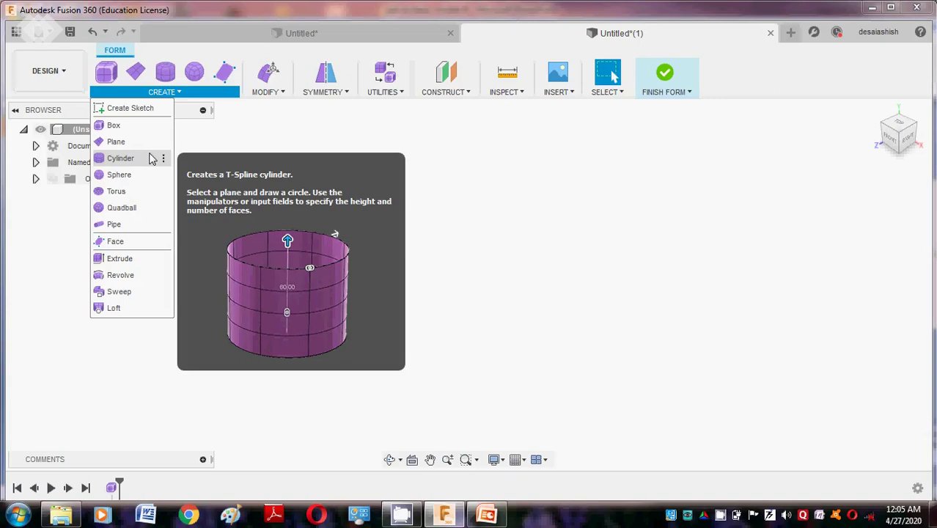
{"action": "left_click", "coordinate": [151, 159]}
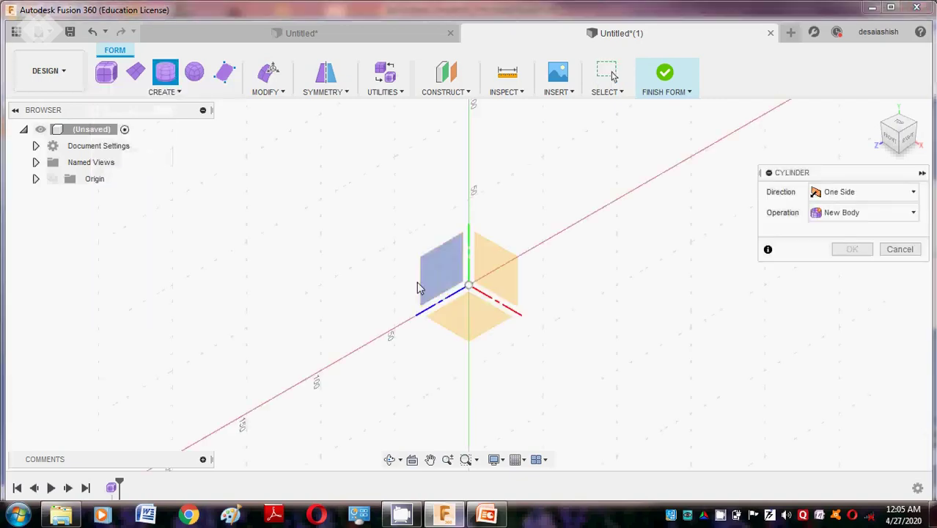
{"action": "left_click", "coordinate": [464, 318]}
{"action": "left_click", "coordinate": [469, 286]}
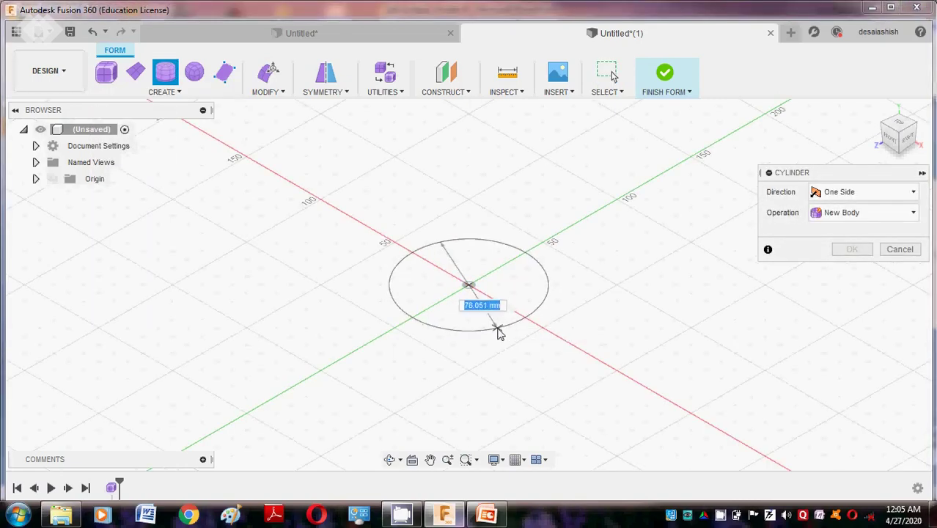
{"action": "type", "text": "100"}
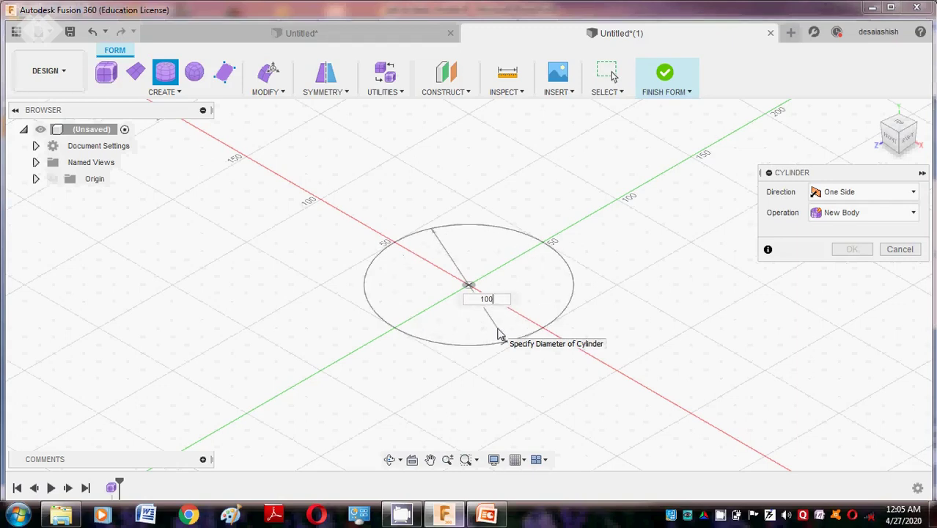
{"action": "key", "text": "Return"}
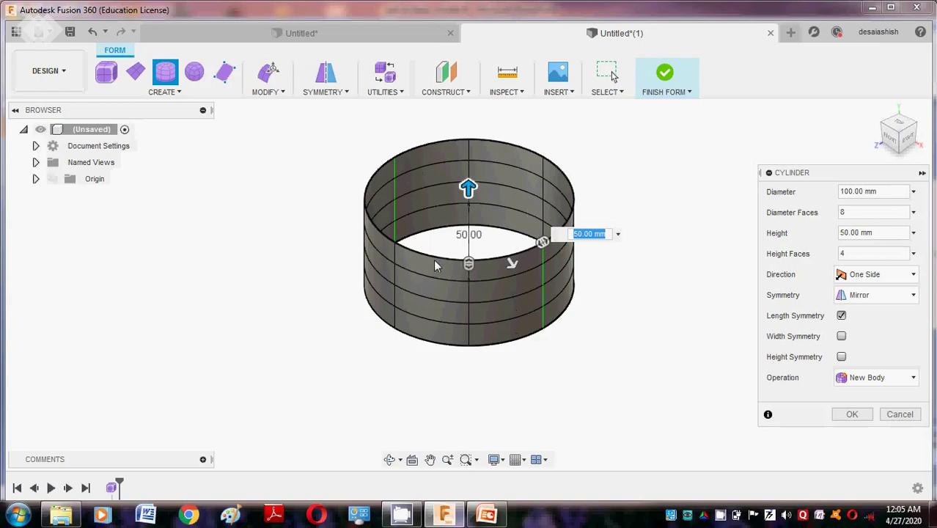
Step: Set the cylinder's diameter faces to 6 and create it with a height of 50 mm
{"action": "left_click", "coordinate": [843, 212]}
{"action": "type", "text": "6"}
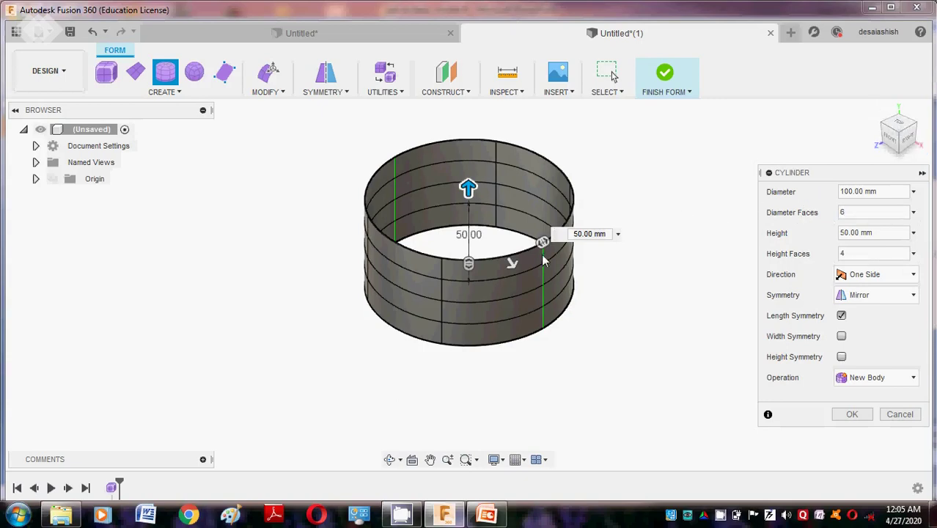
{"action": "mouse_move", "coordinate": [468, 189]}
{"action": "left_mouse_down"}
{"action": "mouse_move", "coordinate": [469, 154]}
{"action": "mouse_move", "coordinate": [469, 189]}
{"action": "left_mouse_up"}
{"action": "left_click", "coordinate": [852, 414]}
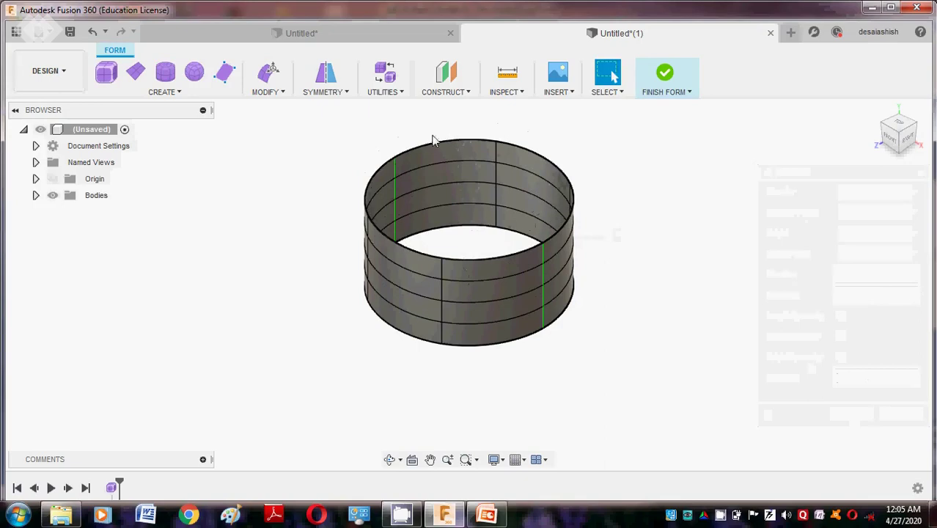
Step: Use Edit Form to scale the cylinder's whole top edge loop inward to a little over half its diameter, and accept it
{"action": "double_click", "coordinate": [409, 147]}
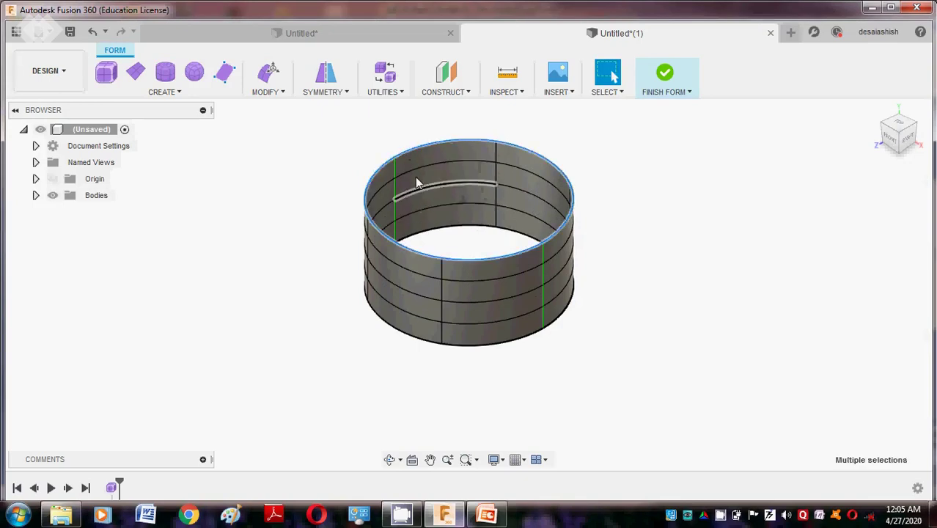
{"action": "left_click", "coordinate": [269, 72]}
{"action": "left_click_drag", "start_coordinate": [445, 206], "coordinate": [464, 172]}
{"action": "left_click", "coordinate": [849, 408]}
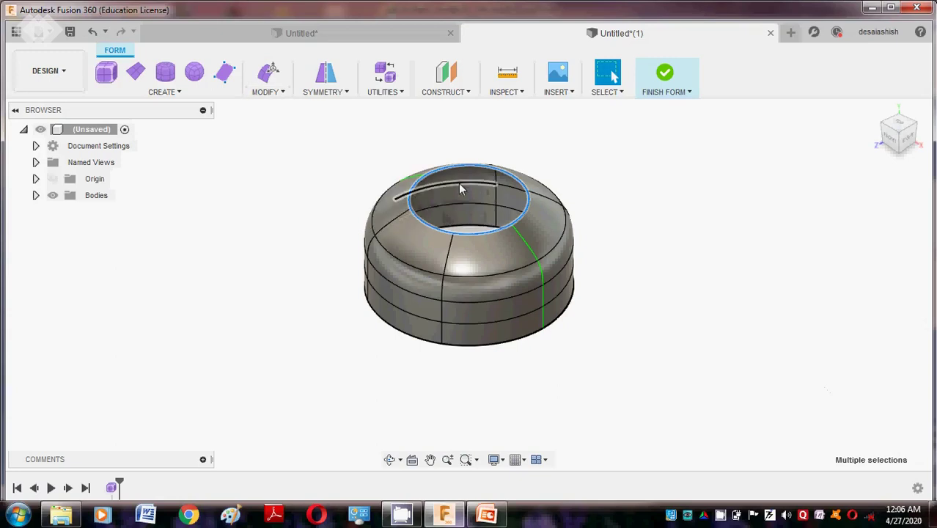
Step: Fill the cylinder's top opening with Fill Hole, comparing Collapse and Reduced Star modes and accepting Collapse, and inspect the closed top
{"action": "left_click", "coordinate": [282, 94]}
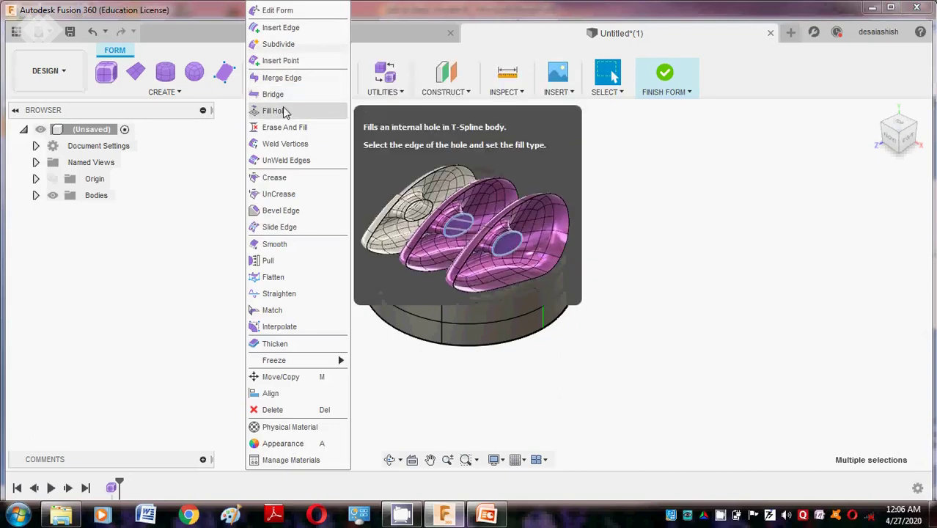
{"action": "left_click", "coordinate": [275, 111]}
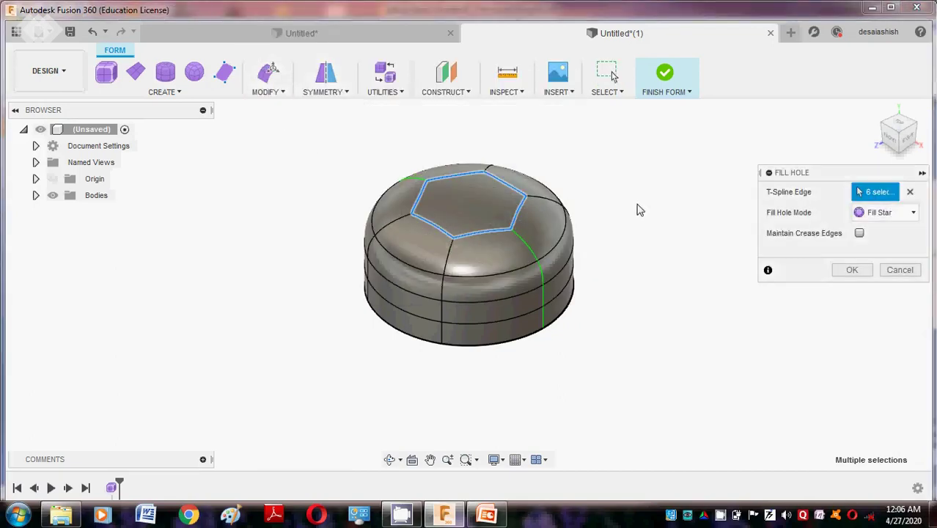
{"action": "left_click", "coordinate": [887, 212]}
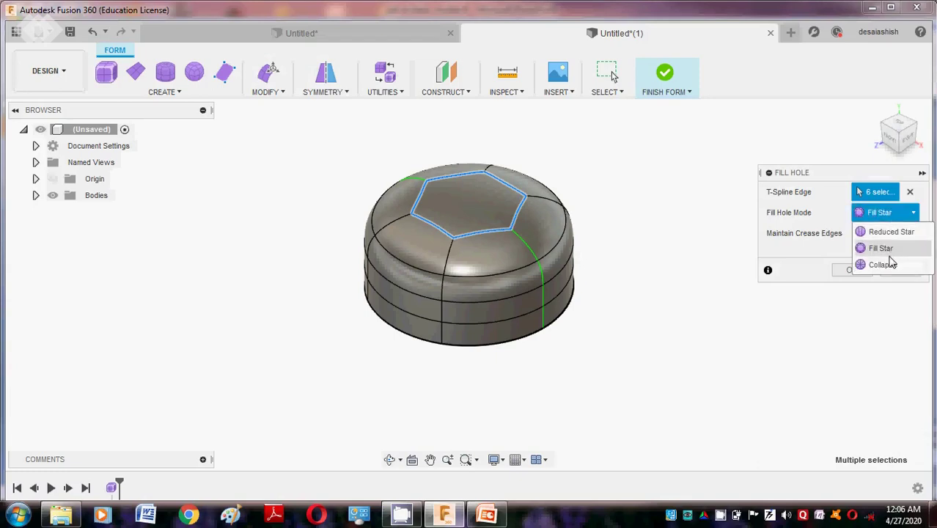
{"action": "left_click", "coordinate": [883, 265]}
{"action": "left_click", "coordinate": [894, 212]}
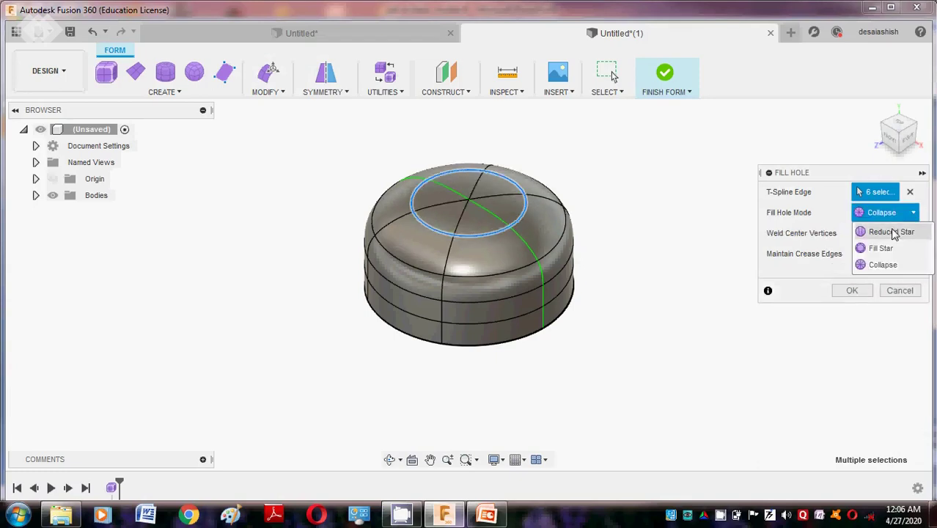
{"action": "left_click", "coordinate": [892, 233]}
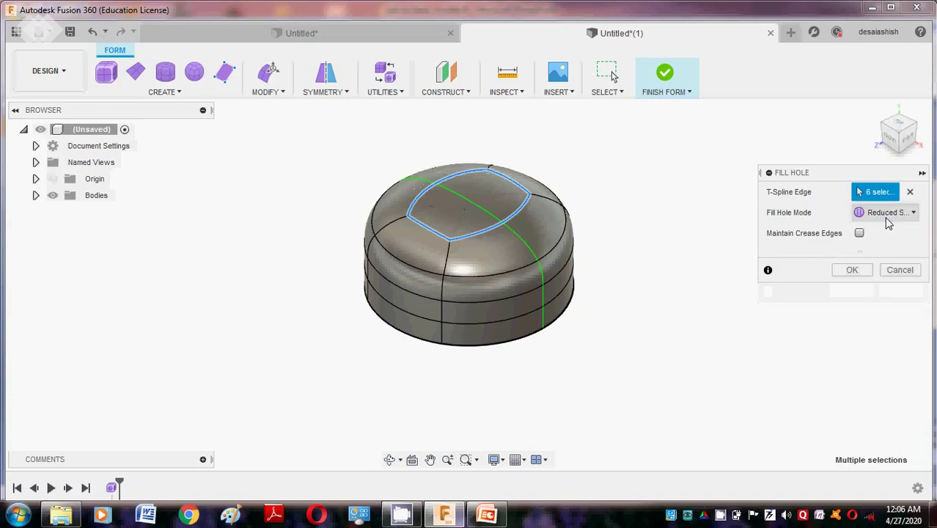
{"action": "left_click", "coordinate": [883, 212]}
{"action": "left_click", "coordinate": [893, 264]}
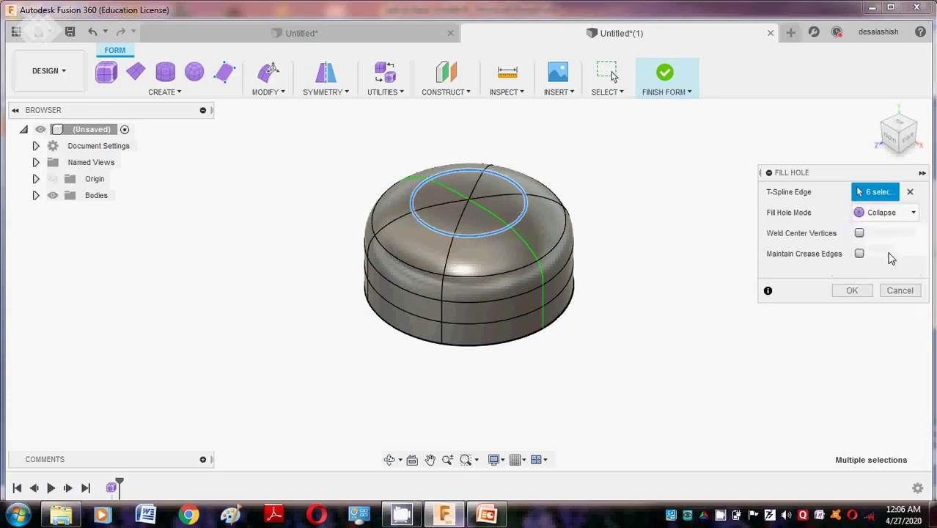
{"action": "left_click", "coordinate": [869, 292]}
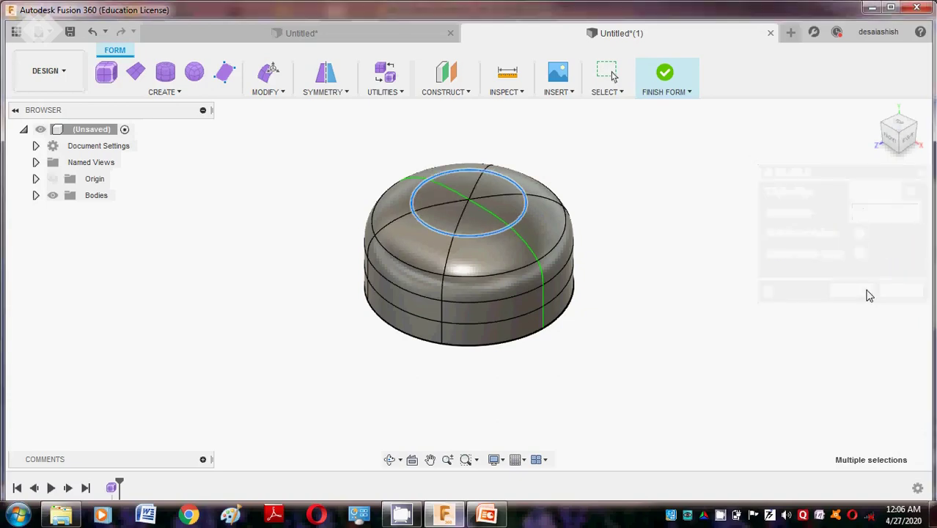
{"action": "left_click", "coordinate": [391, 459]}
{"action": "left_click_drag", "start_coordinate": [440, 352], "coordinate": [633, 272]}
{"action": "key", "text": "Escape"}
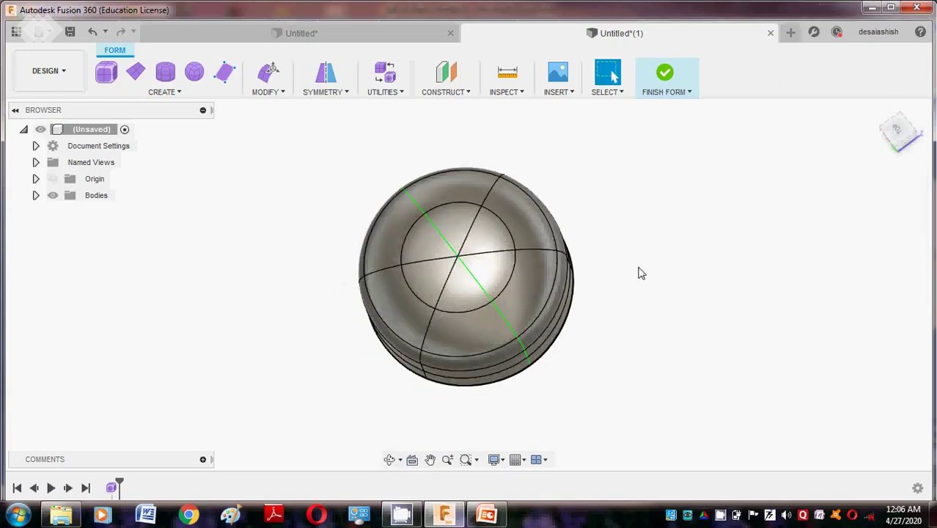
Step: Open a new design document and start a sketch on the horizontal plane
{"action": "left_click", "coordinate": [792, 34]}
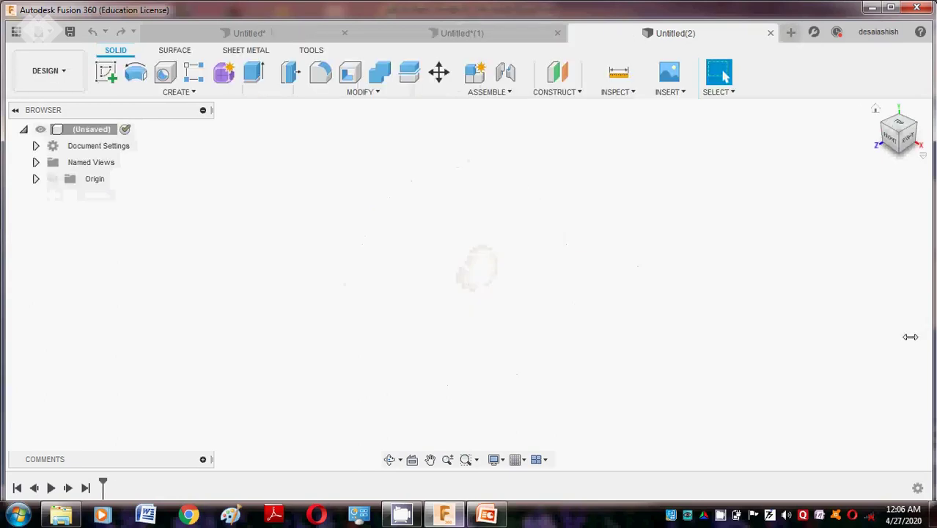
{"action": "left_click", "coordinate": [108, 73]}
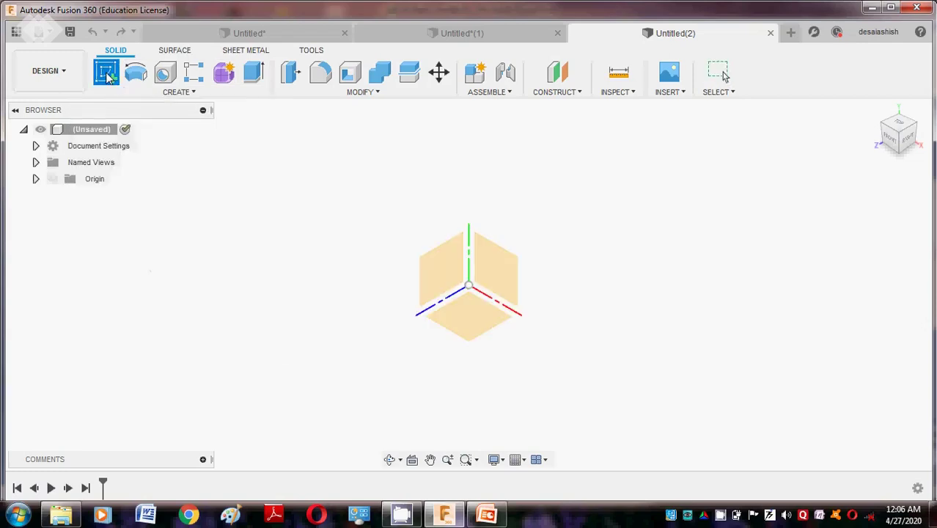
{"action": "left_click", "coordinate": [480, 327]}
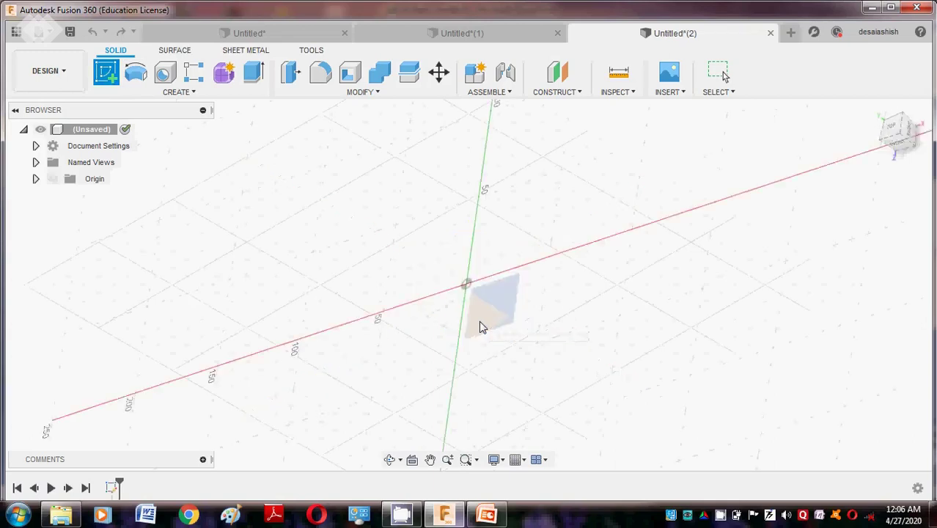
Step: Draw a center diameter circle of 28 mm at the sketch origin
{"action": "left_click", "coordinate": [143, 94]}
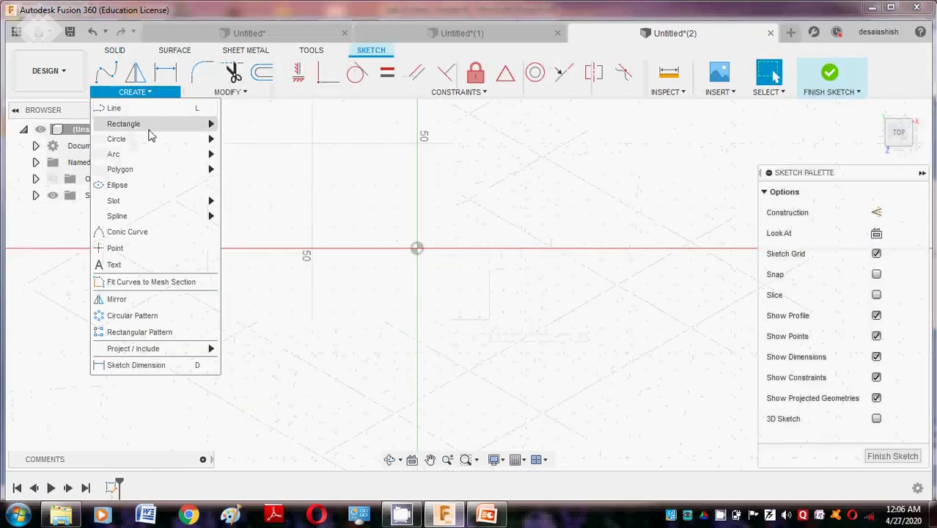
{"action": "mouse_move", "coordinate": [154, 138]}
{"action": "left_click", "coordinate": [255, 143]}
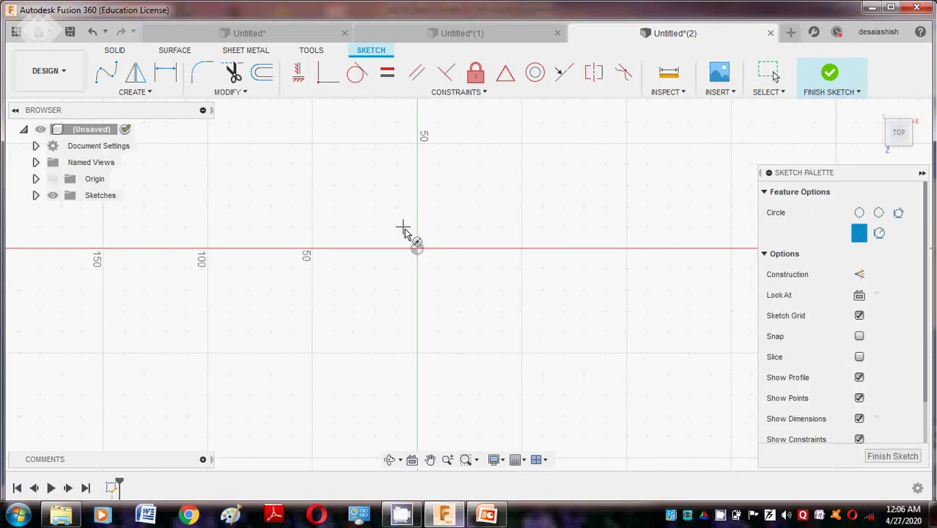
{"action": "left_click", "coordinate": [417, 249]}
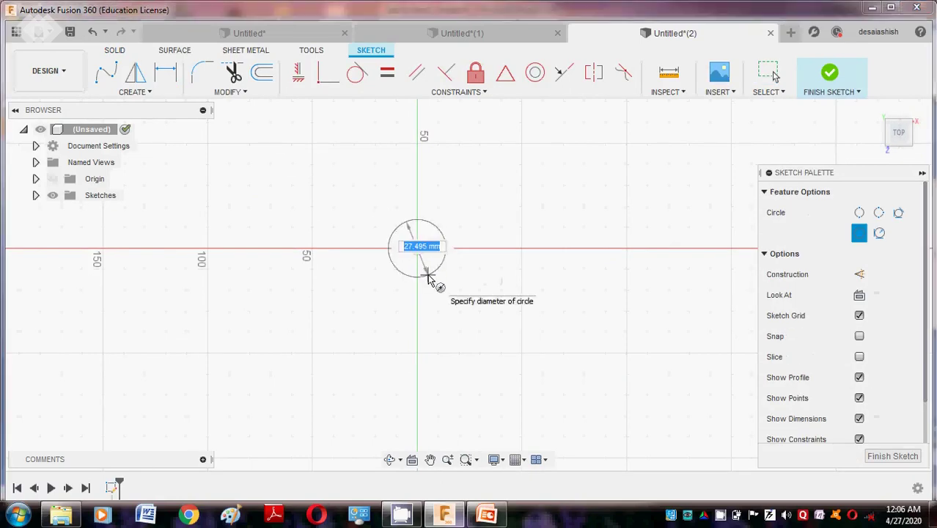
{"action": "type", "text": "28"}
{"action": "key", "text": "Return"}
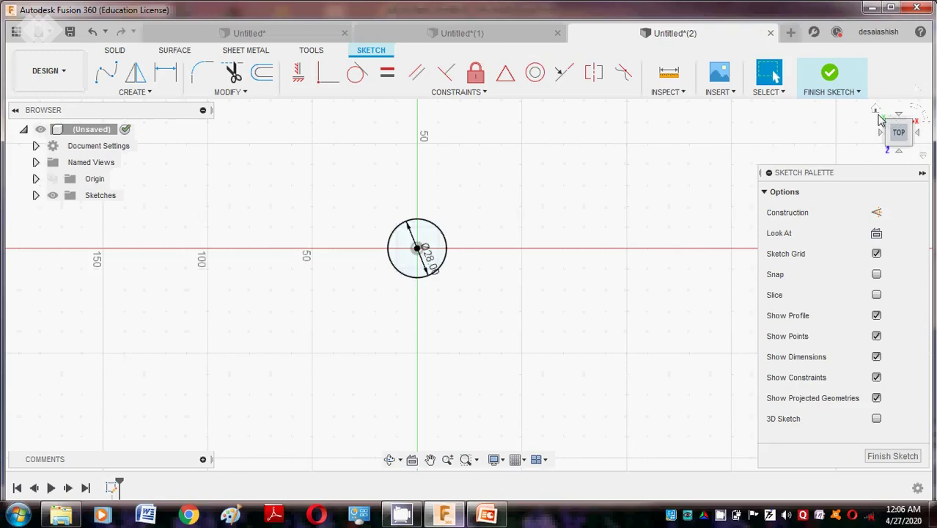
{"action": "left_click", "coordinate": [877, 110]}
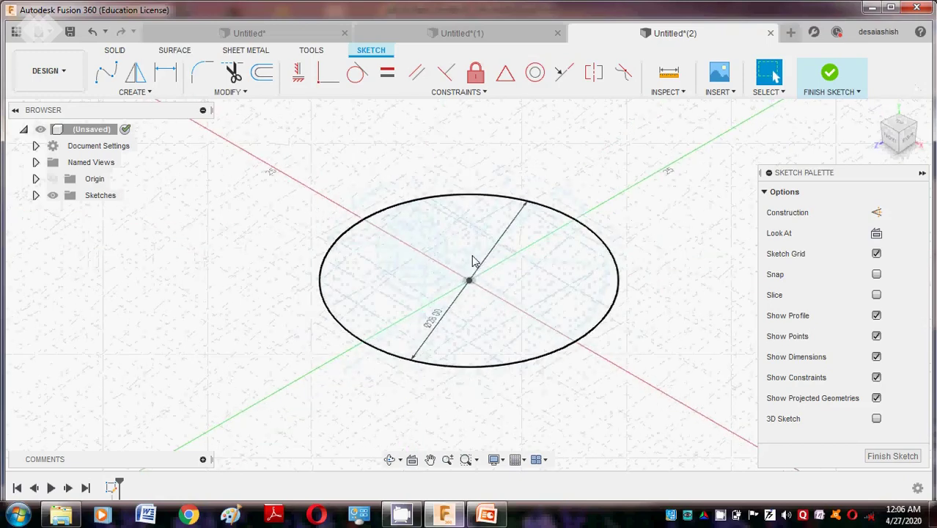
{"action": "left_click", "coordinate": [114, 50]}
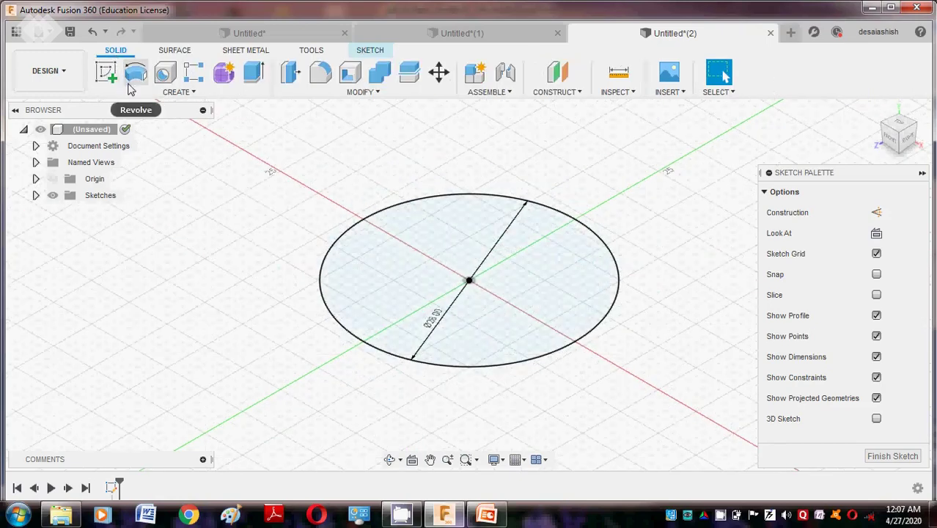
{"action": "left_click", "coordinate": [107, 76]}
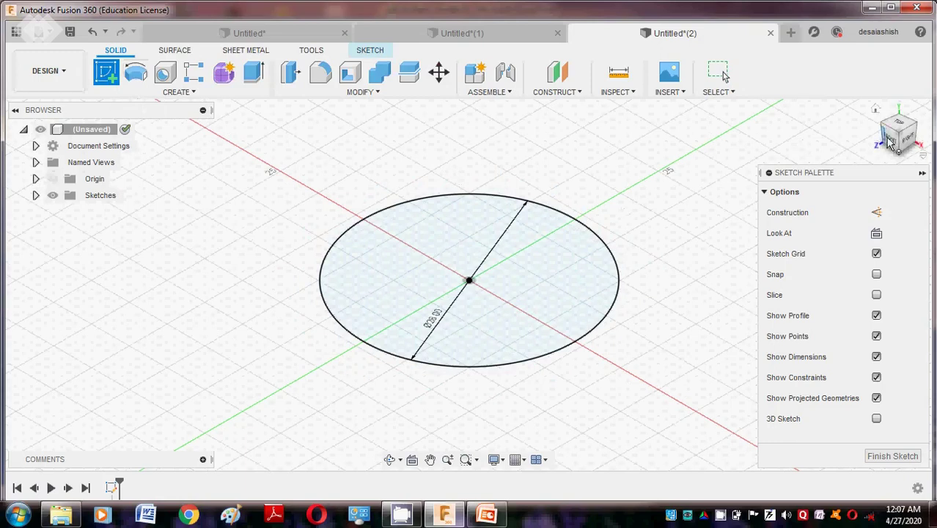
{"action": "left_click", "coordinate": [909, 145]}
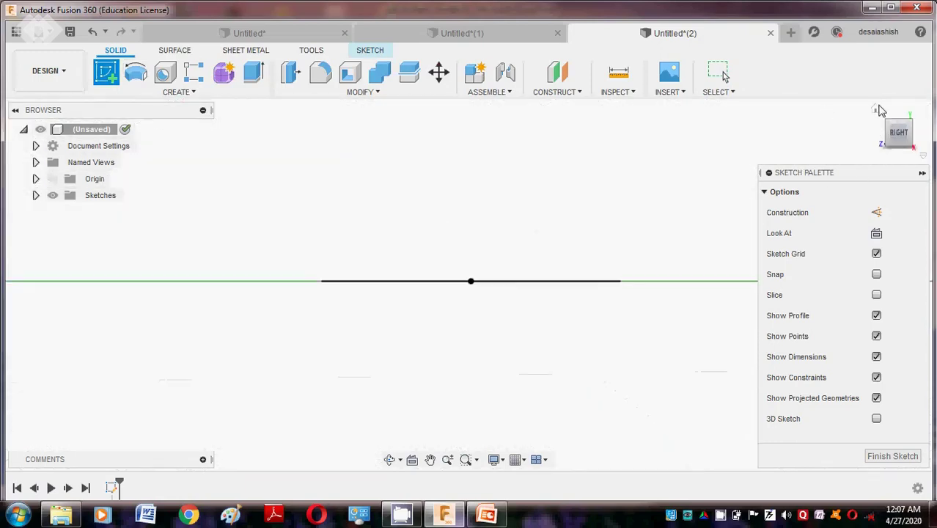
{"action": "left_click", "coordinate": [882, 116]}
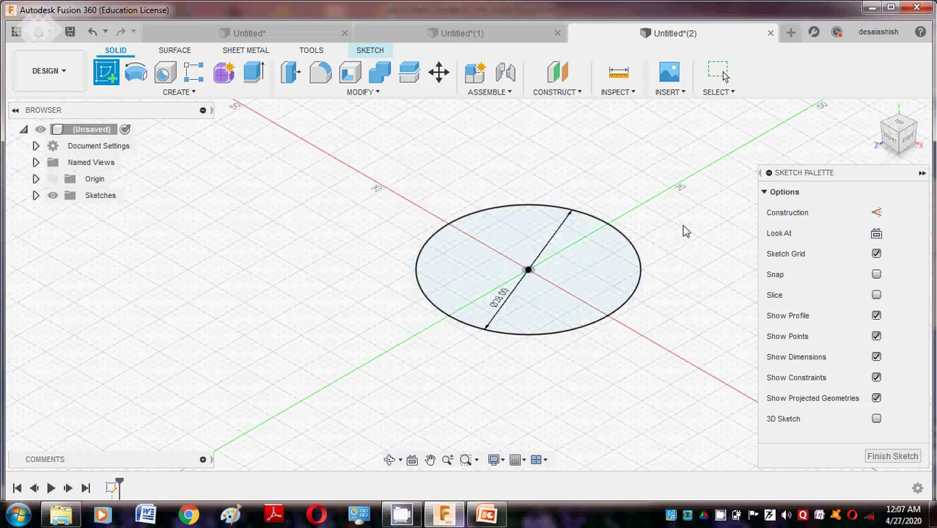
{"action": "key", "text": "Escape"}
Step: Finish the circle sketch and start a second sketch on the vertical plane seen from the Right view
{"action": "left_click", "coordinate": [892, 455]}
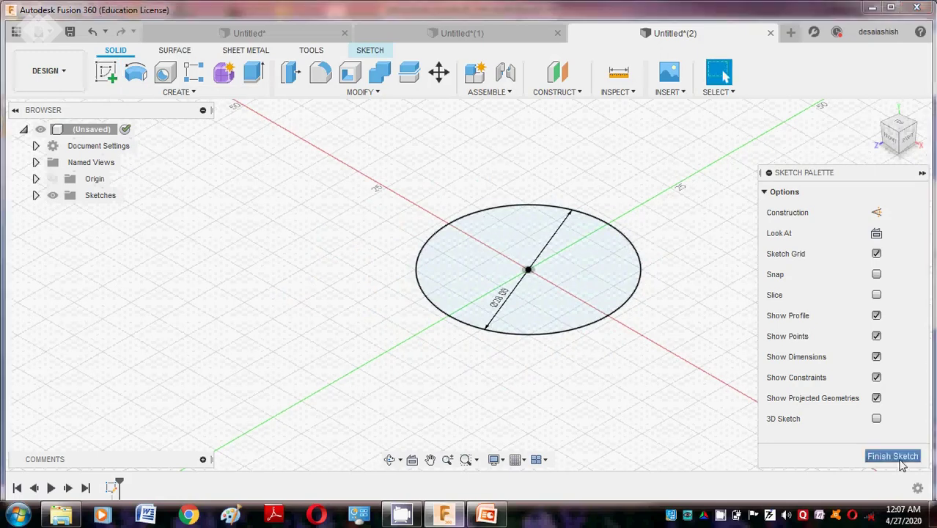
{"action": "left_click", "coordinate": [107, 72]}
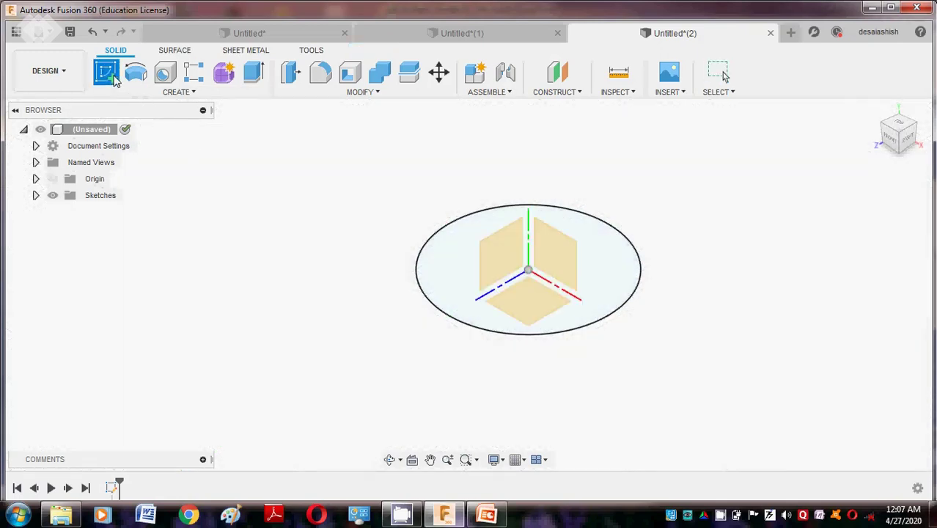
{"action": "left_click", "coordinate": [501, 258]}
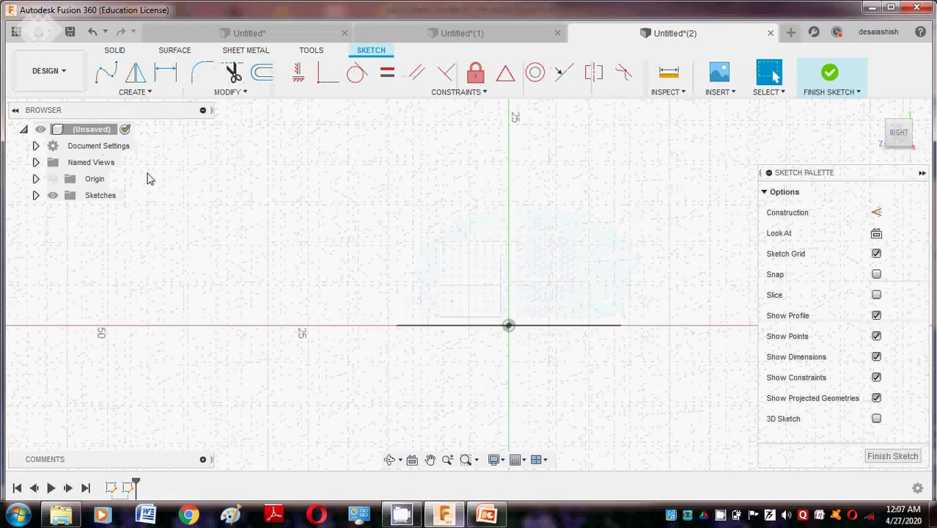
Step: Draw a wavy seven-point fit point spline starting at the origin and climbing away from the circle's centre
{"action": "left_click", "coordinate": [167, 97]}
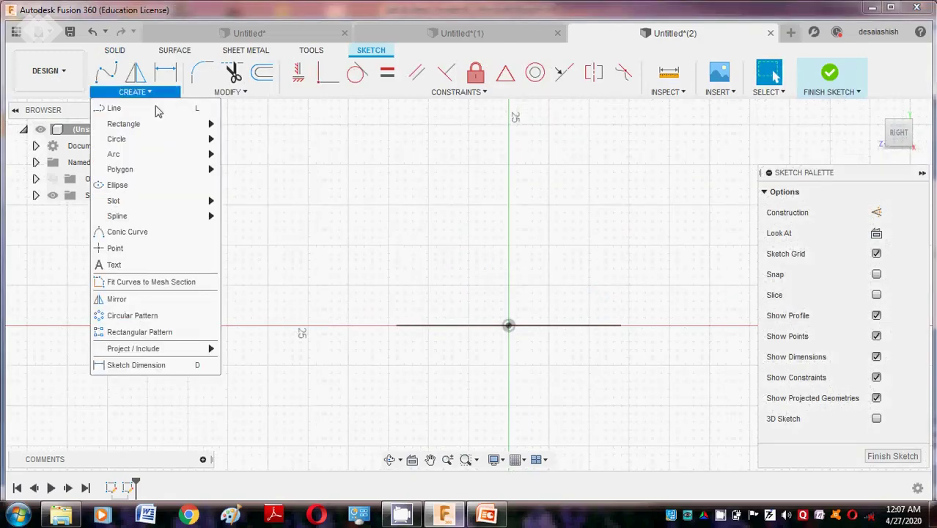
{"action": "left_click", "coordinate": [140, 112]}
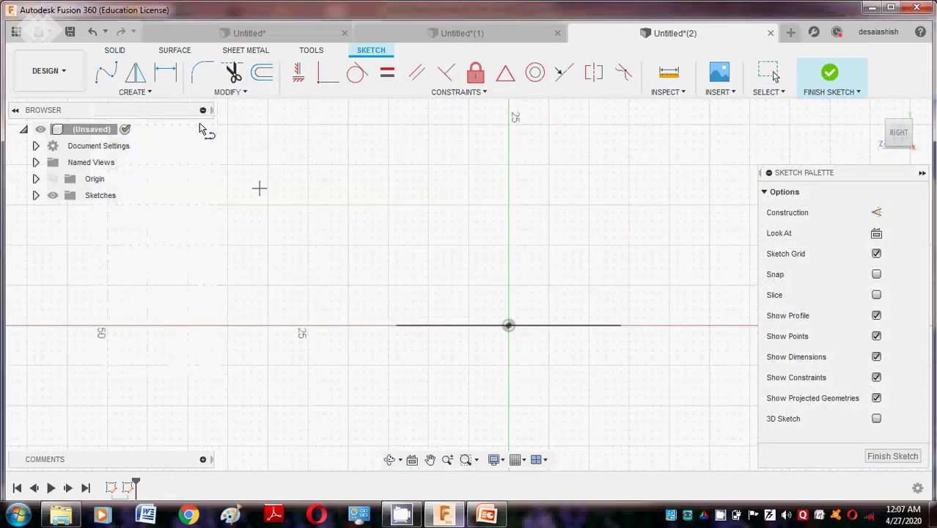
{"action": "left_click", "coordinate": [107, 72]}
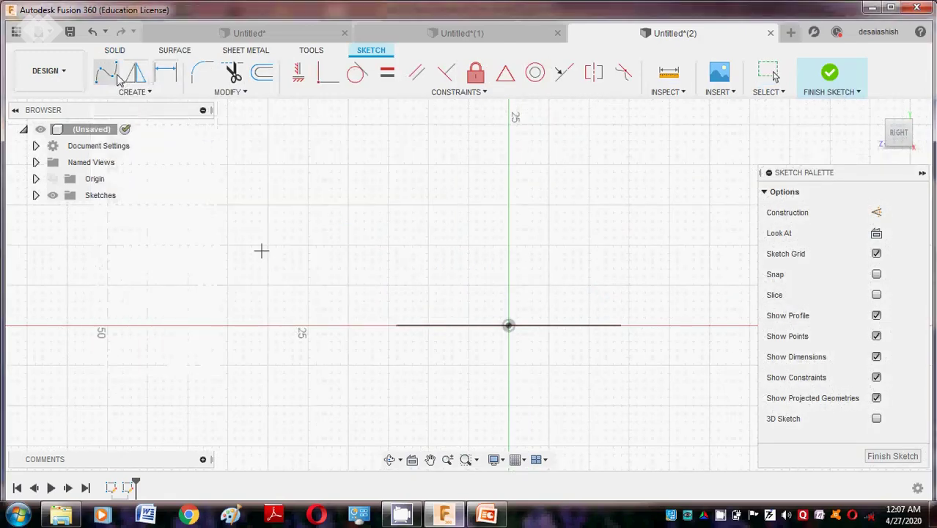
{"action": "left_click", "coordinate": [509, 325]}
{"action": "left_click", "coordinate": [518, 226]}
{"action": "left_click_drag", "start_coordinate": [518, 226], "coordinate": [636, 259]}
{"action": "left_click", "coordinate": [626, 261]}
{"action": "left_click", "coordinate": [678, 210]}
{"action": "left_click", "coordinate": [746, 149]}
{"action": "left_click", "coordinate": [804, 150]}
{"action": "right_click", "coordinate": [831, 130]}
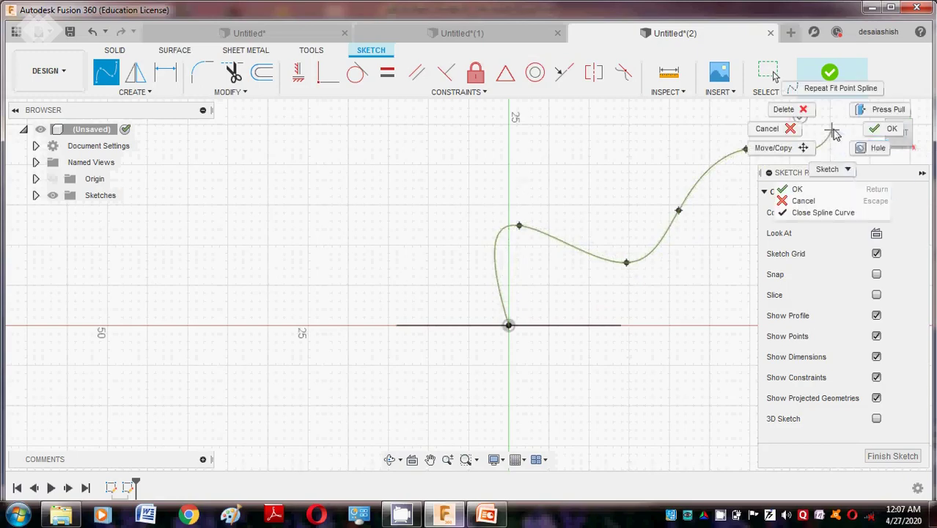
{"action": "left_click", "coordinate": [887, 130]}
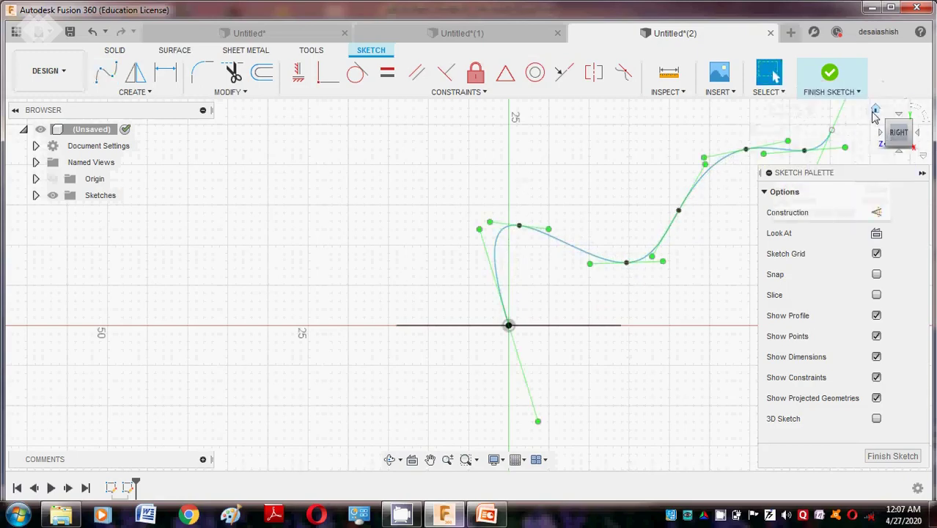
Step: Return to the home view, leave the sketch and create a new form
{"action": "left_click", "coordinate": [874, 111]}
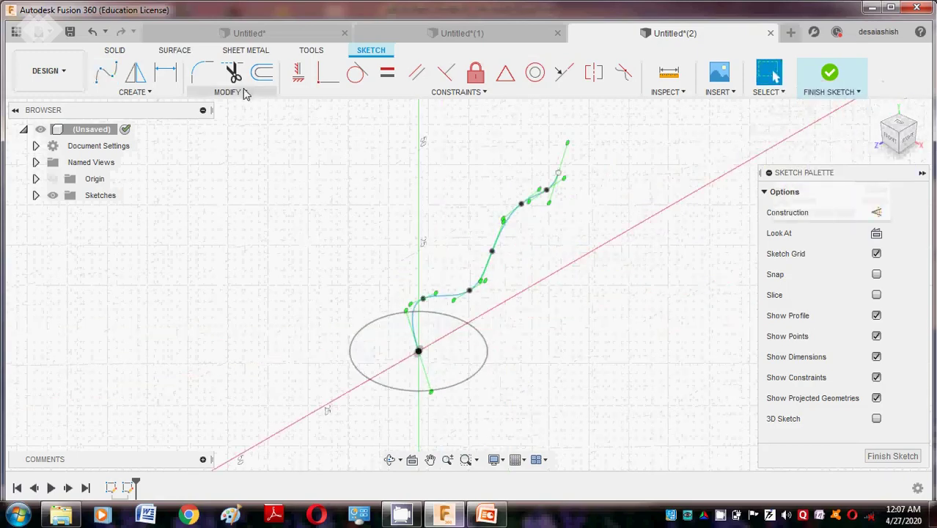
{"action": "left_click", "coordinate": [133, 91]}
{"action": "left_click", "coordinate": [227, 91]}
{"action": "left_click", "coordinate": [374, 150]}
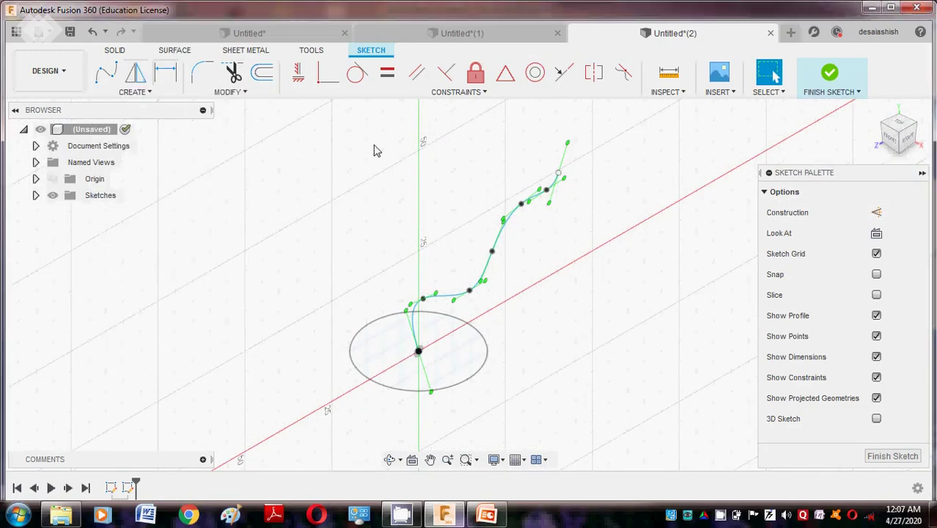
{"action": "left_click", "coordinate": [121, 52]}
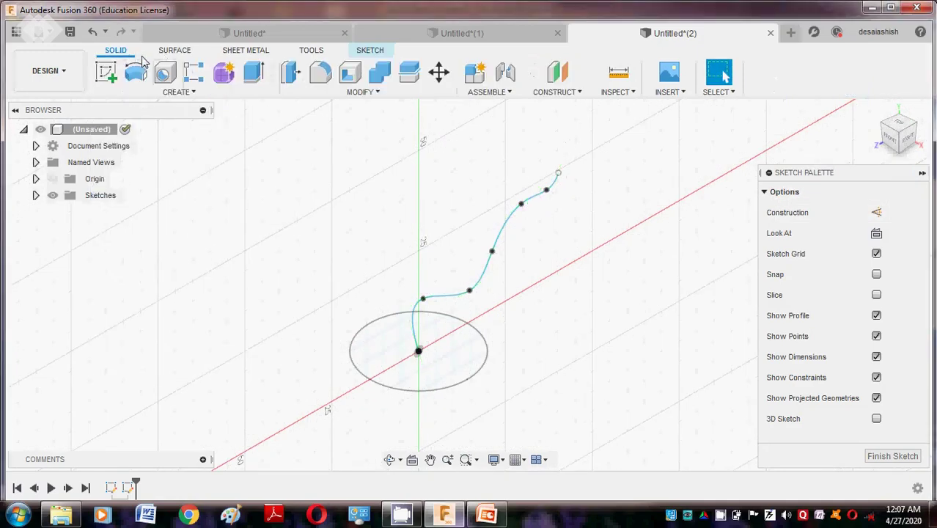
{"action": "left_click", "coordinate": [220, 72]}
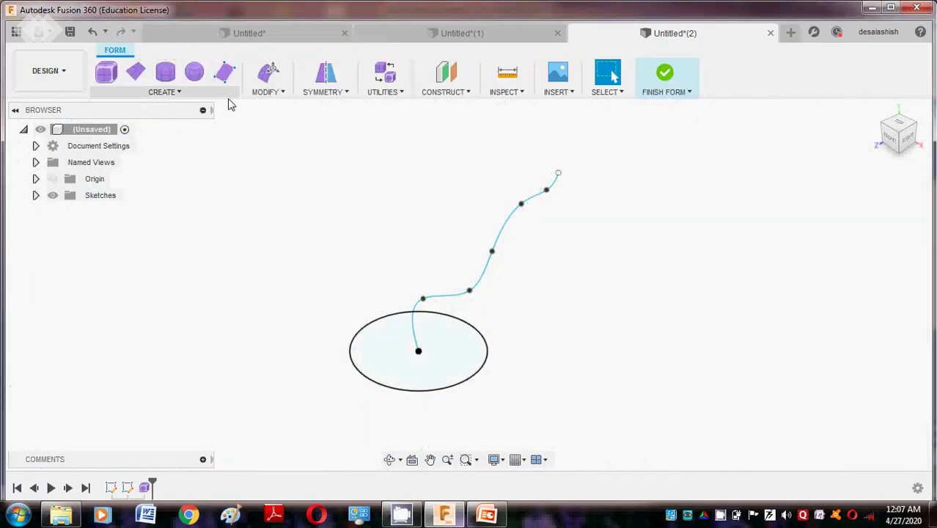
Step: Try to sweep the circle profile along the spline as a new T-Spline body with Perpendicular orientation
{"action": "left_click", "coordinate": [208, 96]}
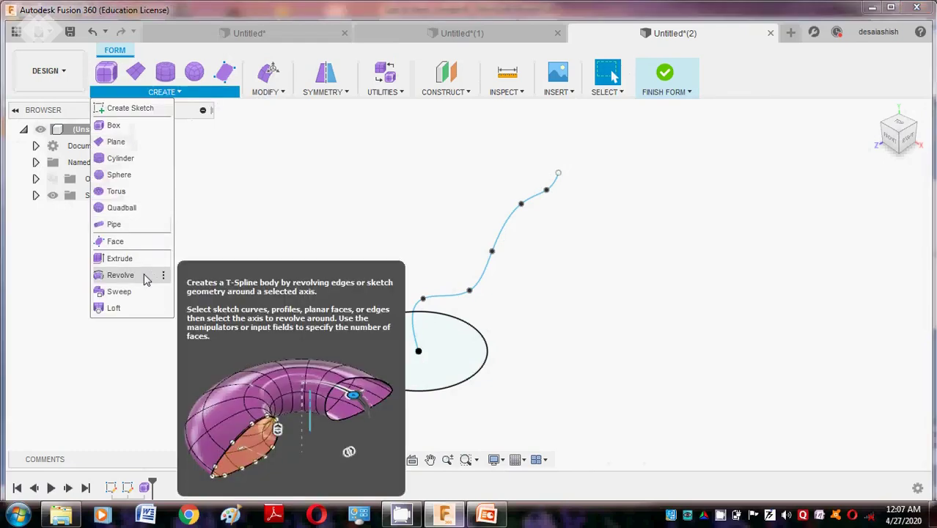
{"action": "left_click", "coordinate": [136, 291]}
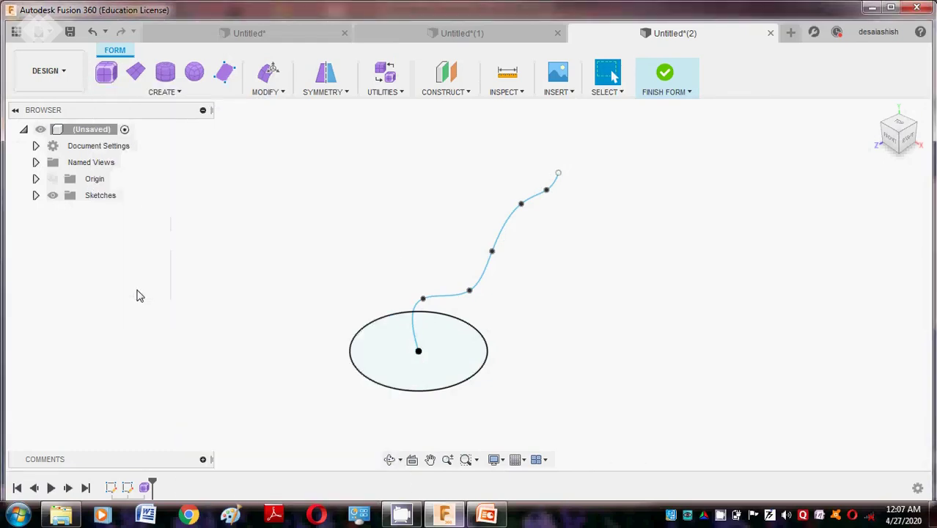
{"action": "left_click", "coordinate": [408, 378]}
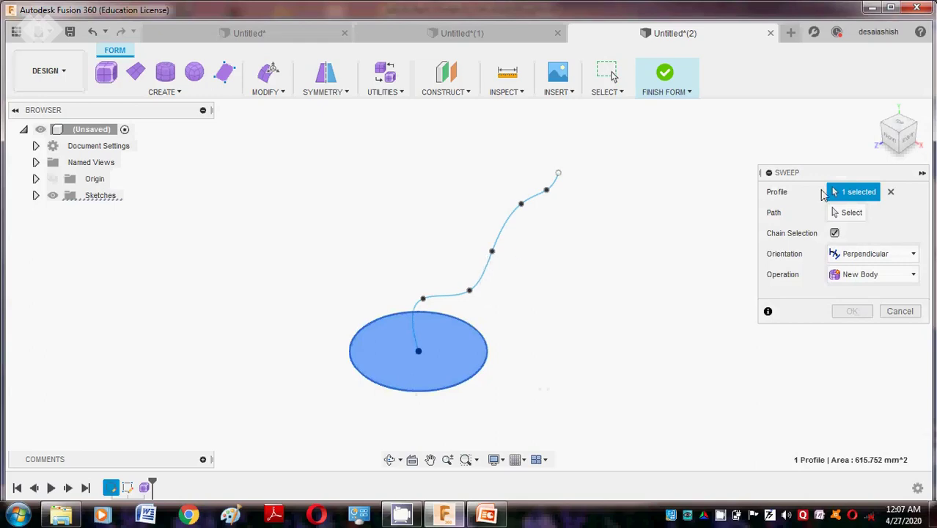
{"action": "left_click", "coordinate": [849, 212]}
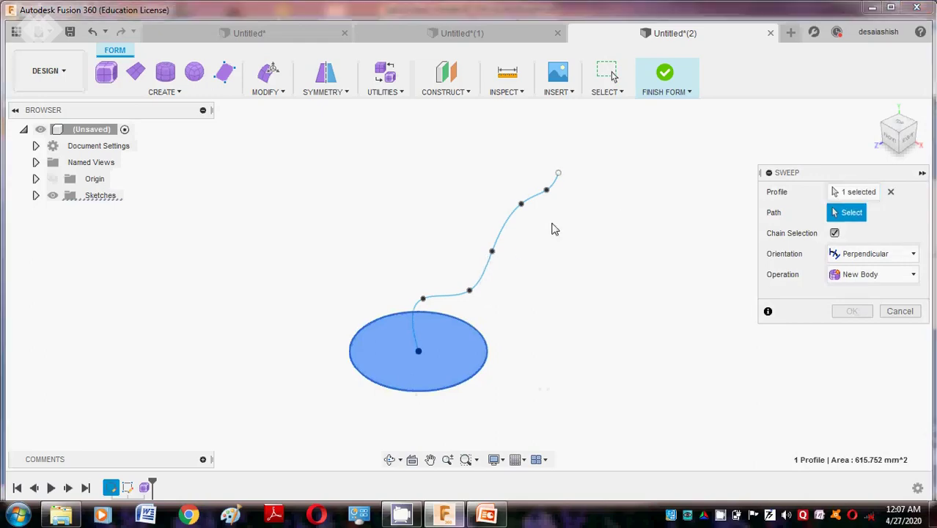
{"action": "left_click", "coordinate": [500, 242]}
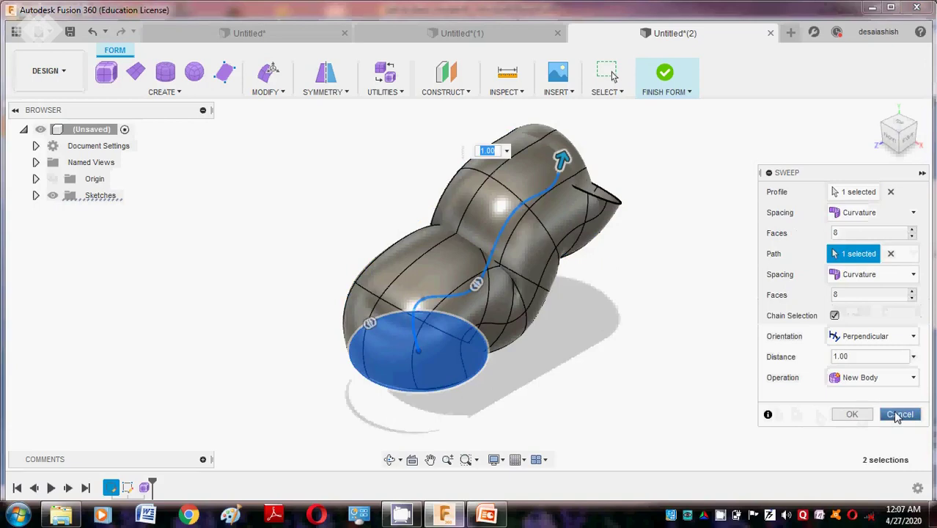
{"action": "left_click", "coordinate": [852, 414]}
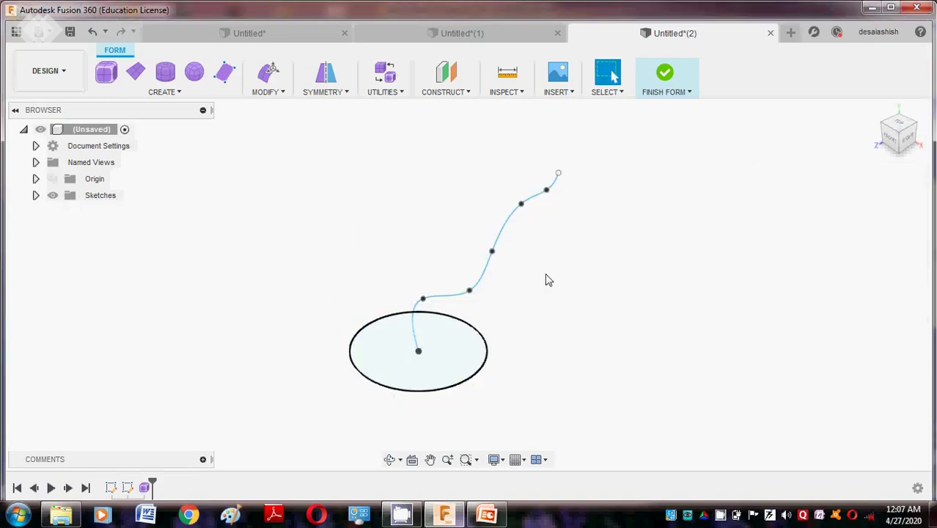
Step: Undo the form creation, the spline sketch and the 28 mm circle sketch
{"action": "left_click", "coordinate": [94, 30]}
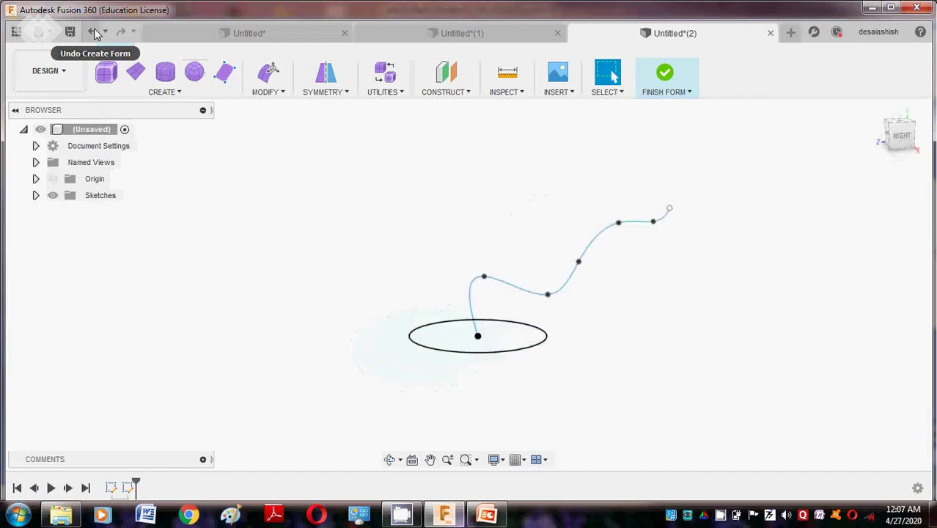
{"action": "left_click", "coordinate": [94, 30]}
{"action": "left_click", "coordinate": [94, 30]}
{"action": "left_click", "coordinate": [94, 30]}
{"action": "left_click", "coordinate": [93, 31]}
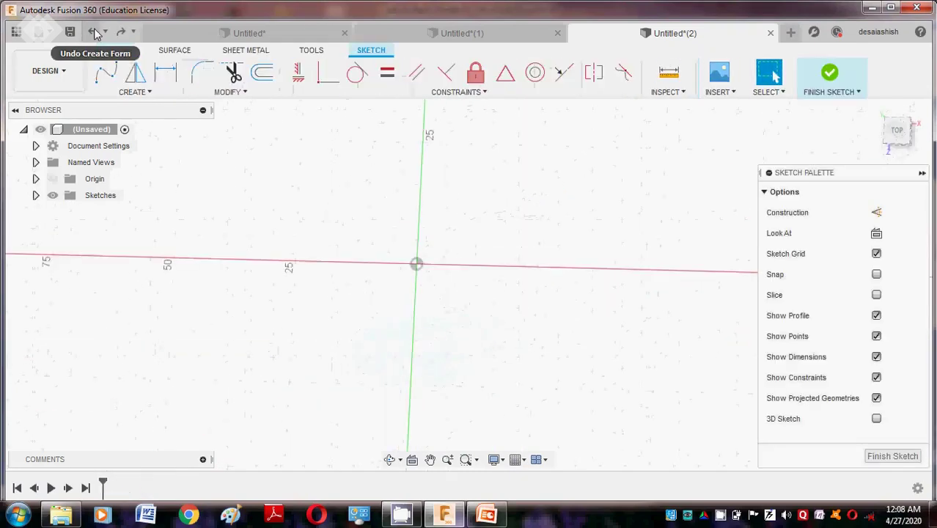
{"action": "left_click", "coordinate": [93, 30]}
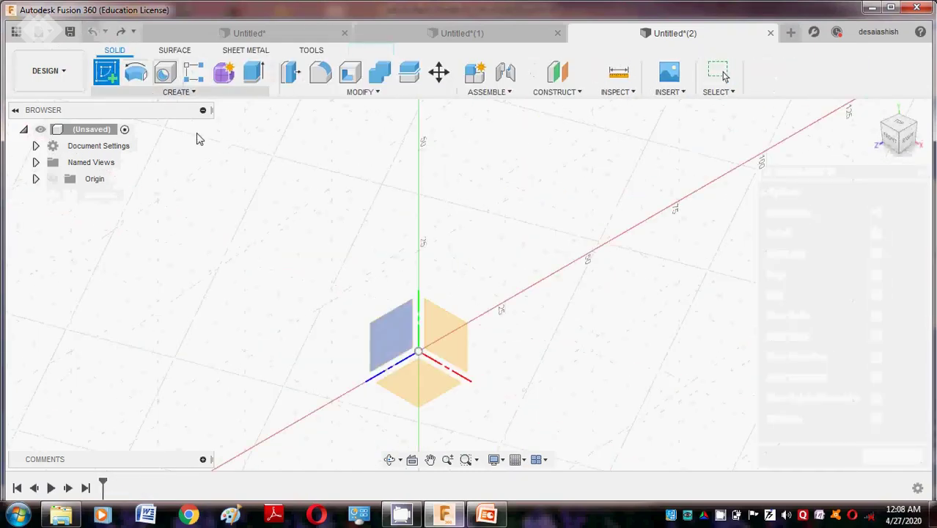
Step: Start a sketch on the horizontal plane and draw a 10 mm center diameter circle at the origin
{"action": "left_click", "coordinate": [429, 382]}
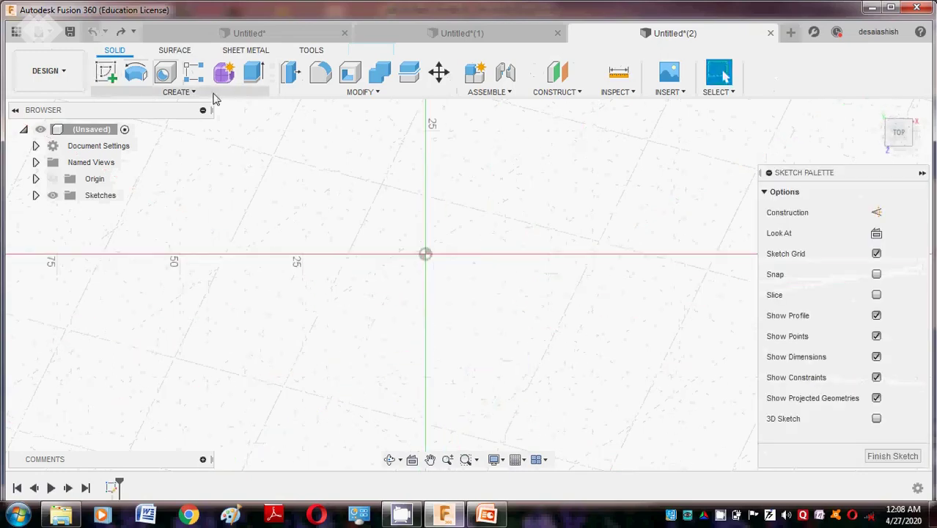
{"action": "left_click", "coordinate": [166, 93]}
{"action": "mouse_move", "coordinate": [157, 145]}
{"action": "left_click", "coordinate": [260, 142]}
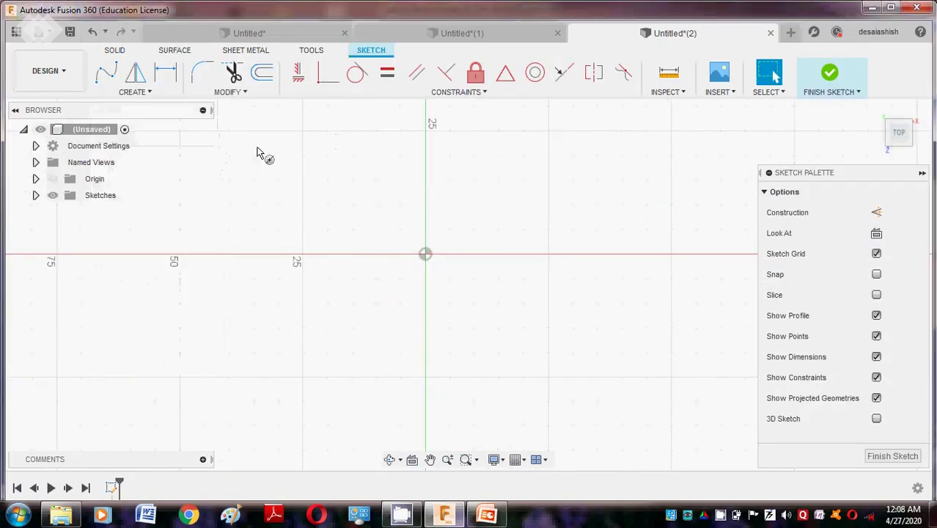
{"action": "left_click", "coordinate": [425, 257]}
{"action": "type", "text": "10"}
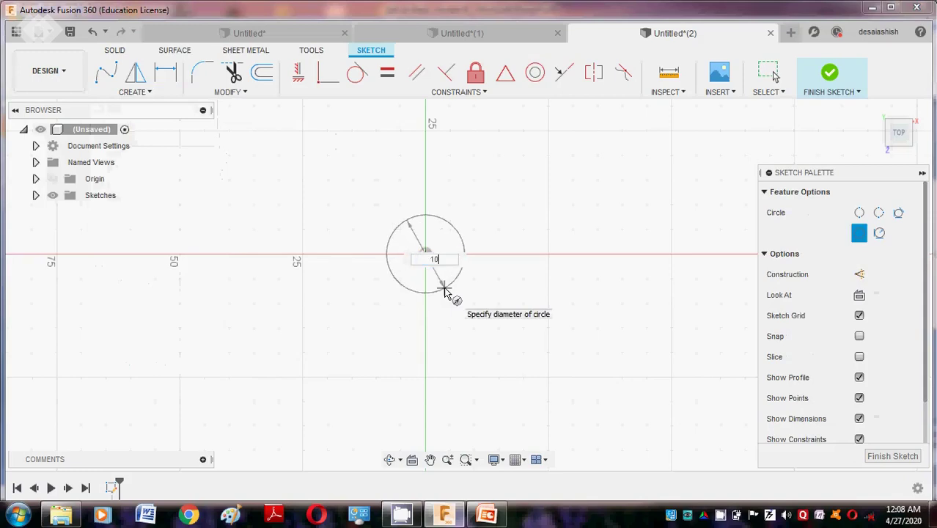
{"action": "key", "text": "Return"}
{"action": "key", "text": "Escape"}
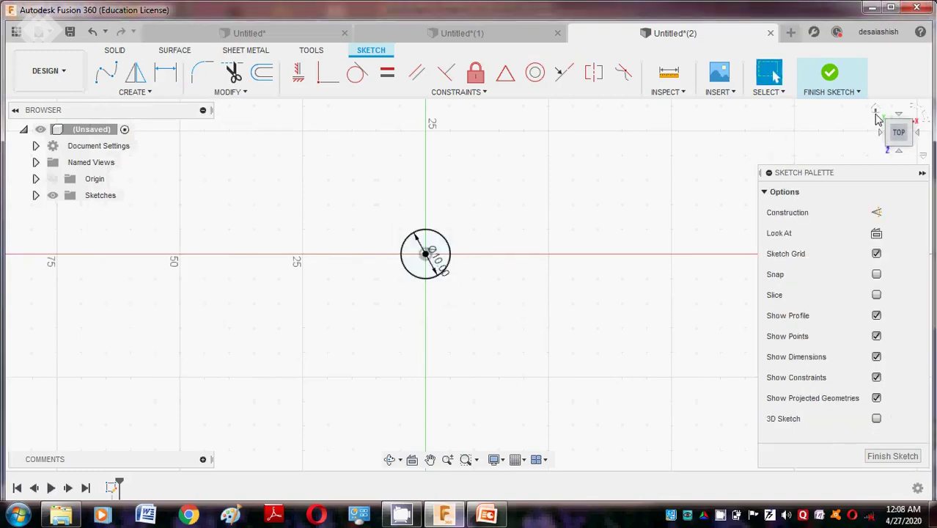
Step: Finish the circle sketch and start a second sketch on the vertical plane seen from the Right view
{"action": "left_click", "coordinate": [894, 459]}
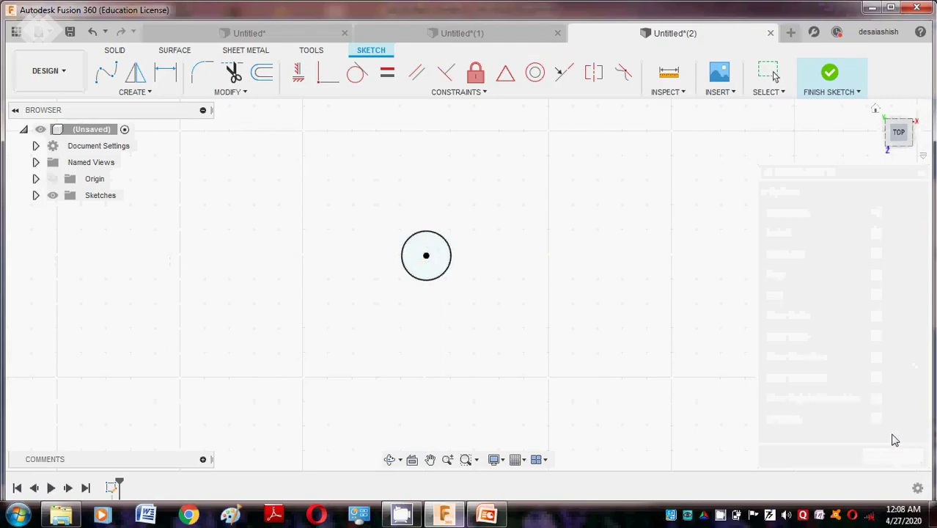
{"action": "left_click", "coordinate": [106, 72]}
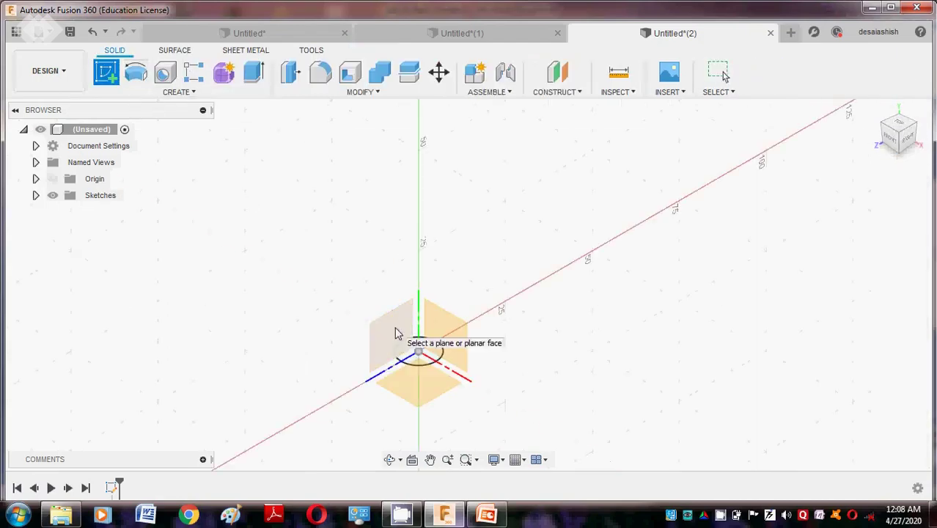
{"action": "left_click", "coordinate": [395, 333]}
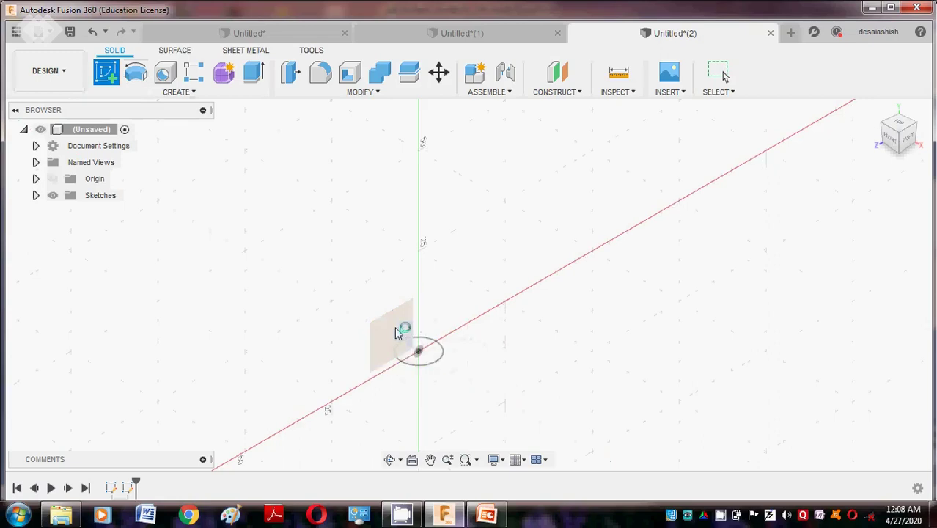
Step: Draw a winding fit point spline upward from the circle's centre at the origin and finish the sketch
{"action": "left_click", "coordinate": [192, 95]}
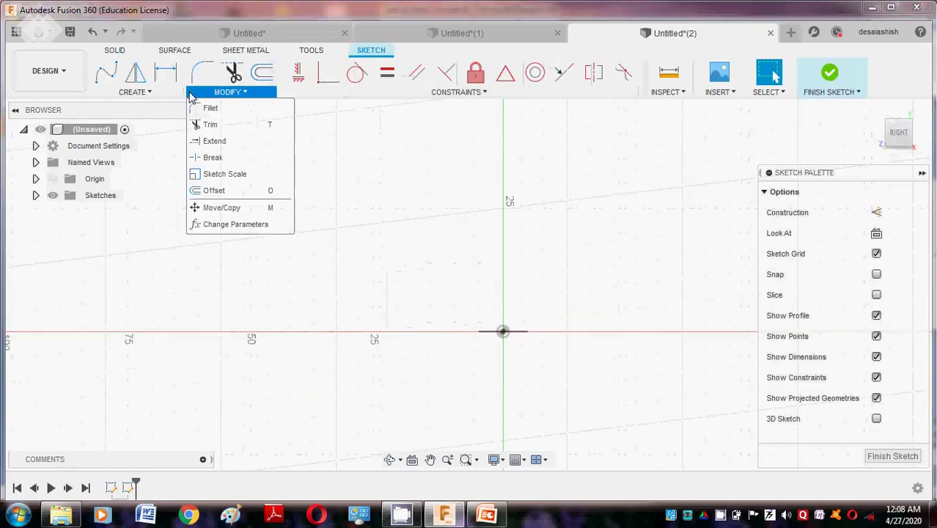
{"action": "left_click", "coordinate": [106, 72]}
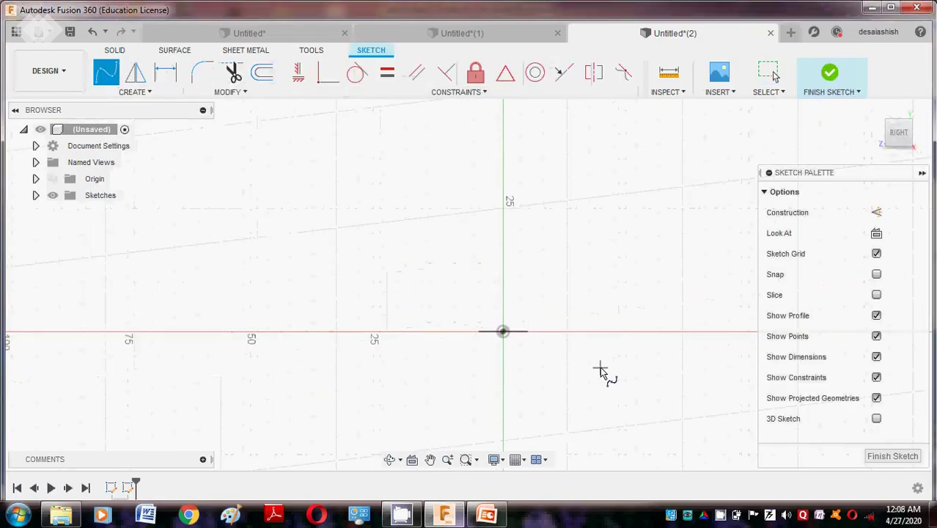
{"action": "left_click", "coordinate": [503, 331]}
{"action": "left_click", "coordinate": [524, 298]}
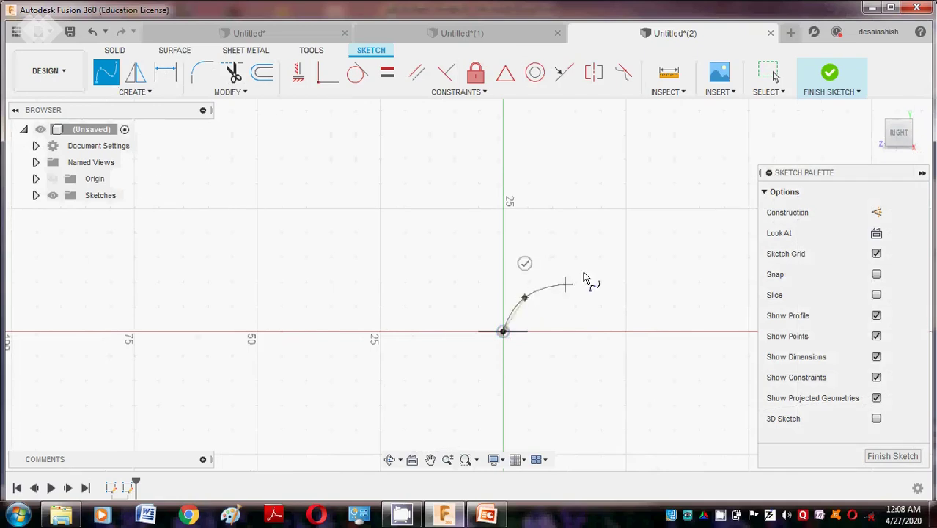
{"action": "left_click", "coordinate": [665, 298]}
{"action": "left_click", "coordinate": [642, 202]}
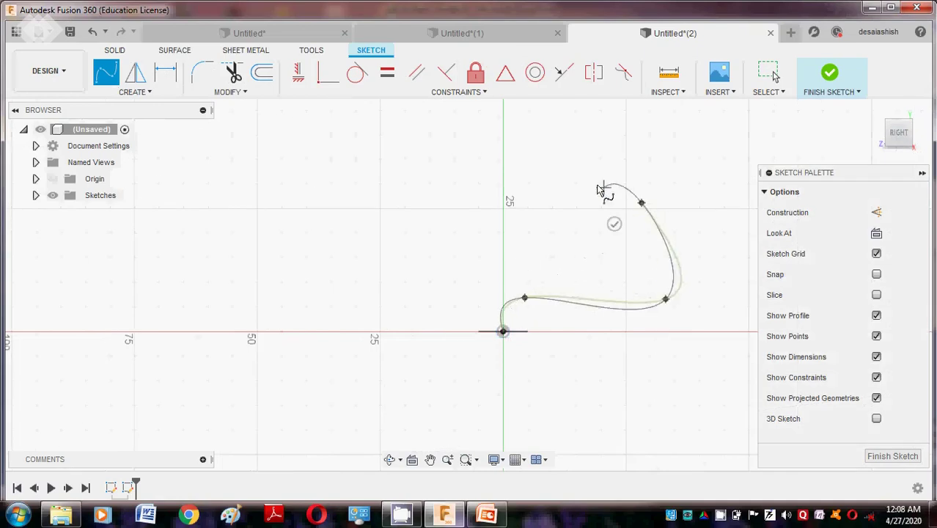
{"action": "left_click", "coordinate": [713, 162]}
{"action": "left_click", "coordinate": [775, 140]}
{"action": "left_click", "coordinate": [892, 456]}
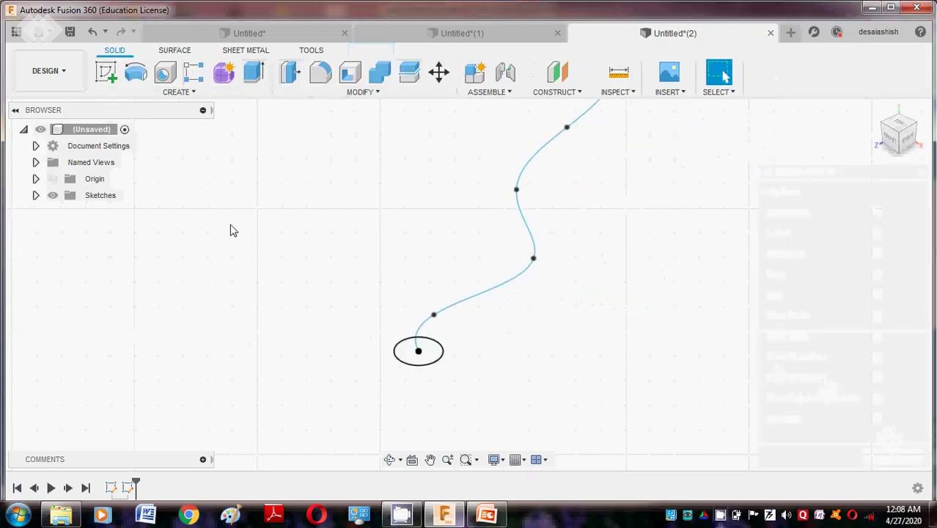
Step: Create a new form to begin T-Spline modelling from the circle and spline sketches
{"action": "left_click", "coordinate": [233, 77]}
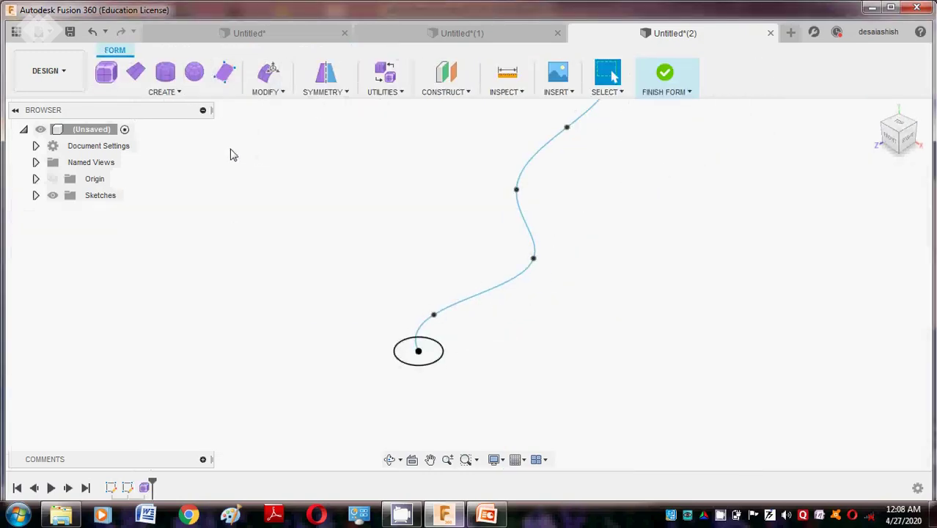
{"action": "left_click", "coordinate": [199, 93]}
{"action": "left_click", "coordinate": [121, 291]}
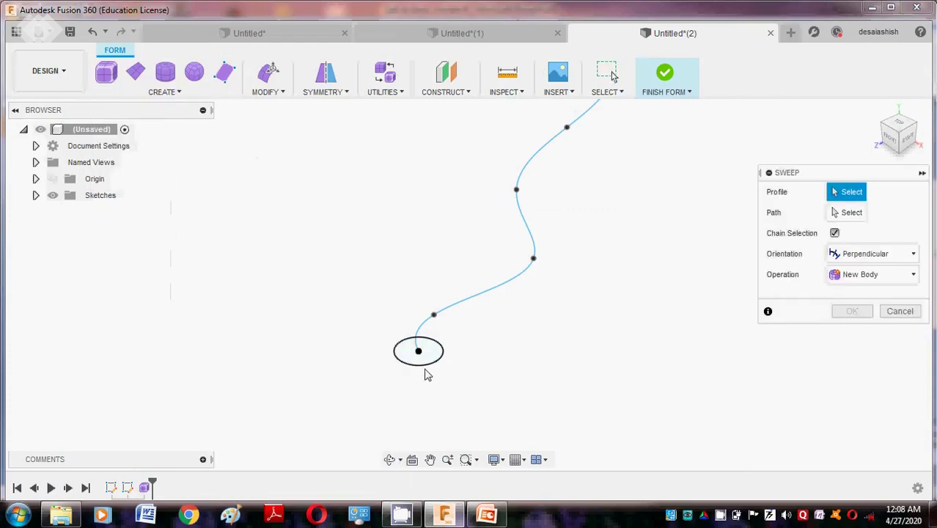
{"action": "left_click", "coordinate": [428, 354]}
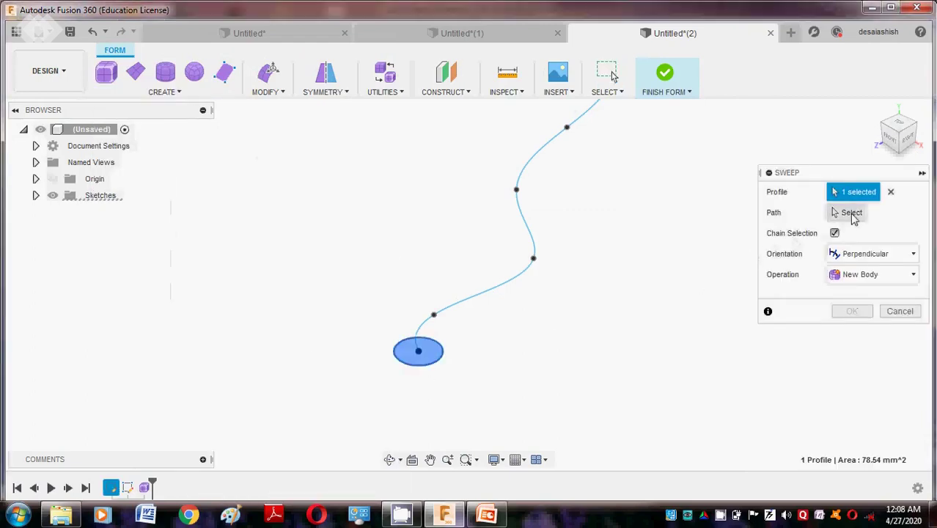
{"action": "left_click", "coordinate": [851, 212]}
{"action": "left_click", "coordinate": [532, 267]}
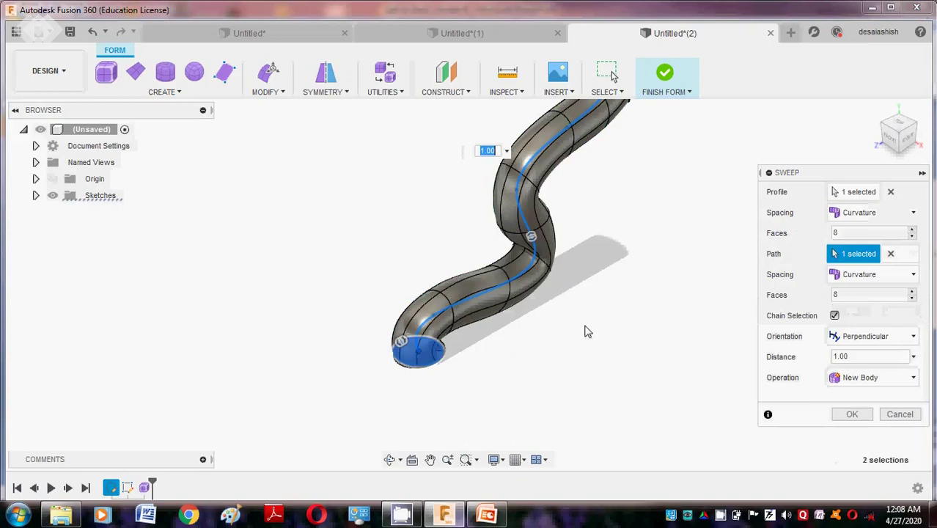
{"action": "left_click", "coordinate": [389, 459]}
{"action": "left_click_drag", "start_coordinate": [366, 352], "coordinate": [231, 242]}
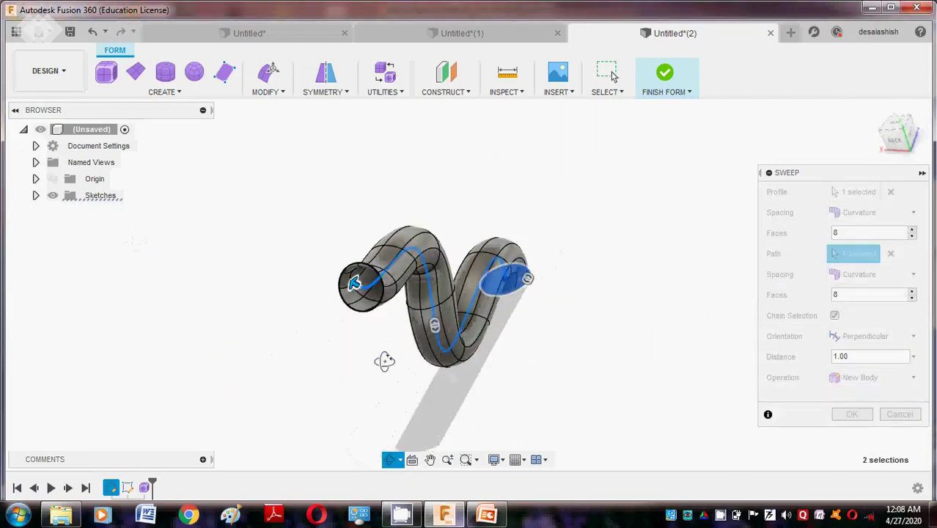
{"action": "key", "text": "Escape"}
{"action": "key", "text": "Escape"}
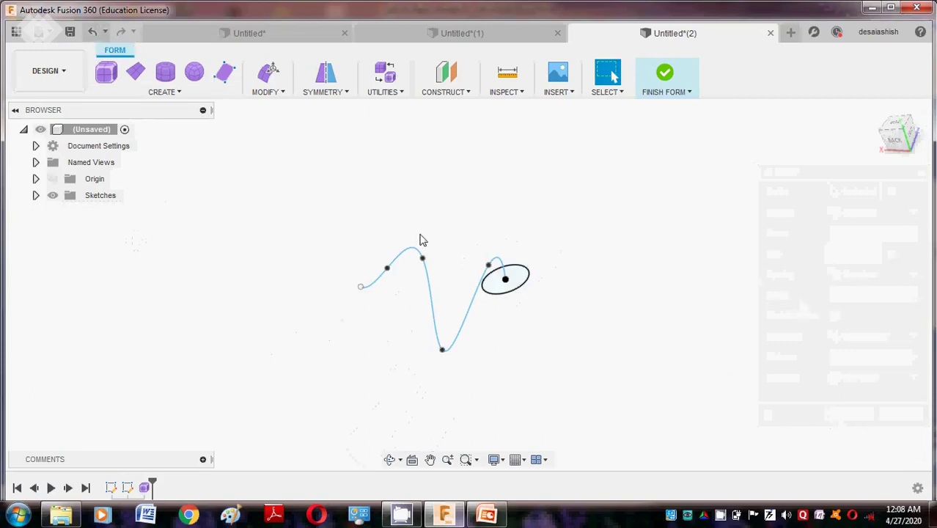
{"action": "left_click", "coordinate": [195, 93]}
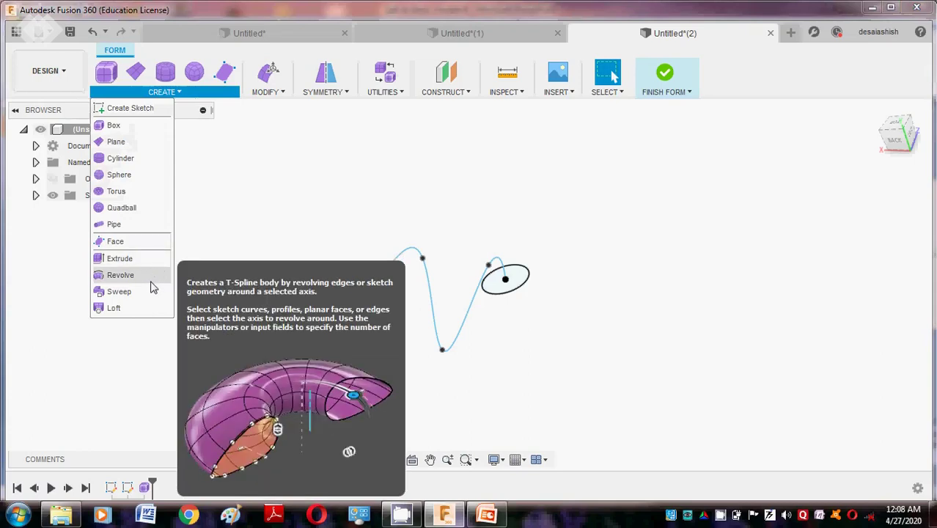
{"action": "left_click", "coordinate": [150, 291]}
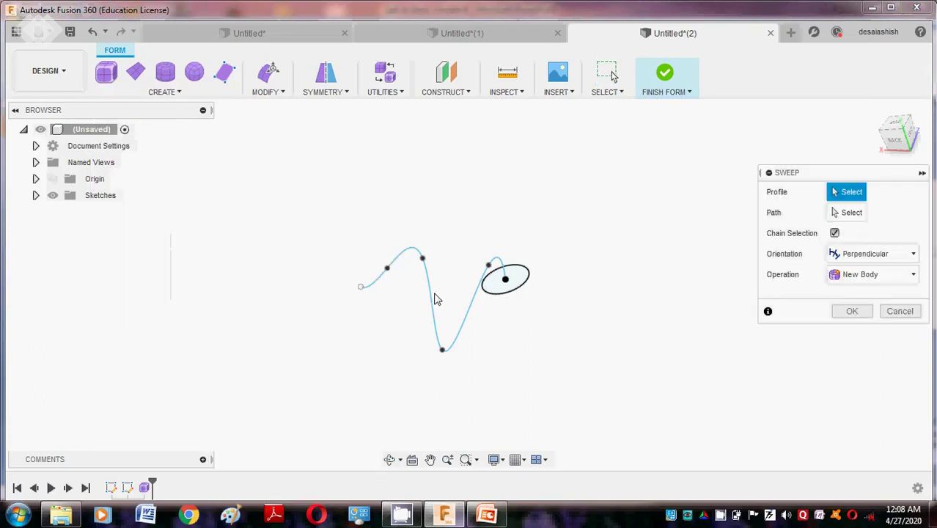
{"action": "left_click", "coordinate": [519, 287]}
{"action": "left_click", "coordinate": [846, 212]}
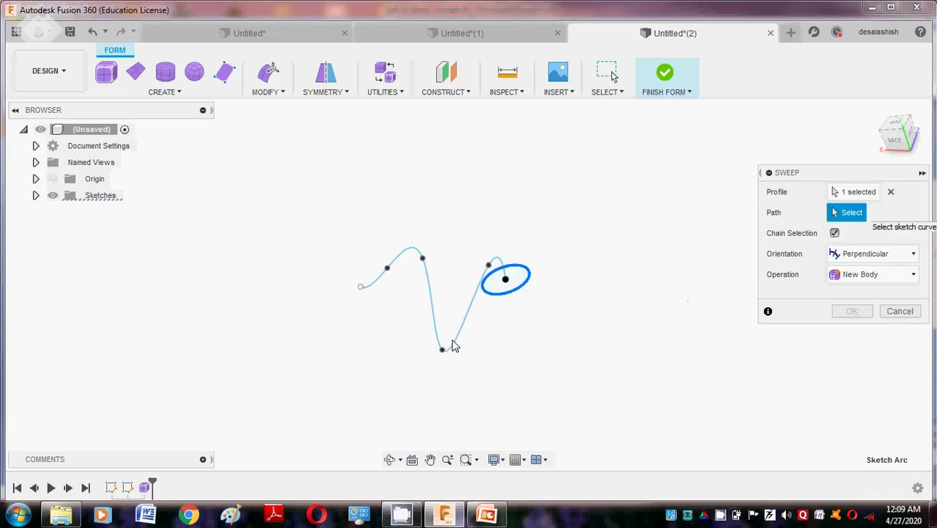
{"action": "key", "text": "Escape"}
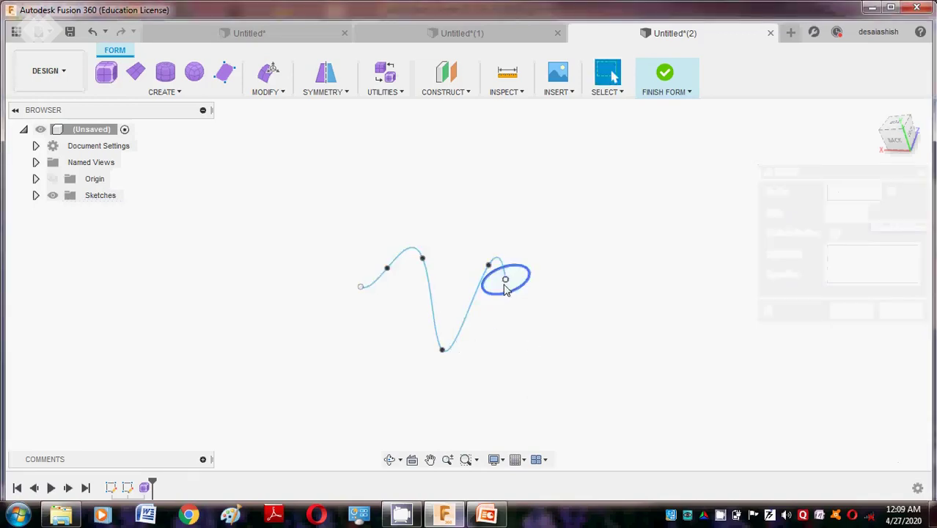
Step: Sweep the circle's edge along the winding spline as a new T-Spline body with Perpendicular orientation, Curvature spacing and 8 faces each
{"action": "left_click", "coordinate": [163, 93]}
{"action": "left_click", "coordinate": [123, 291]}
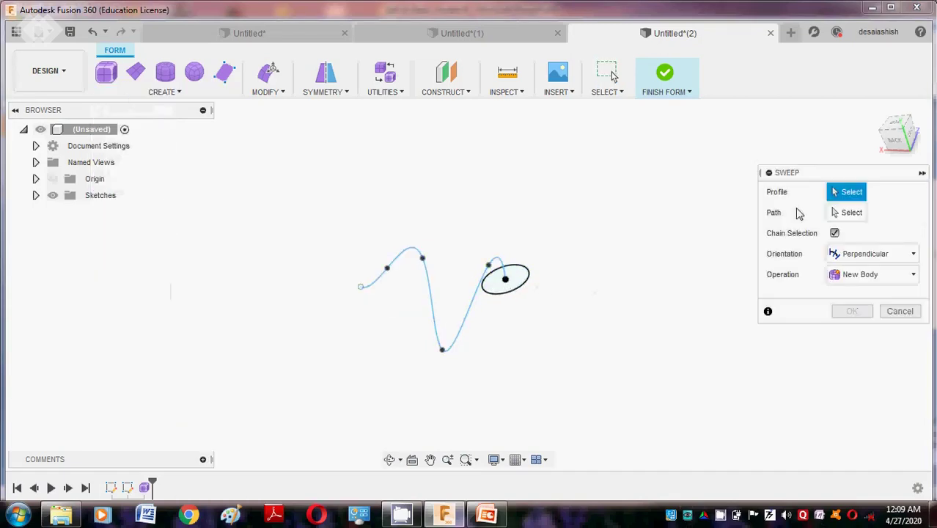
{"action": "left_click", "coordinate": [503, 280]}
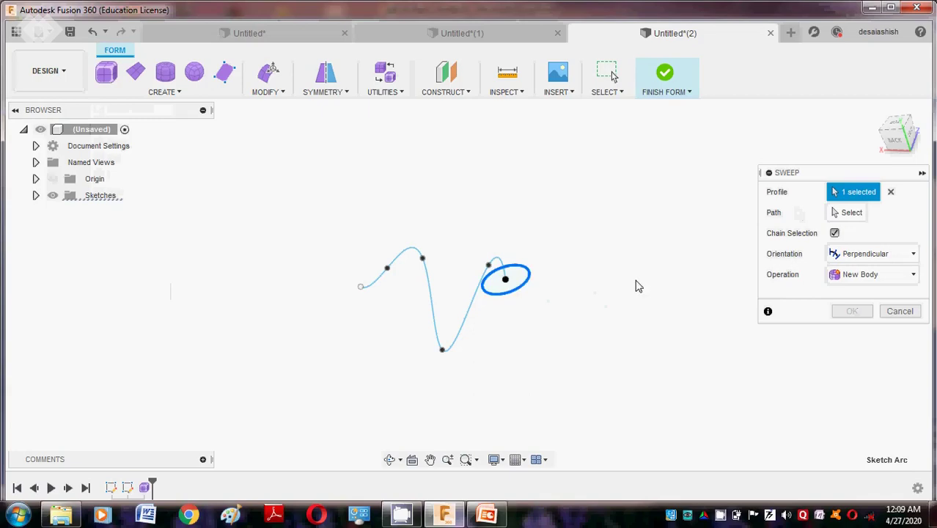
{"action": "left_click", "coordinate": [844, 213]}
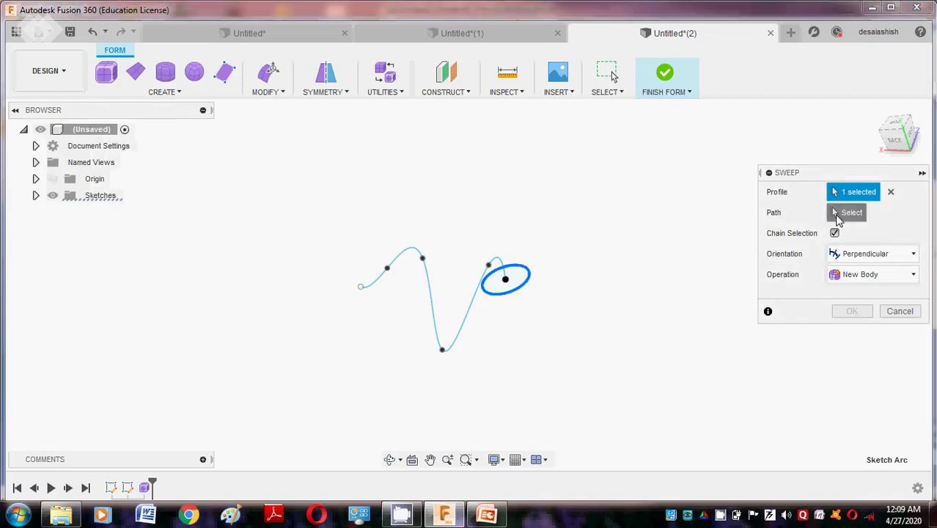
{"action": "left_click", "coordinate": [474, 297]}
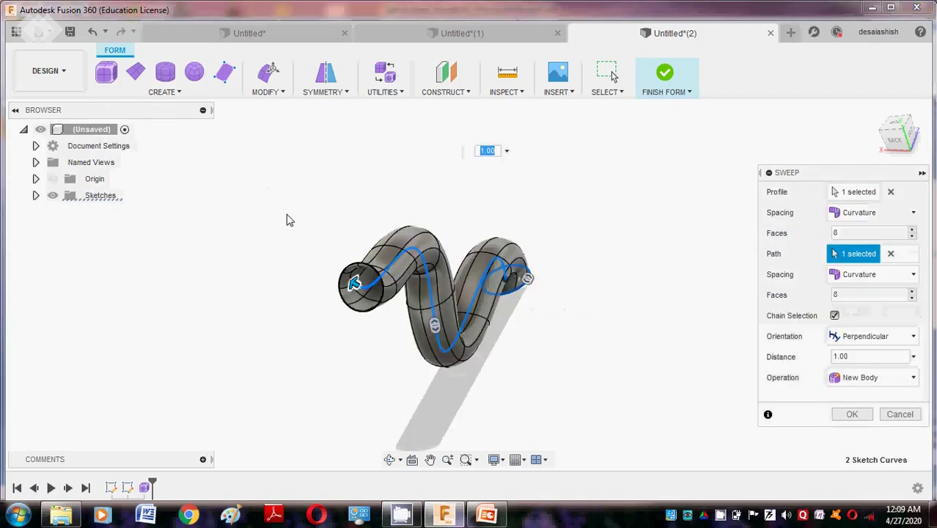
{"action": "left_click", "coordinate": [852, 415]}
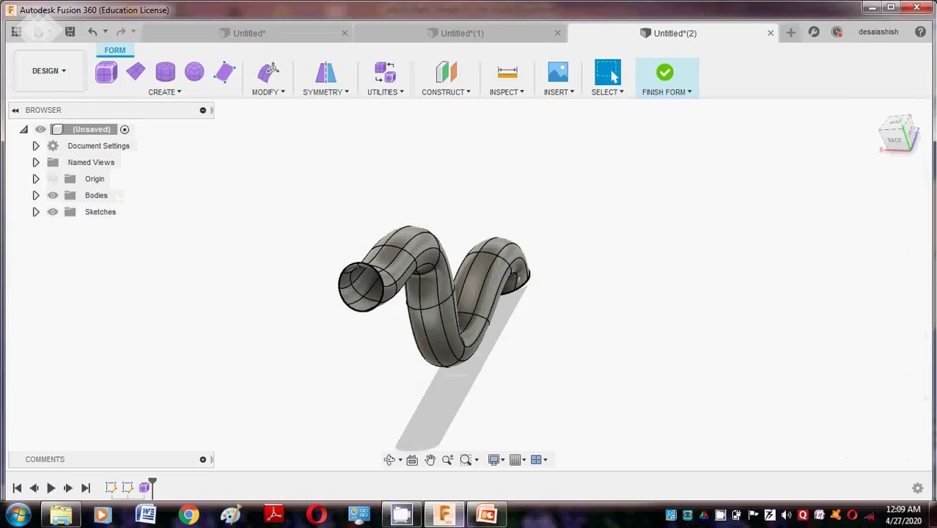
Step: Open a new design and start a sketch on the vertical plane seen from the Right view
{"action": "left_click", "coordinate": [790, 32]}
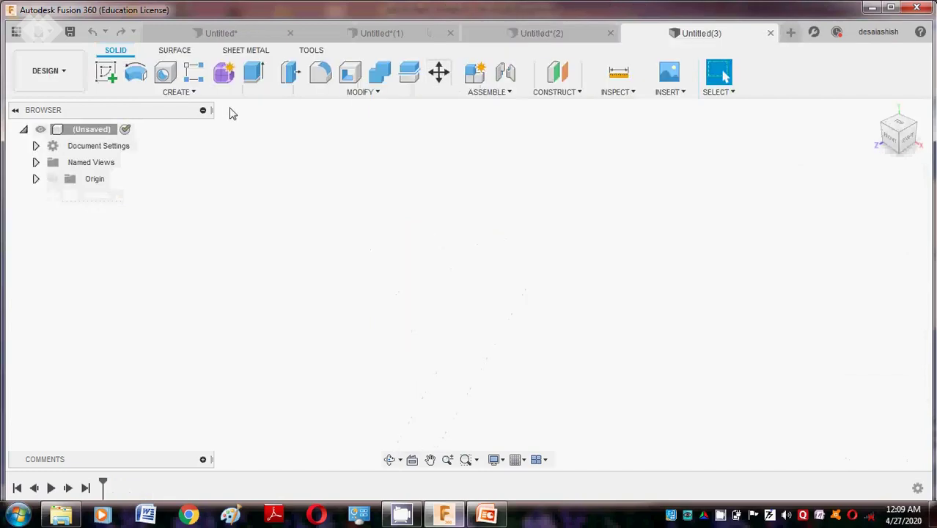
{"action": "left_click", "coordinate": [106, 72]}
{"action": "left_click", "coordinate": [431, 257]}
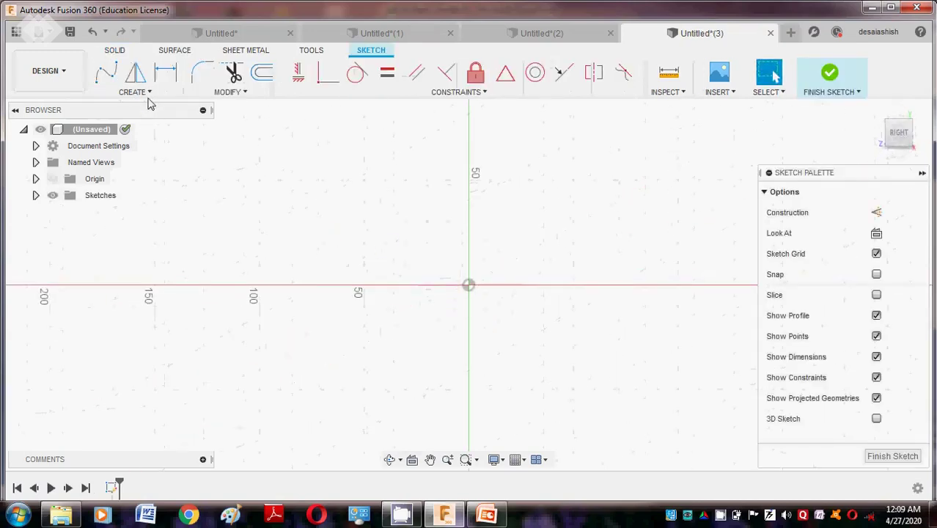
{"action": "left_click", "coordinate": [105, 72]}
{"action": "left_click", "coordinate": [469, 285]}
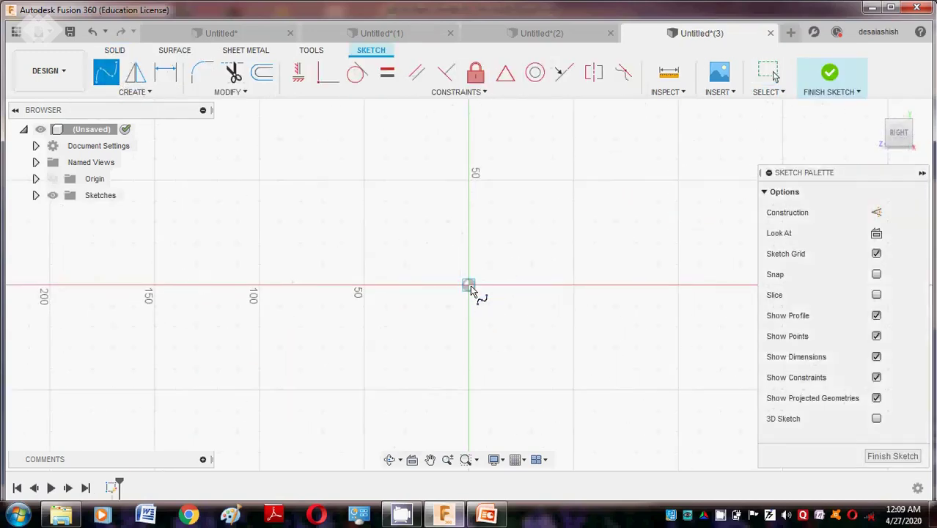
{"action": "left_click", "coordinate": [560, 261]}
{"action": "left_click", "coordinate": [651, 173]}
{"action": "left_click", "coordinate": [689, 219]}
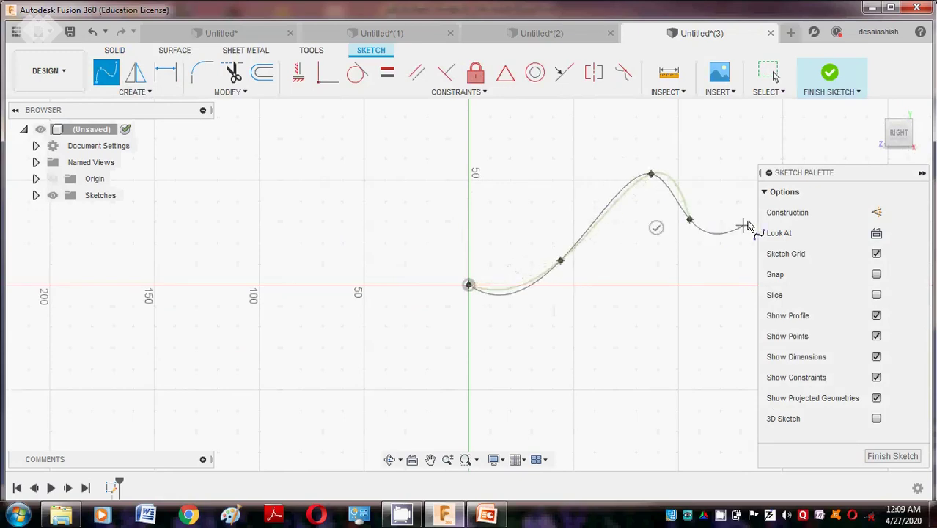
{"action": "left_click", "coordinate": [754, 151]}
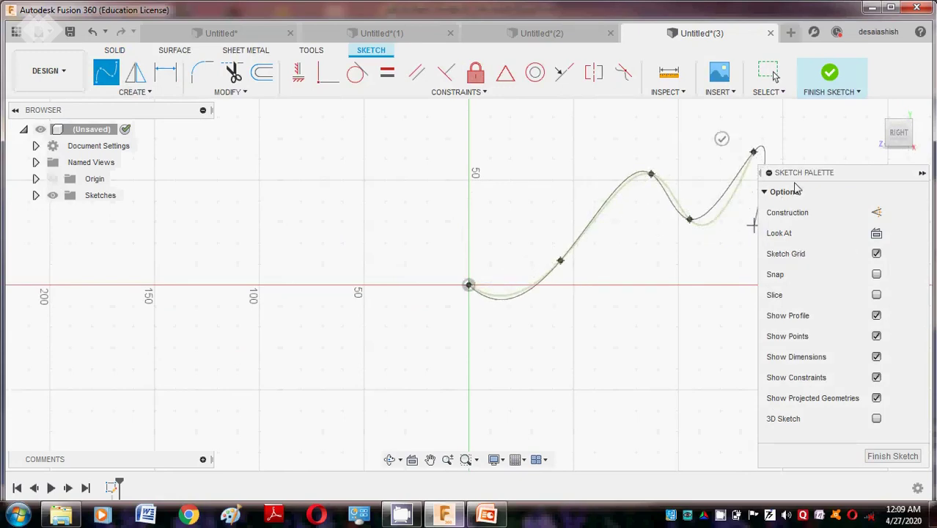
{"action": "left_click_drag", "start_coordinate": [805, 179], "coordinate": [632, 416]}
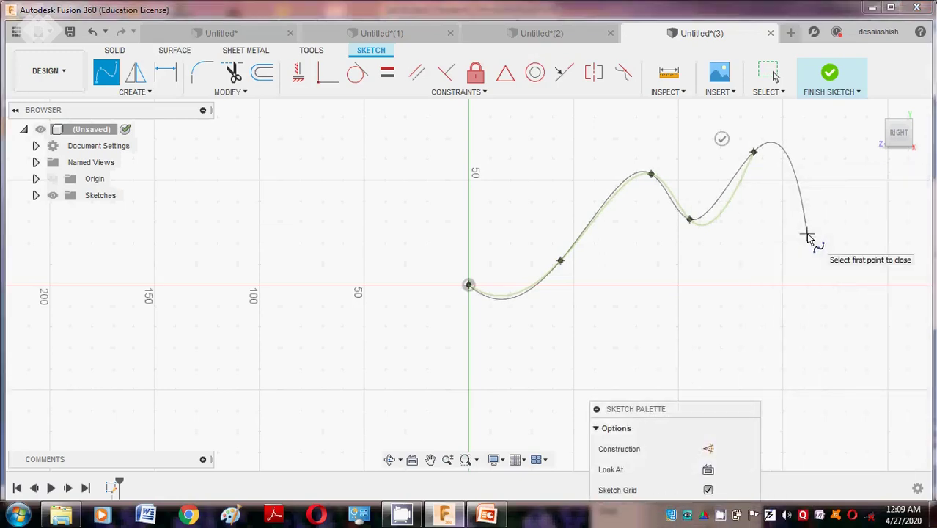
{"action": "key", "text": "Escape"}
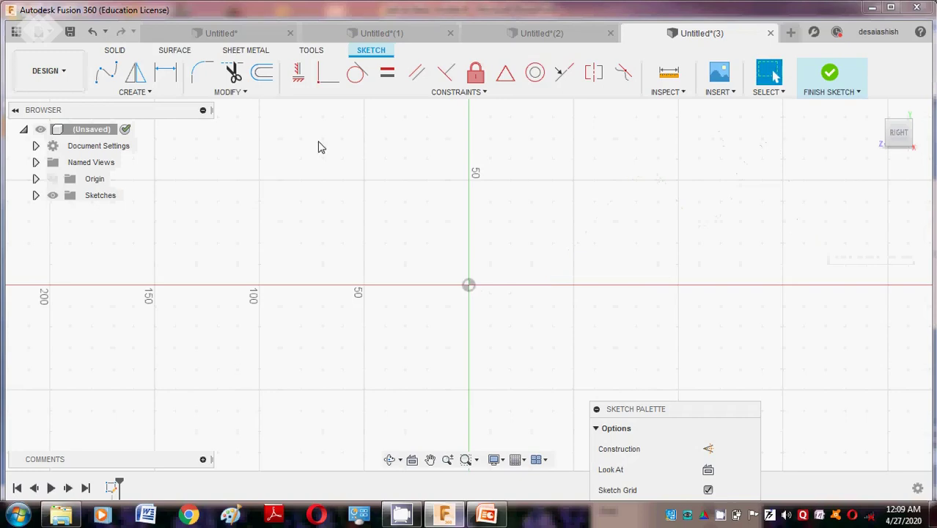
{"action": "key", "text": "Return"}
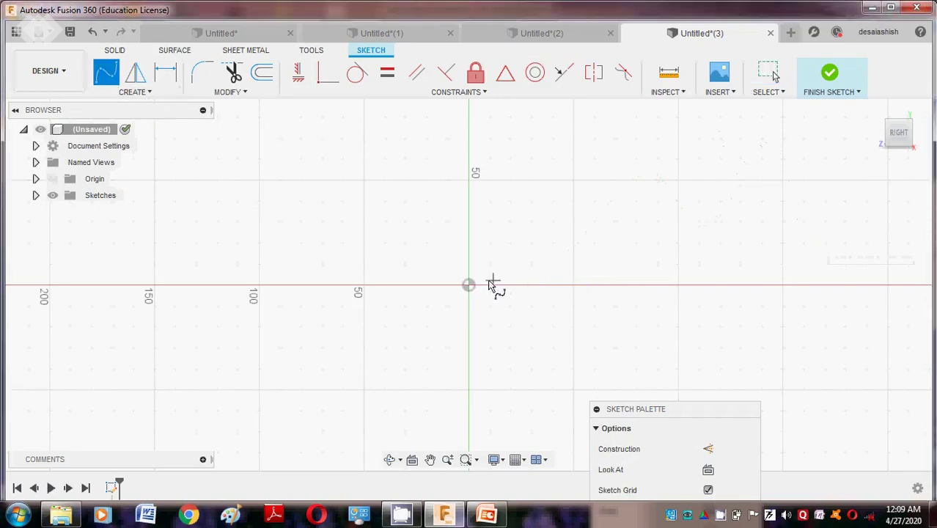
{"action": "left_click", "coordinate": [468, 285]}
{"action": "left_click", "coordinate": [538, 253]}
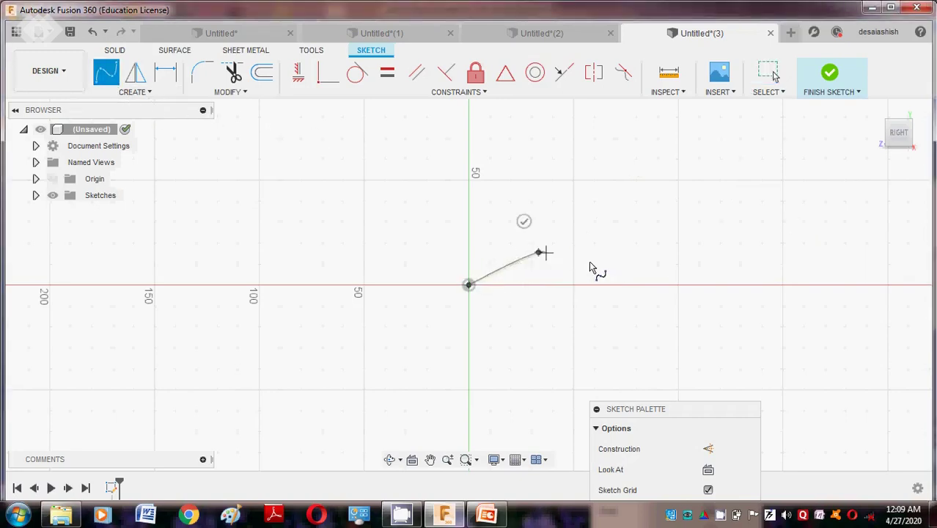
{"action": "left_click", "coordinate": [698, 197]}
{"action": "left_click", "coordinate": [701, 138]}
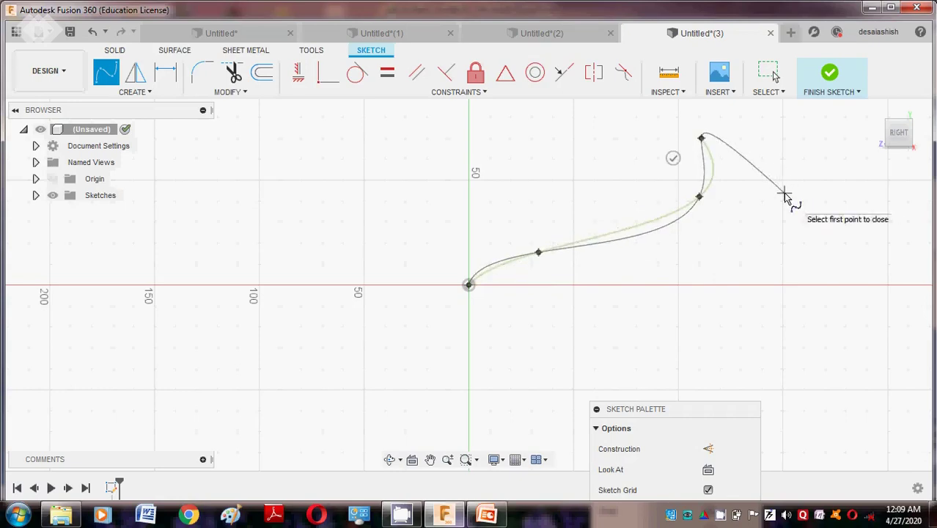
{"action": "key", "text": "Escape"}
Step: Draw a wavy five-point fit point spline from the origin to a point on the horizontal axis
{"action": "left_click", "coordinate": [105, 73]}
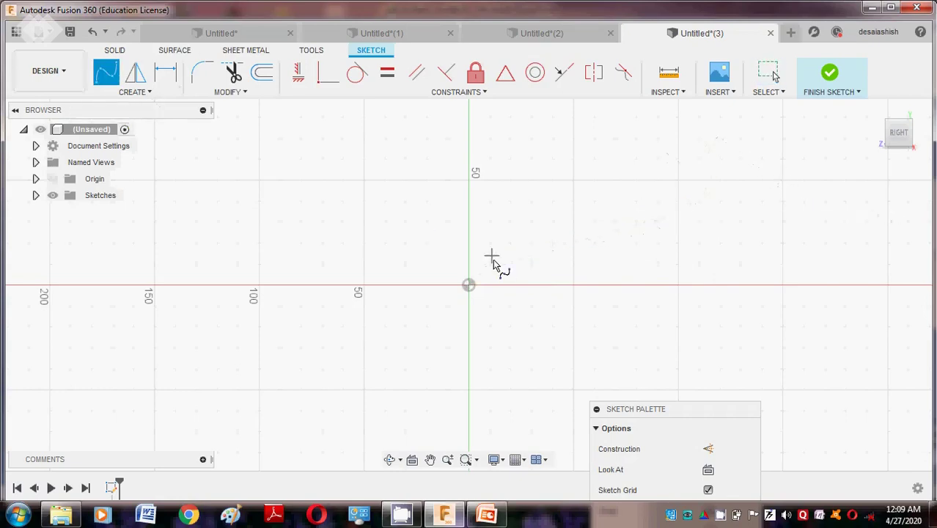
{"action": "left_click", "coordinate": [469, 284]}
{"action": "left_click", "coordinate": [547, 199]}
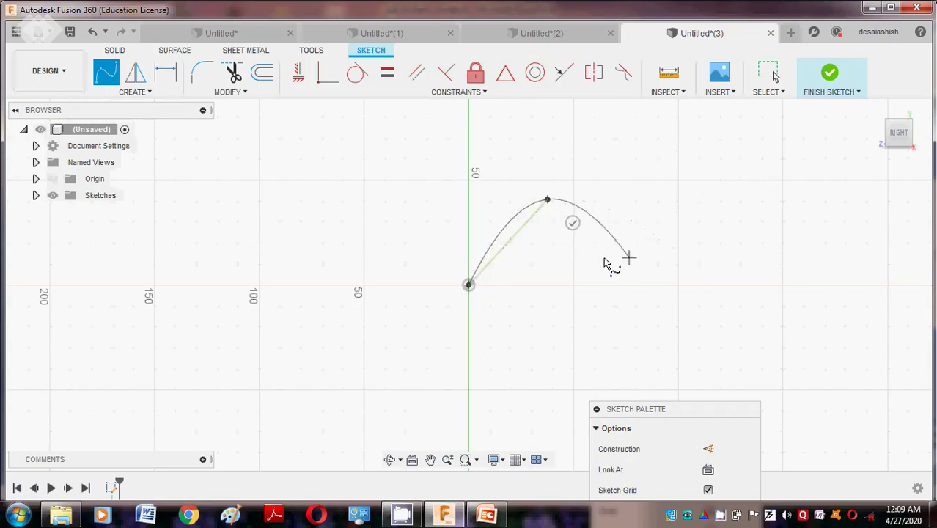
{"action": "left_click", "coordinate": [604, 257]}
{"action": "left_click", "coordinate": [702, 230]}
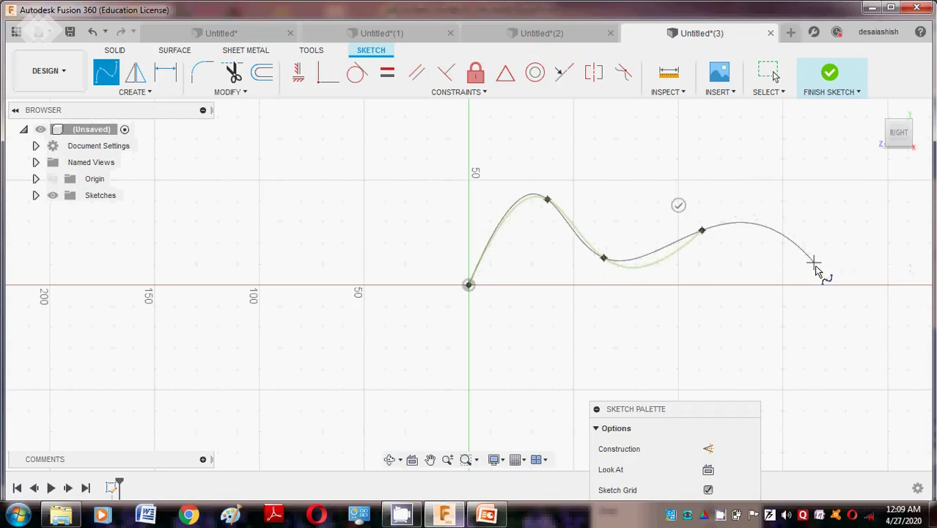
{"action": "left_click", "coordinate": [820, 284]}
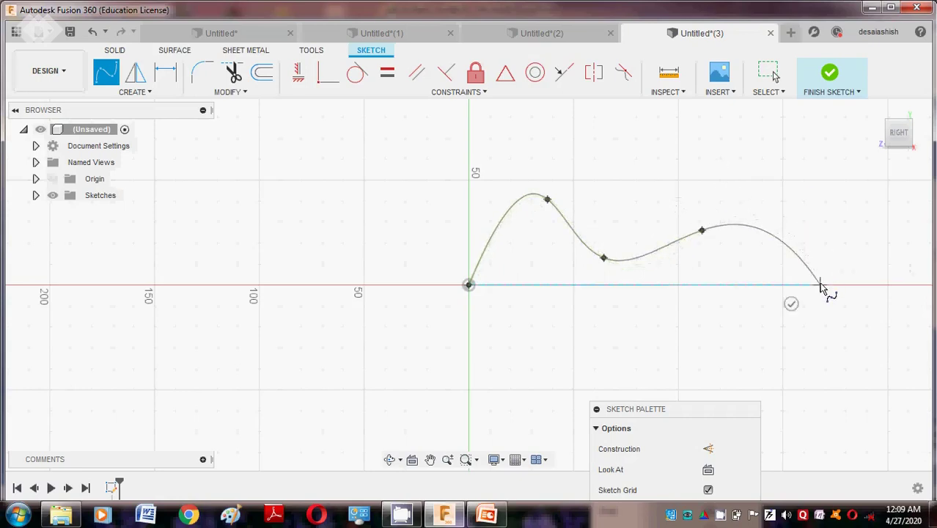
{"action": "right_click", "coordinate": [842, 219]}
{"action": "left_click", "coordinate": [895, 228]}
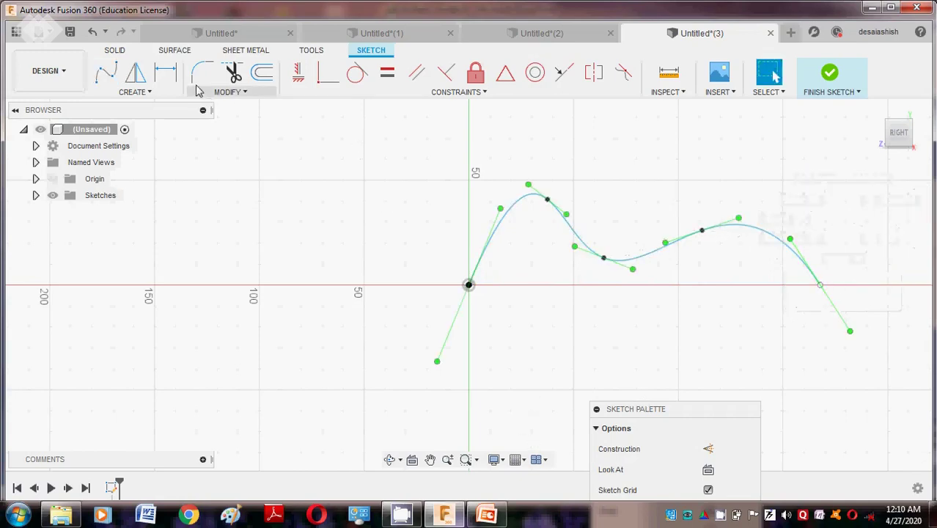
Step: Create a form and revolve the wavy spline fully about the Z axis as a new T-Spline body with Curvature spacing and 8 faces each
{"action": "left_click", "coordinate": [122, 53]}
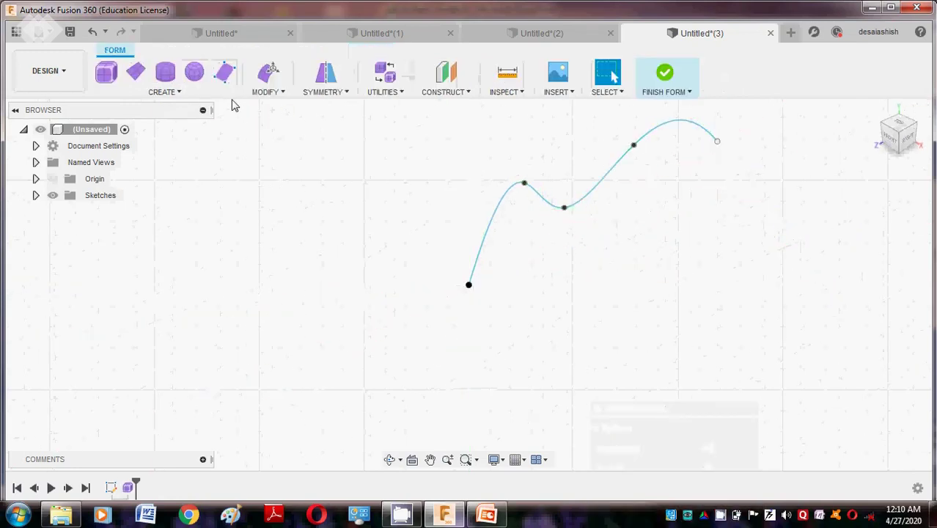
{"action": "left_click", "coordinate": [201, 94]}
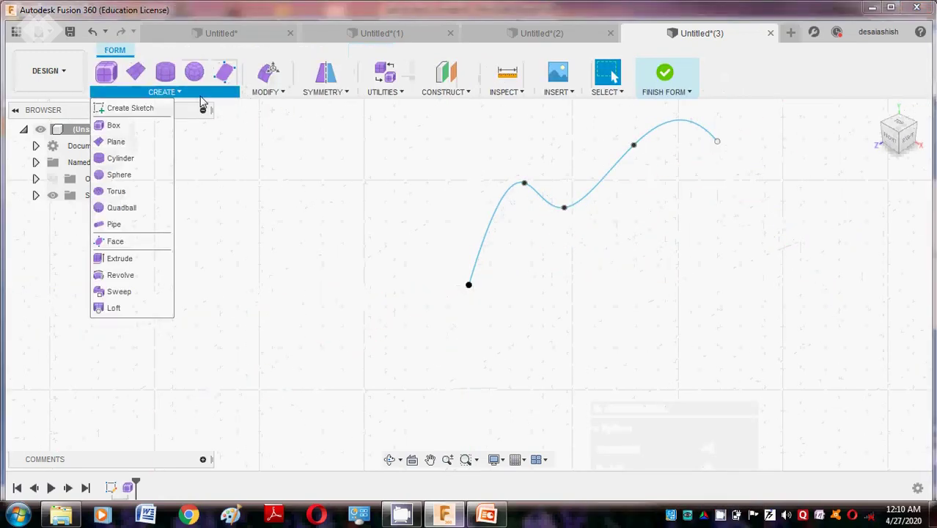
{"action": "left_click", "coordinate": [120, 276]}
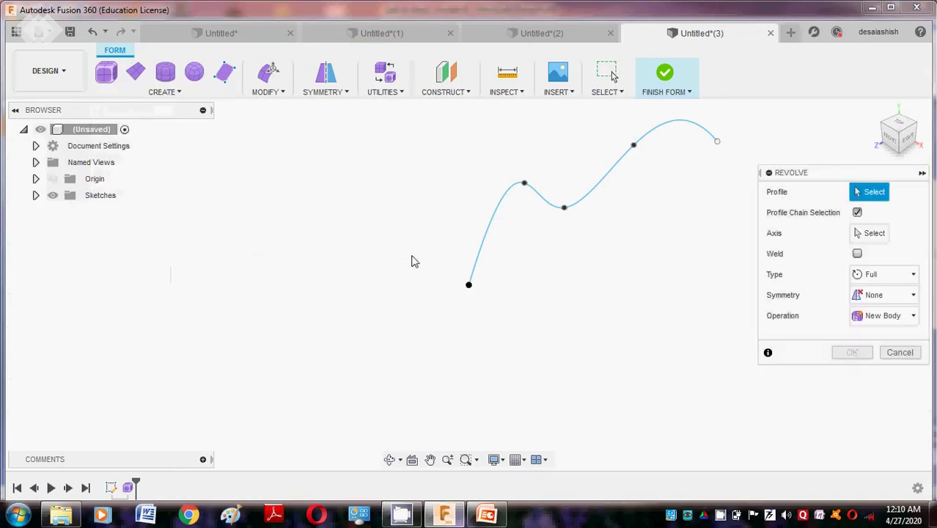
{"action": "left_click", "coordinate": [543, 201]}
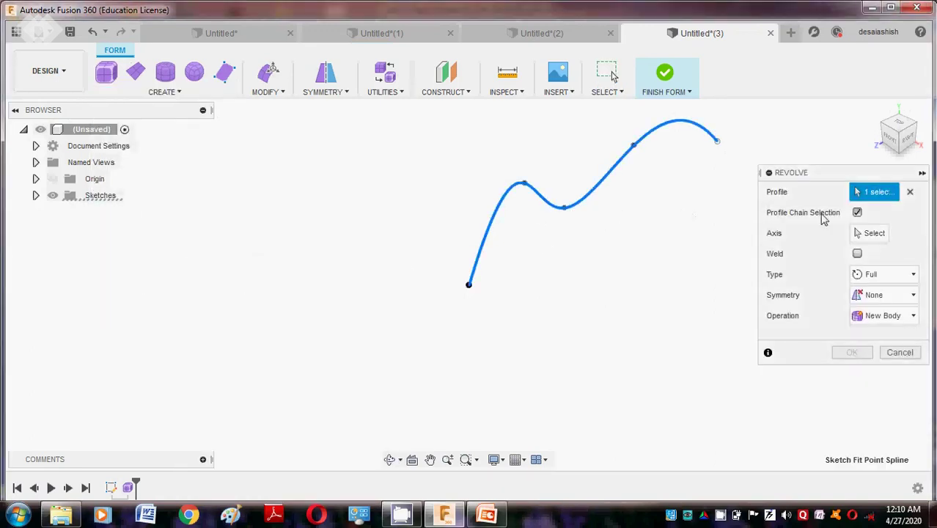
{"action": "left_click", "coordinate": [868, 233]}
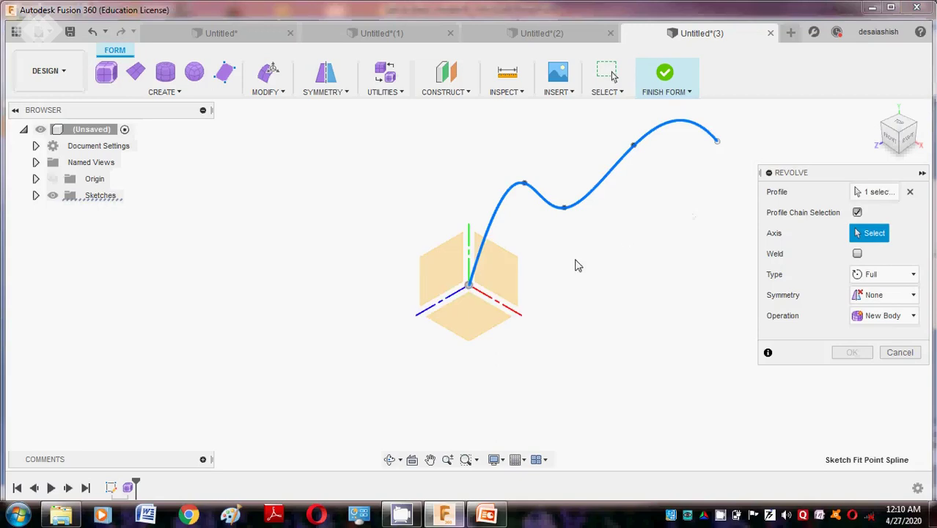
{"action": "left_click", "coordinate": [438, 310]}
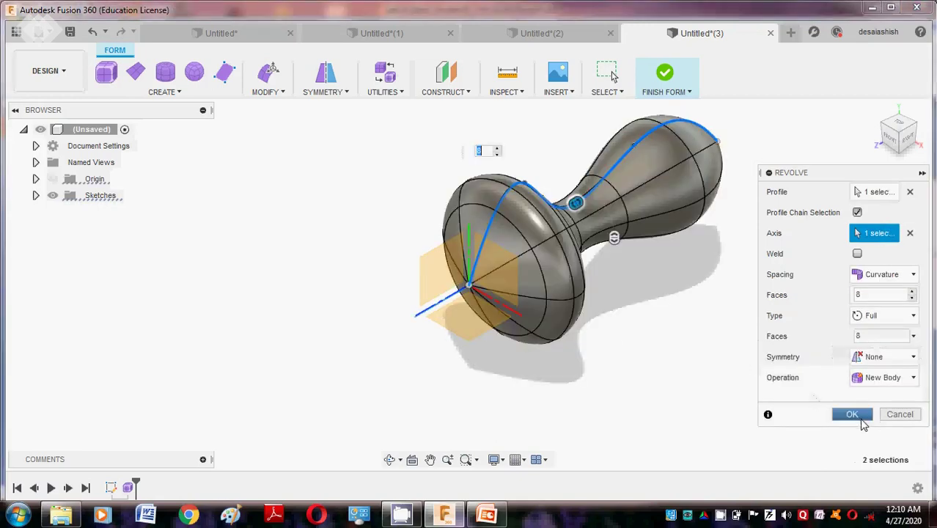
{"action": "left_click", "coordinate": [852, 415]}
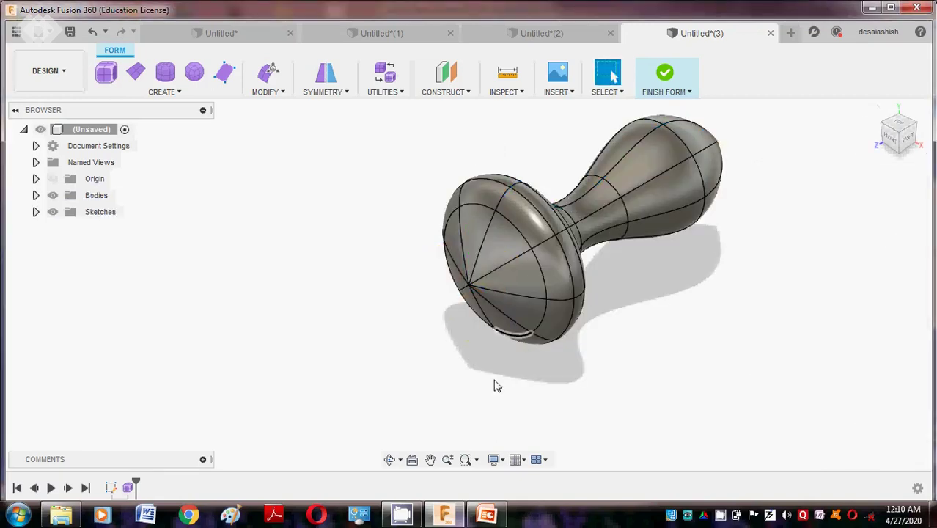
{"action": "left_click", "coordinate": [390, 458]}
{"action": "left_click_drag", "start_coordinate": [387, 379], "coordinate": [425, 323]}
{"action": "left_click_drag", "start_coordinate": [434, 206], "coordinate": [372, 292]}
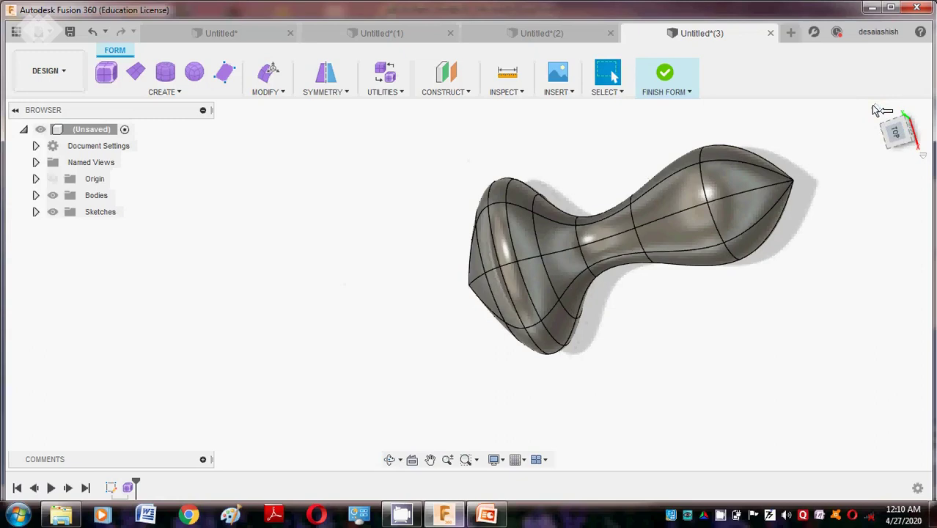
Step: Open a new design and start a sketch on the vertical plane seen from the Front view
{"action": "left_click", "coordinate": [790, 35]}
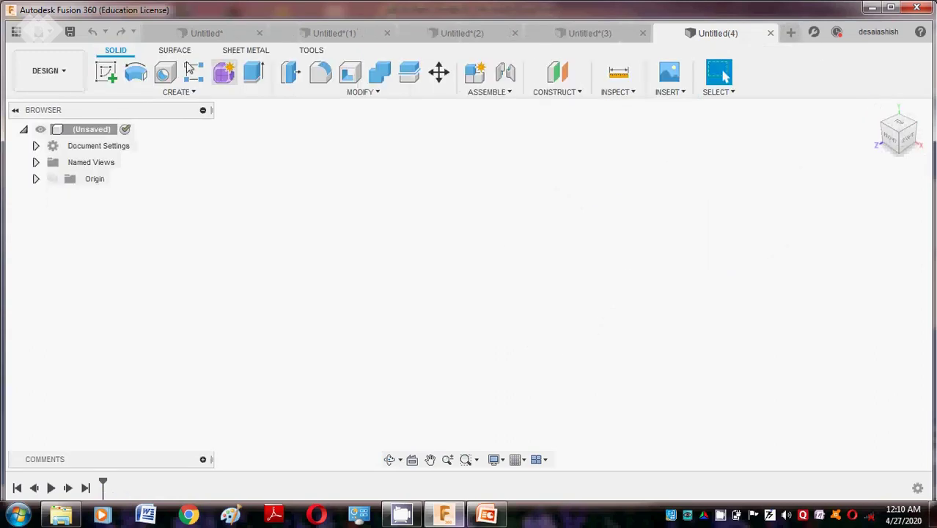
{"action": "left_click", "coordinate": [106, 71]}
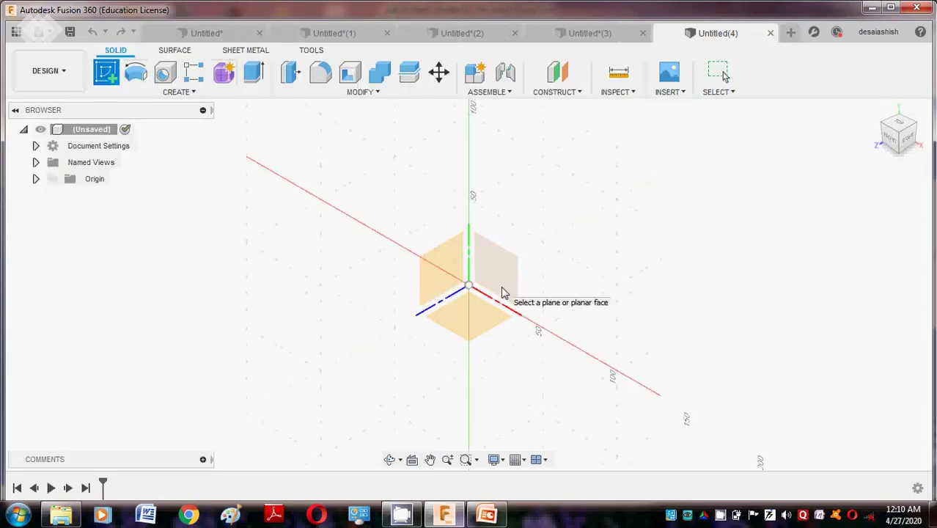
{"action": "left_click", "coordinate": [501, 290]}
Step: Draw a horizontal line from the origin along the positive X axis
{"action": "left_click", "coordinate": [133, 91]}
{"action": "left_click", "coordinate": [121, 105]}
{"action": "left_click", "coordinate": [422, 305]}
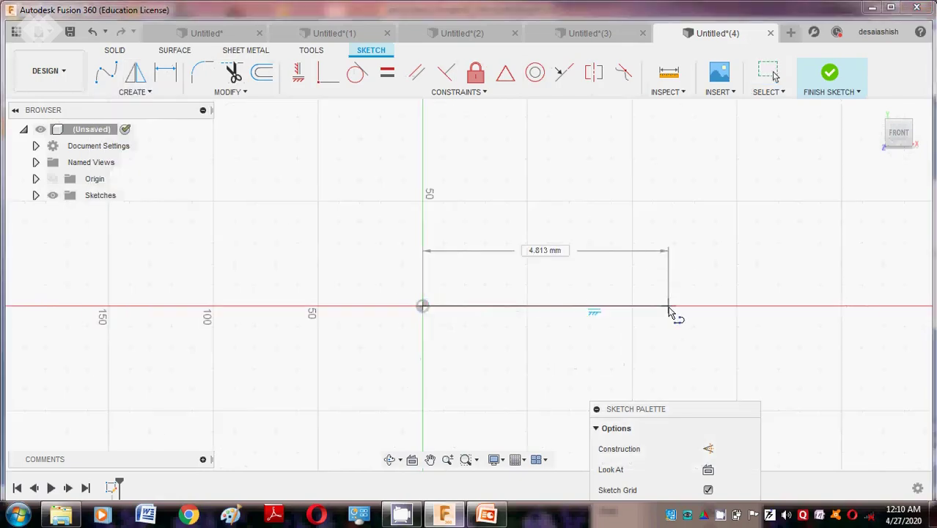
{"action": "left_click", "coordinate": [670, 305]}
{"action": "key", "text": "Escape"}
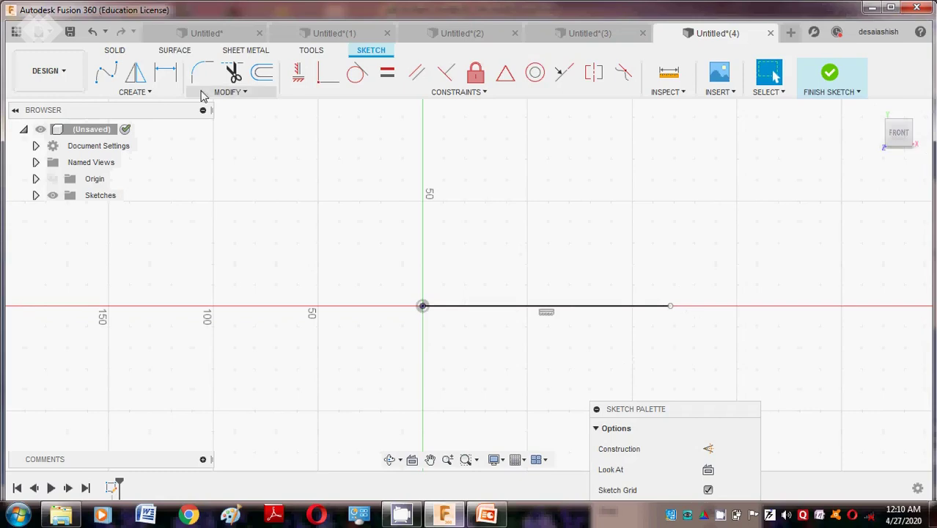
Step: Create a form and extrude the sketched line 70 mm to one side as a new T-Spline body
{"action": "left_click_drag", "start_coordinate": [676, 412], "coordinate": [694, 107]}
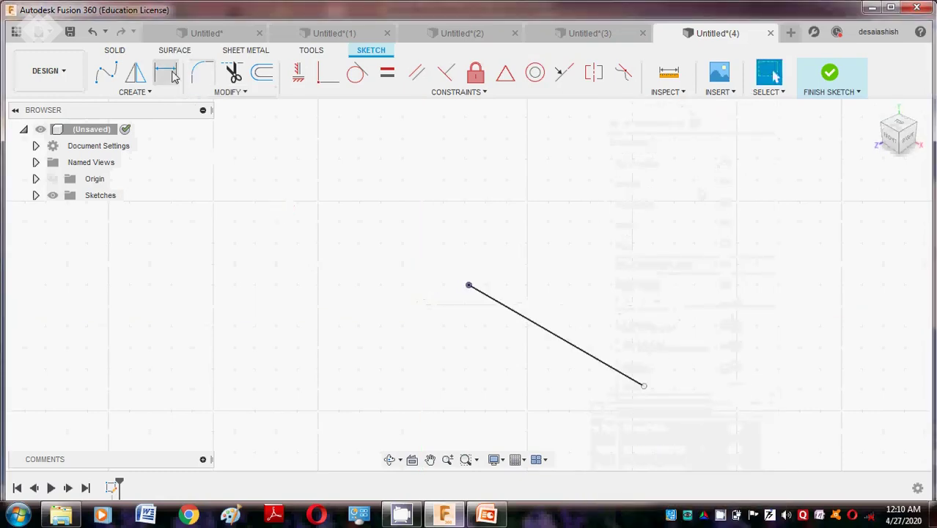
{"action": "left_click", "coordinate": [118, 51]}
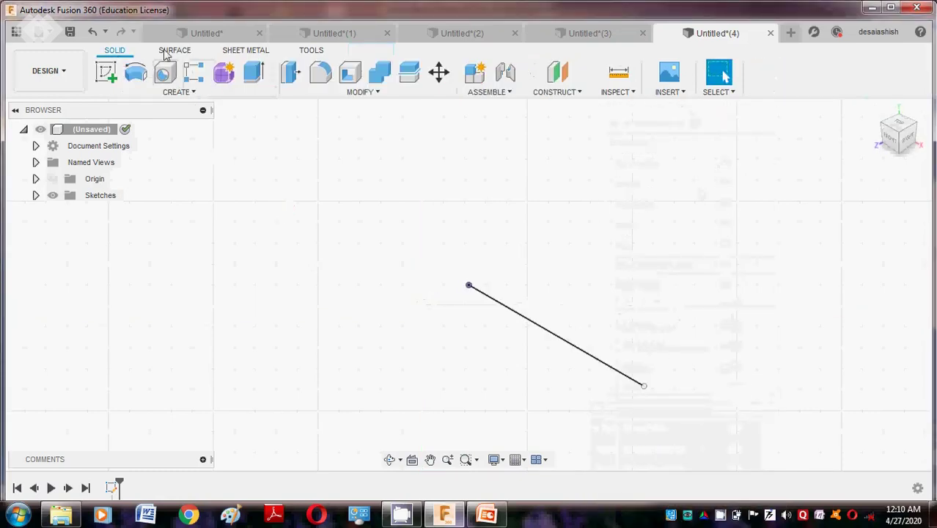
{"action": "left_click", "coordinate": [224, 71]}
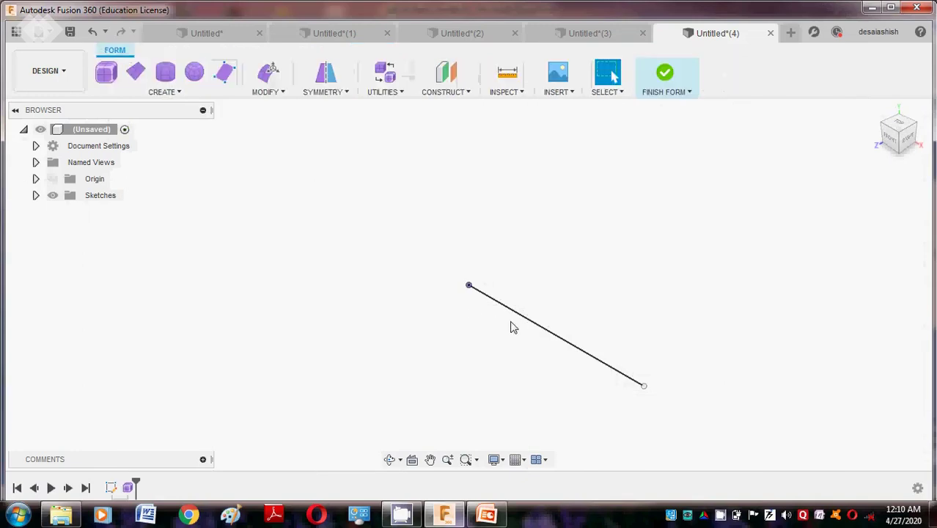
{"action": "left_click", "coordinate": [185, 93]}
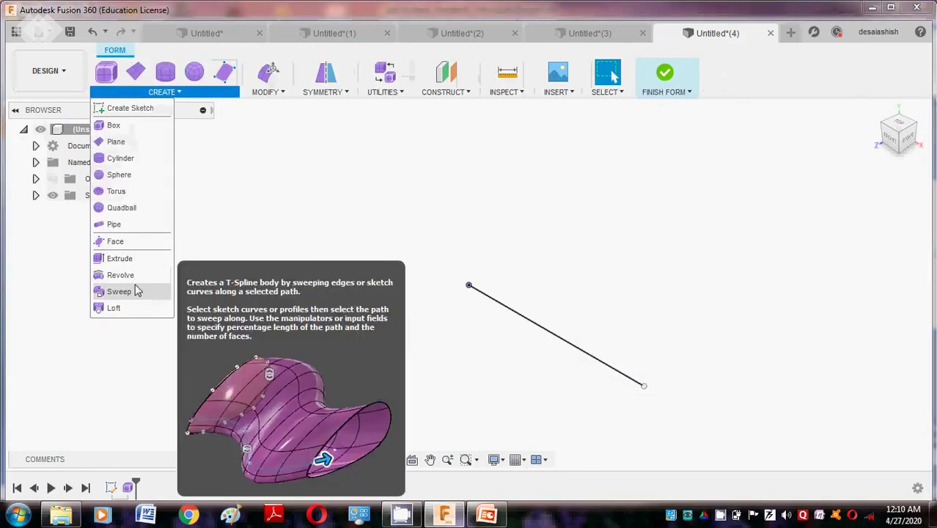
{"action": "left_click", "coordinate": [120, 258]}
{"action": "left_click", "coordinate": [544, 335]}
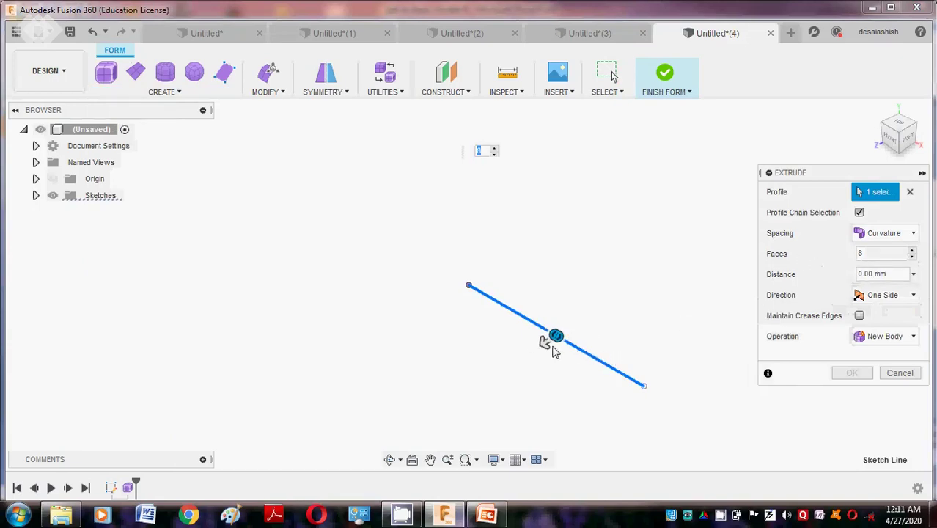
{"action": "mouse_move", "coordinate": [546, 341]}
{"action": "left_mouse_down"}
{"action": "mouse_move", "coordinate": [469, 433]}
{"action": "mouse_move", "coordinate": [496, 407]}
{"action": "left_mouse_up"}
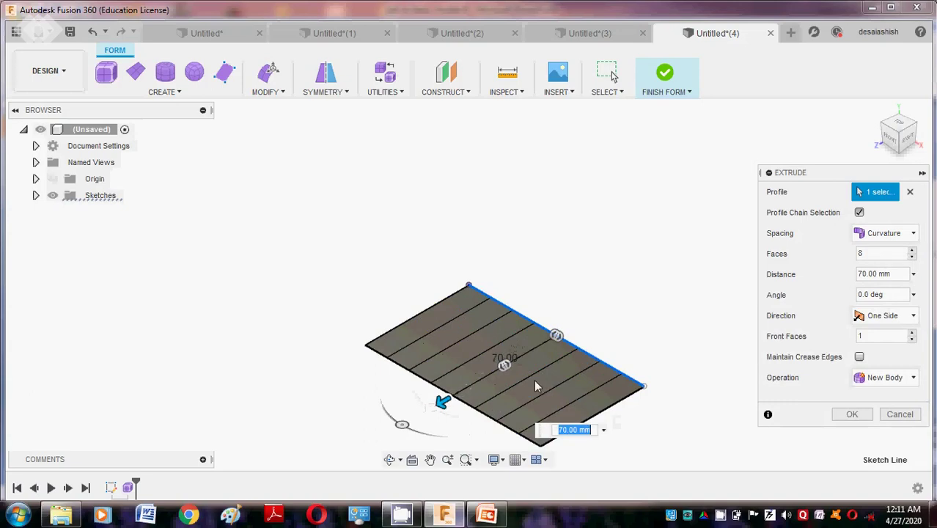
Step: Set the extrusion to 14 faces along the line with 1 front face and complete the flat sheet
{"action": "left_click_drag", "start_coordinate": [505, 366], "coordinate": [539, 367]}
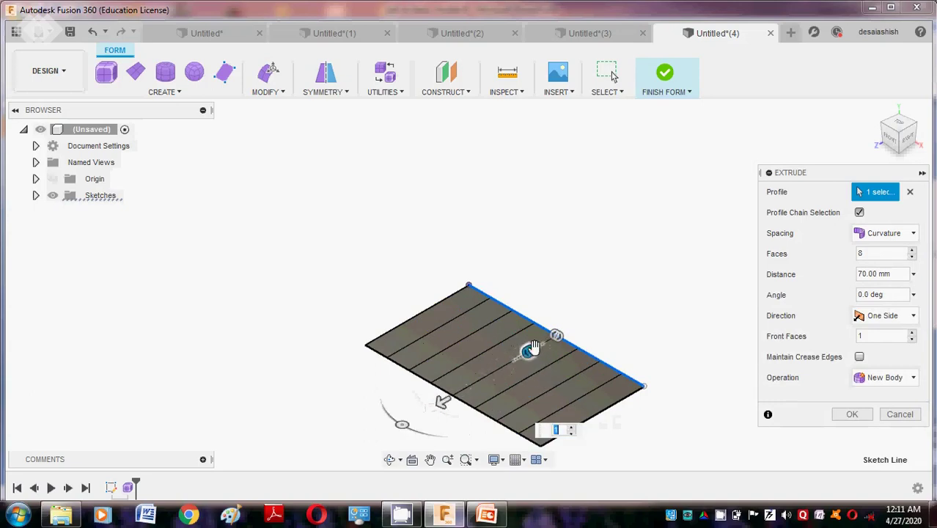
{"action": "left_click_drag", "start_coordinate": [557, 336], "coordinate": [579, 349]}
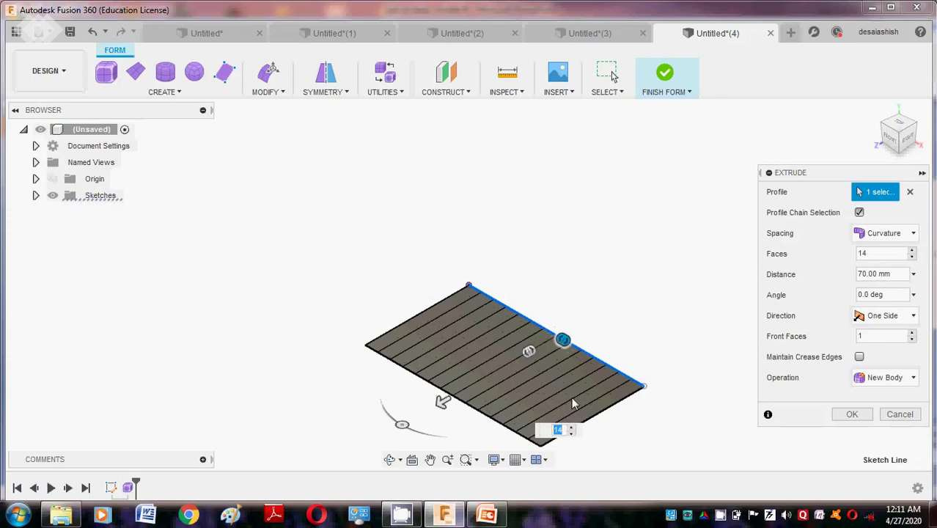
{"action": "scroll", "coordinate": [571, 396], "scroll_direction": "up", "scroll_amount": 3}
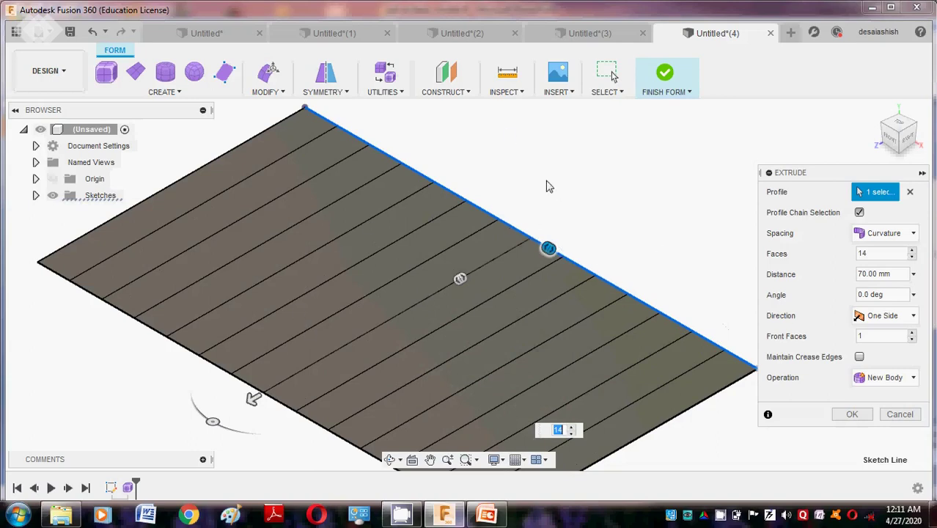
{"action": "left_click", "coordinate": [852, 414]}
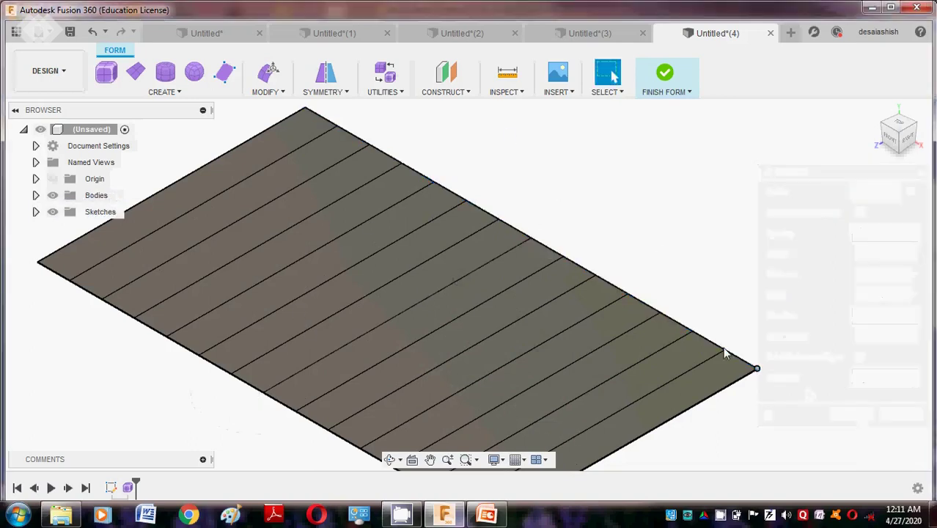
{"action": "scroll", "coordinate": [714, 327], "scroll_direction": "down", "scroll_amount": 3}
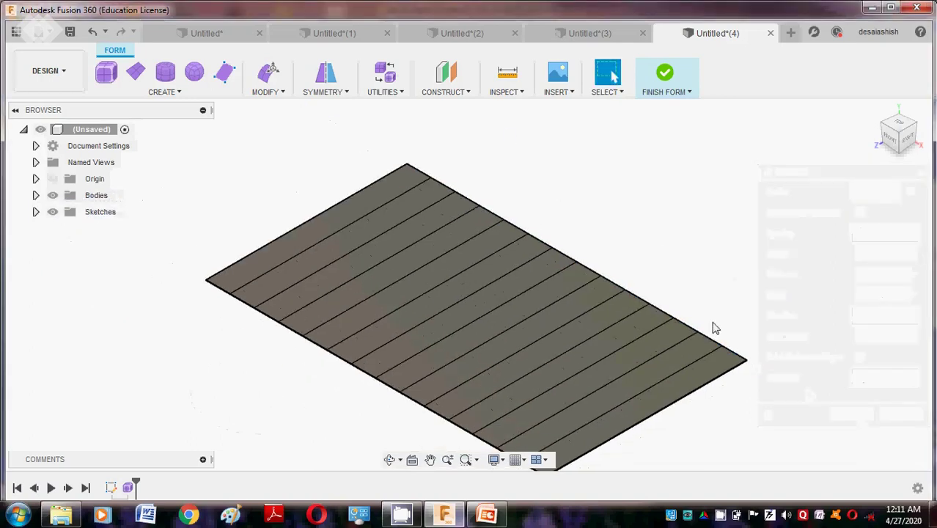
Step: Raise the middle face strip of the sheet 40 mm with Edit Form to form a ridge
{"action": "left_click", "coordinate": [530, 296]}
{"action": "right_click", "coordinate": [530, 296]}
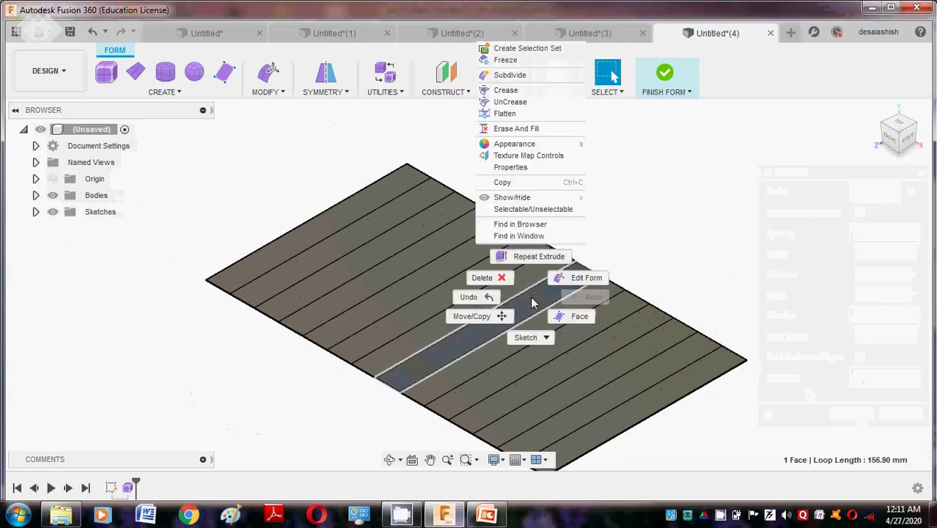
{"action": "left_click", "coordinate": [584, 278]}
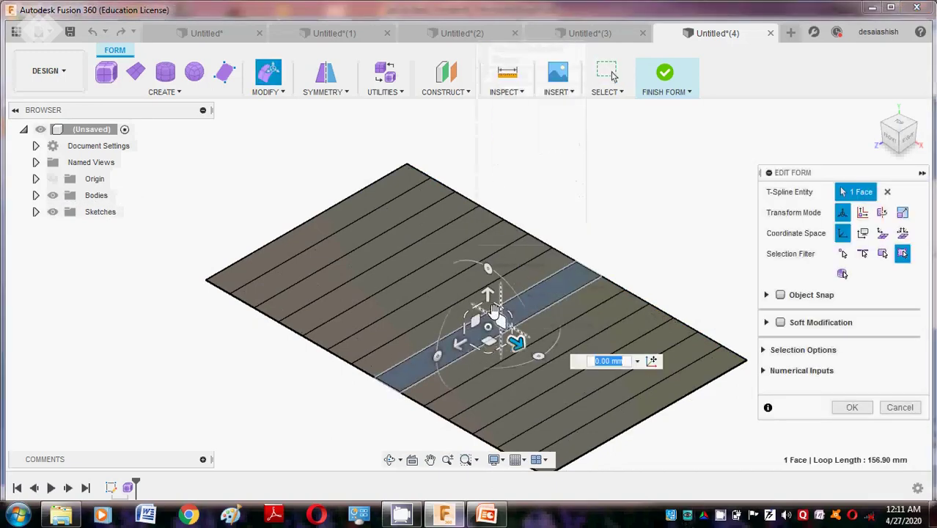
{"action": "left_click_drag", "start_coordinate": [494, 308], "coordinate": [478, 156]}
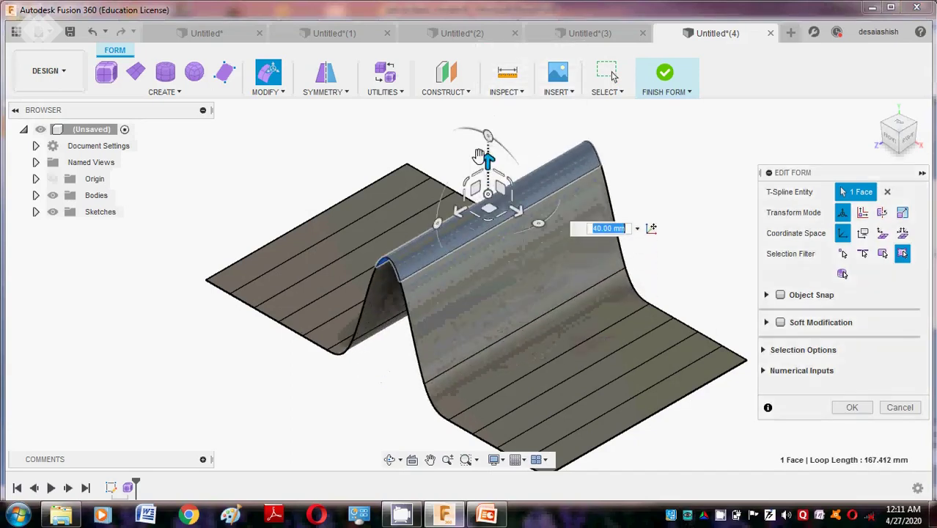
{"action": "left_click", "coordinate": [853, 408]}
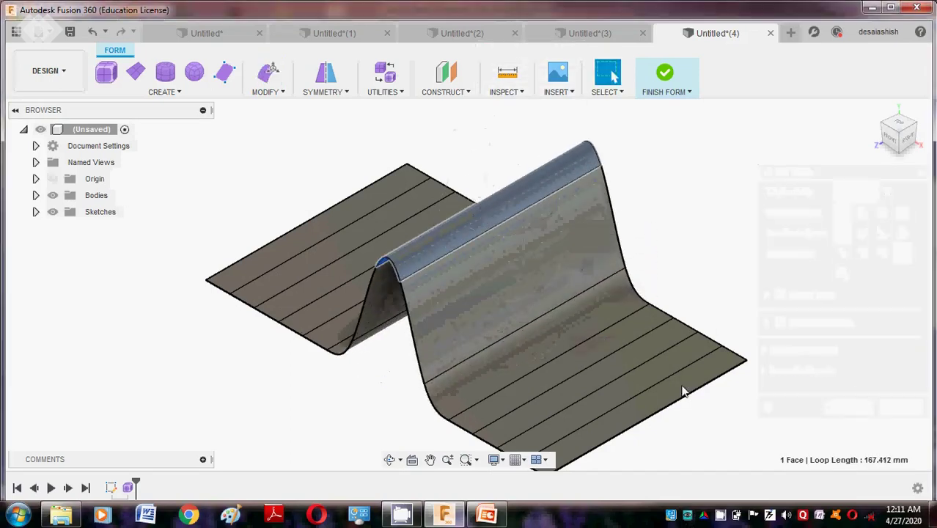
Step: Use Edit Form to pull the sheet's end edge at the positive X side slightly outward and raise it 50 mm
{"action": "left_click", "coordinate": [655, 415]}
{"action": "right_click", "coordinate": [654, 415]}
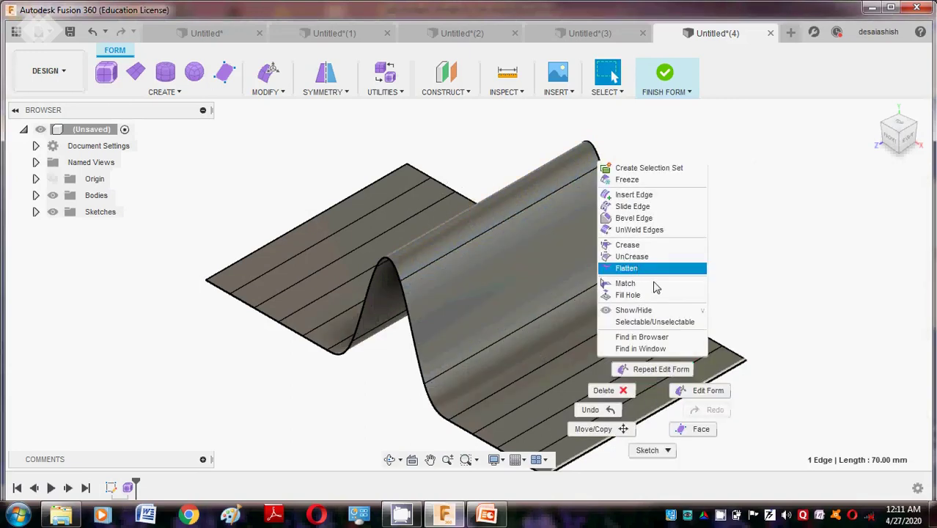
{"action": "left_click", "coordinate": [693, 393]}
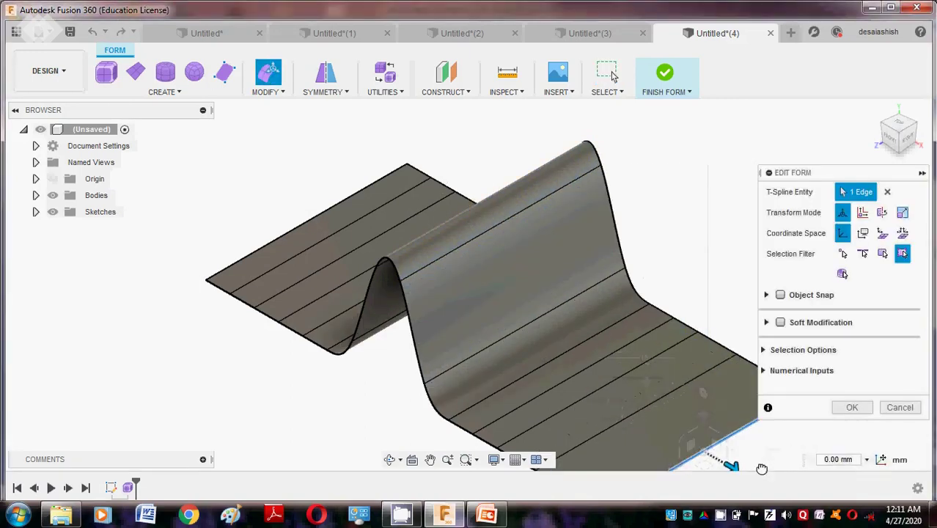
{"action": "left_click_drag", "start_coordinate": [675, 434], "coordinate": [685, 405]}
{"action": "left_click_drag", "start_coordinate": [686, 445], "coordinate": [626, 234]}
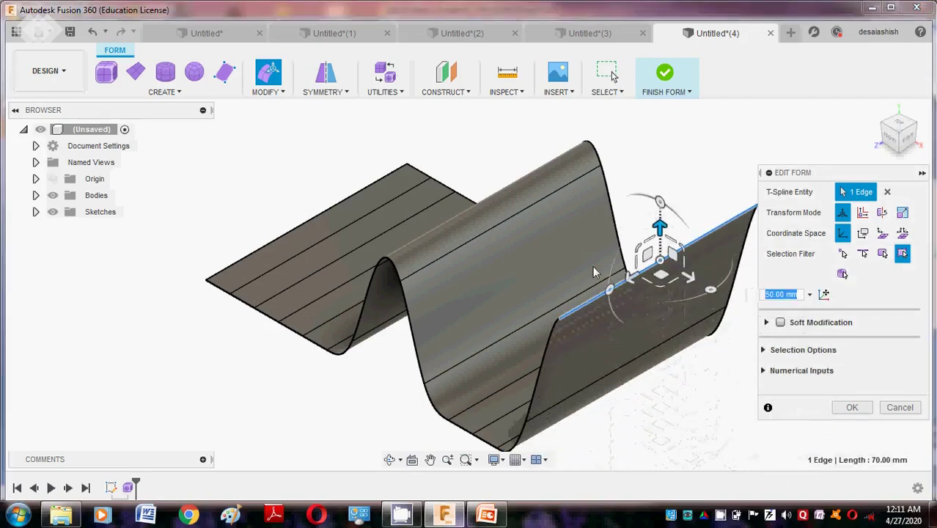
Step: Raise the end face strip on the origin side of the sheet 10 mm and finish the form edit
{"action": "left_click", "coordinate": [276, 262]}
{"action": "right_click", "coordinate": [276, 263]}
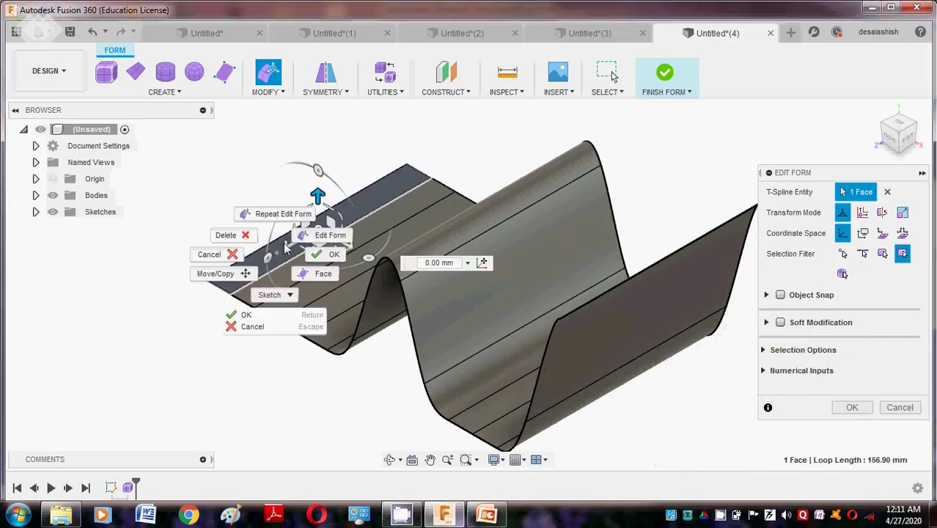
{"action": "left_click", "coordinate": [348, 163]}
{"action": "left_click_drag", "start_coordinate": [327, 214], "coordinate": [330, 166]}
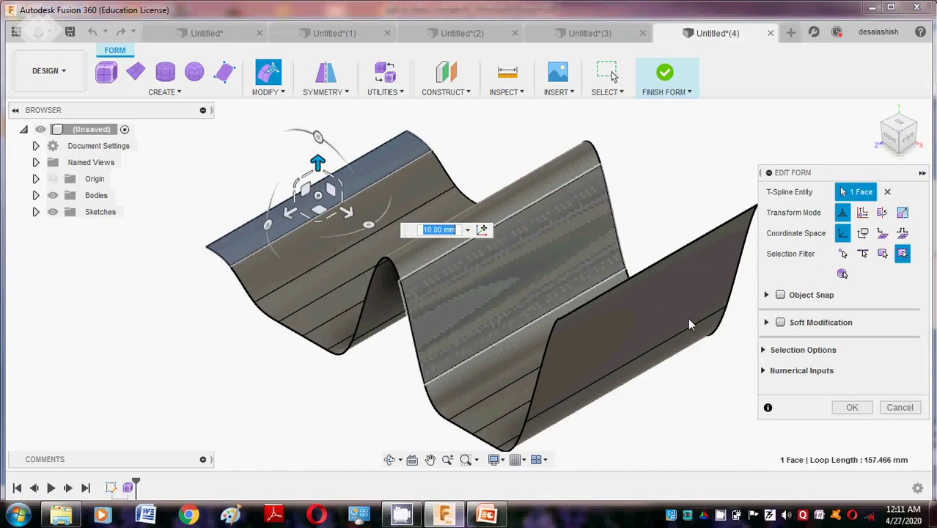
{"action": "left_click", "coordinate": [854, 407]}
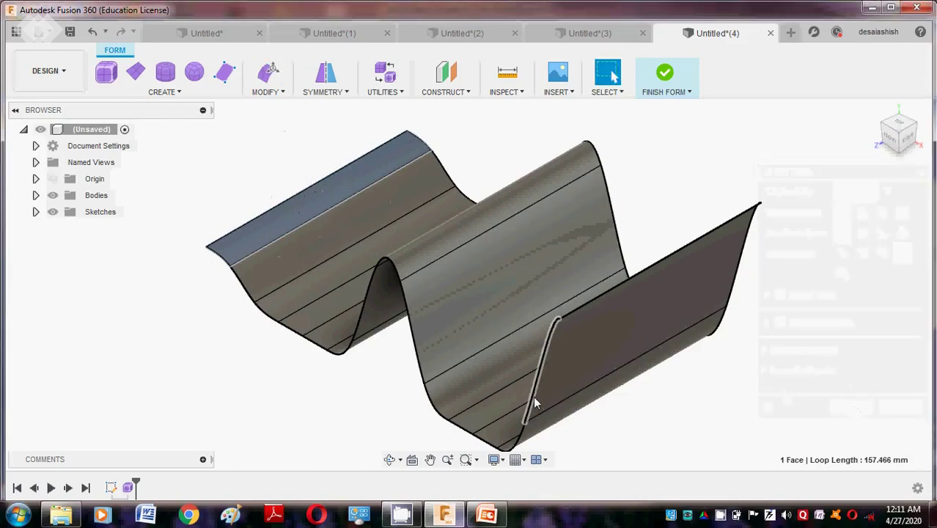
{"action": "scroll", "coordinate": [535, 402], "scroll_direction": "down", "scroll_amount": 1}
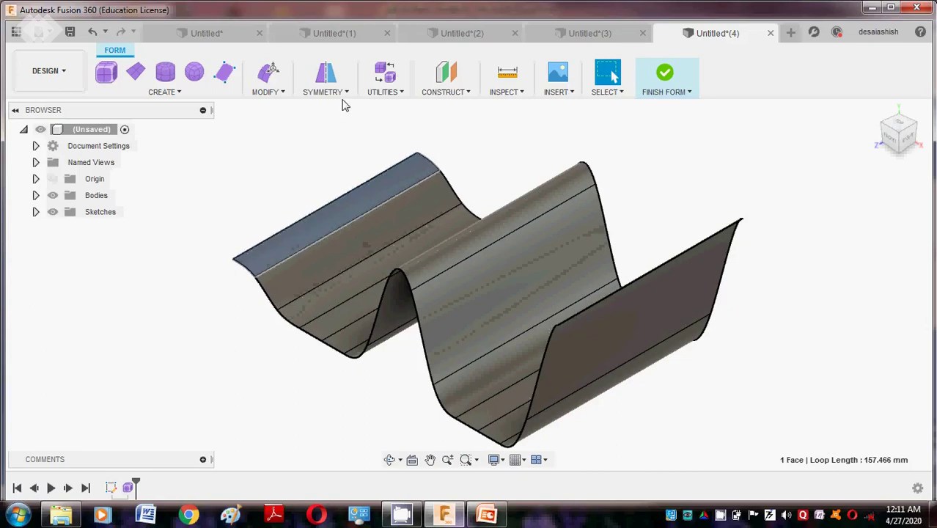
Step: In a new design, start a form and draw a center box at the origin on the ground plane, about 142 by 169 mm and 71 mm high
{"action": "left_click", "coordinate": [791, 33]}
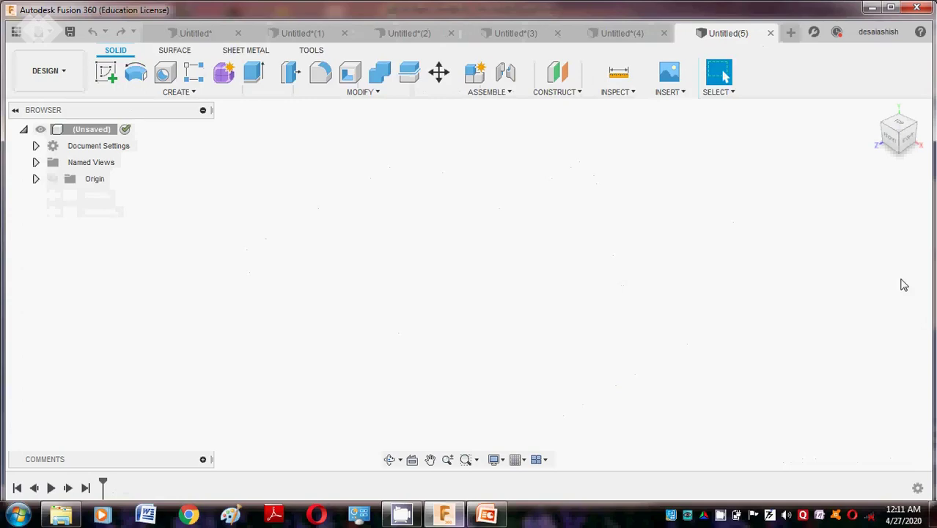
{"action": "left_click", "coordinate": [223, 76]}
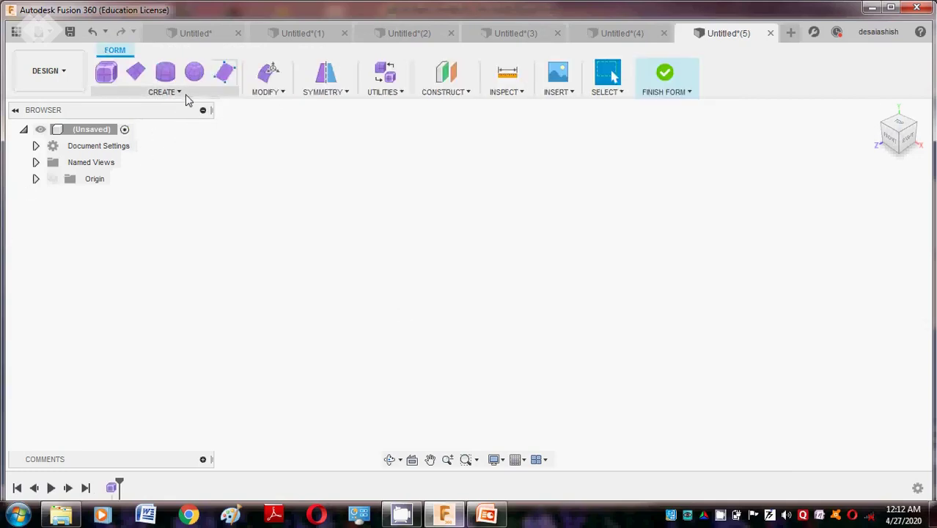
{"action": "left_click", "coordinate": [182, 94]}
{"action": "left_click", "coordinate": [165, 127]}
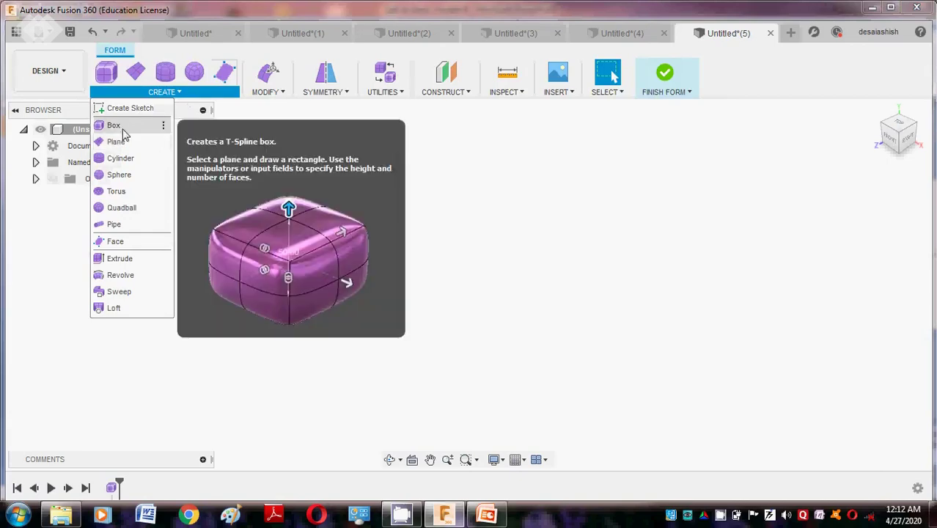
{"action": "left_click", "coordinate": [115, 125]}
{"action": "left_click", "coordinate": [480, 309]}
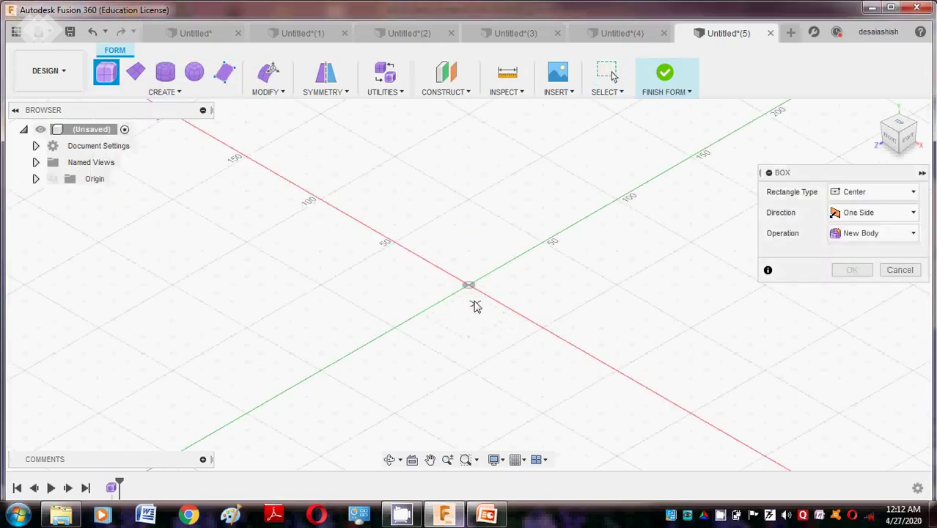
{"action": "left_click", "coordinate": [468, 285]}
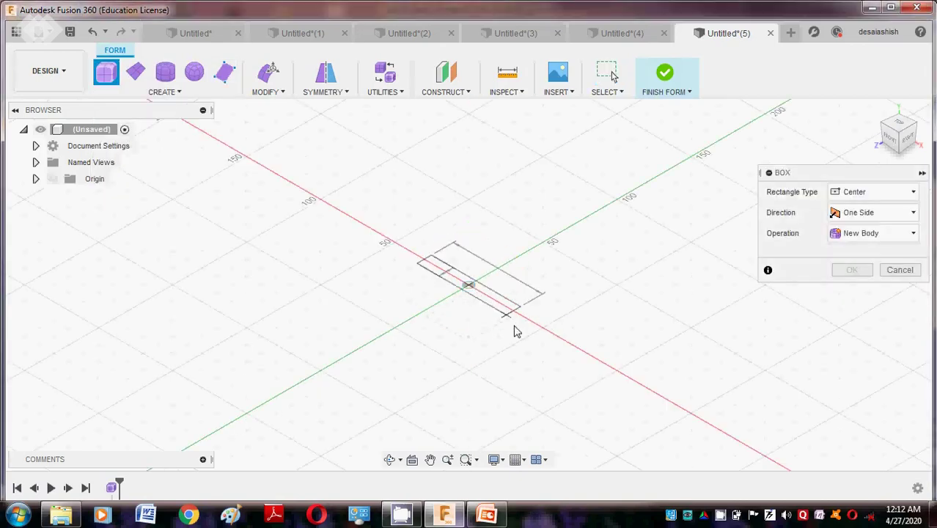
{"action": "left_click", "coordinate": [449, 421]}
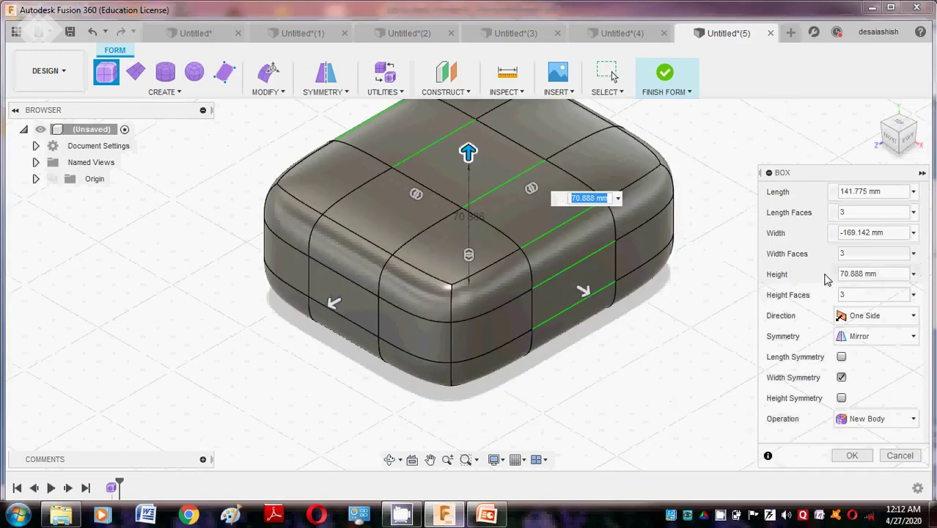
Step: Set the box's length, width and height faces to 2 each, turn off width symmetry and create it
{"action": "left_click", "coordinate": [865, 212]}
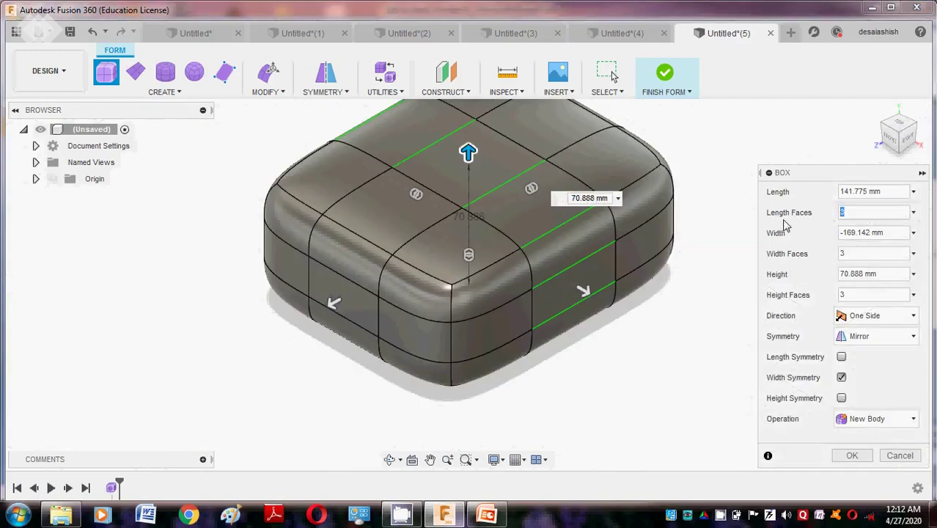
{"action": "left_click", "coordinate": [833, 253]}
{"action": "type", "text": "2"}
{"action": "left_click", "coordinate": [834, 296]}
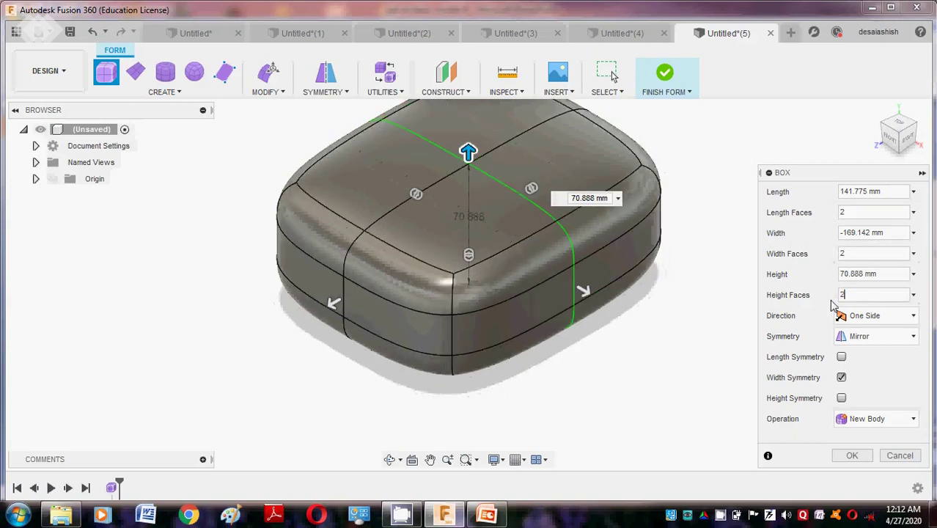
{"action": "type", "text": "2"}
{"action": "left_click", "coordinate": [841, 377]}
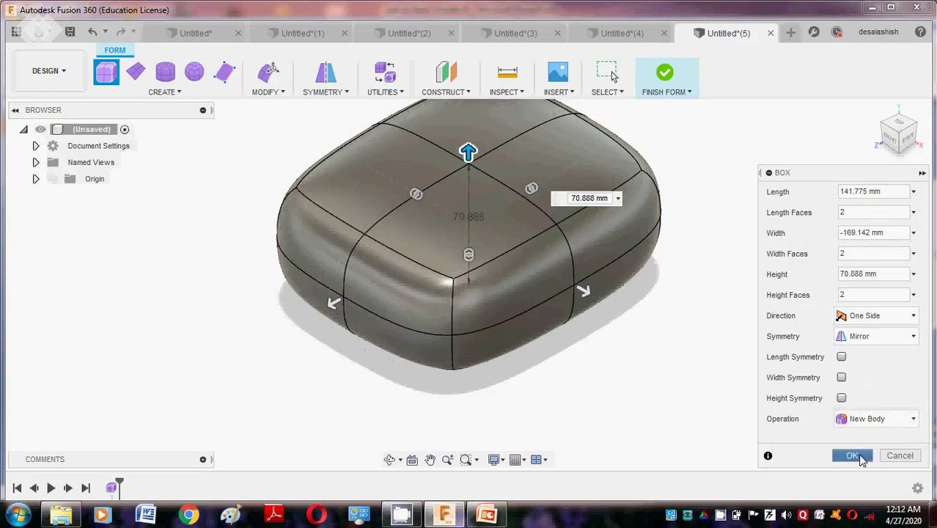
{"action": "left_click", "coordinate": [853, 455]}
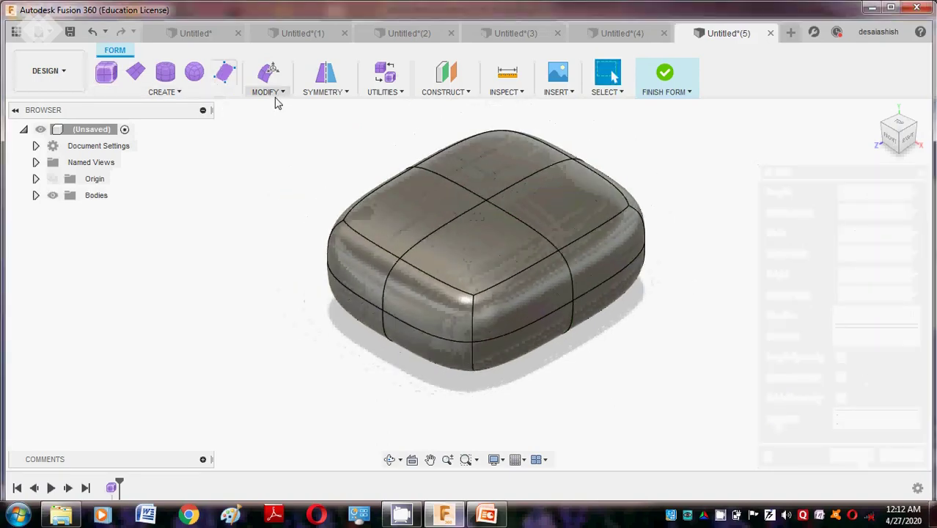
Step: Lower the two front faces on top of the box by 40 mm with Edit Form
{"action": "left_click", "coordinate": [268, 77]}
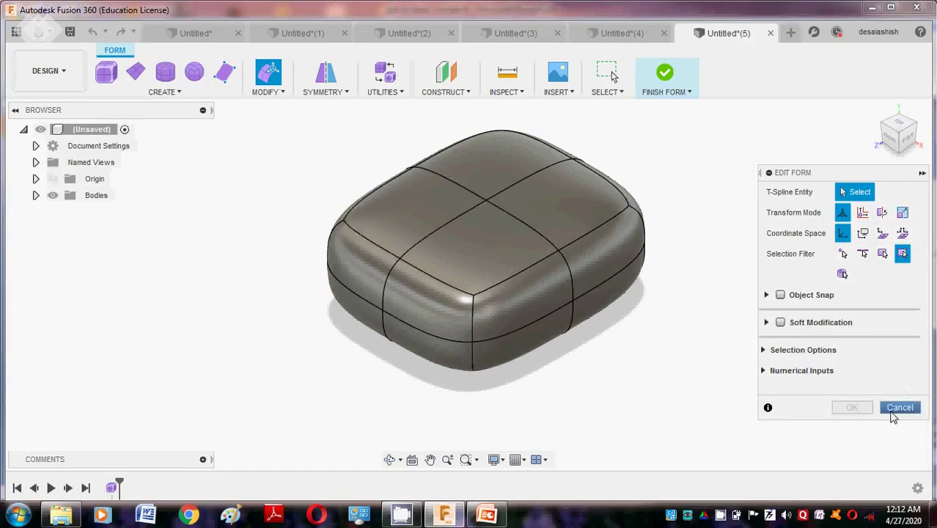
{"action": "left_click", "coordinate": [465, 245]}
{"action": "left_click", "coordinate": [445, 219], "text": "shift"}
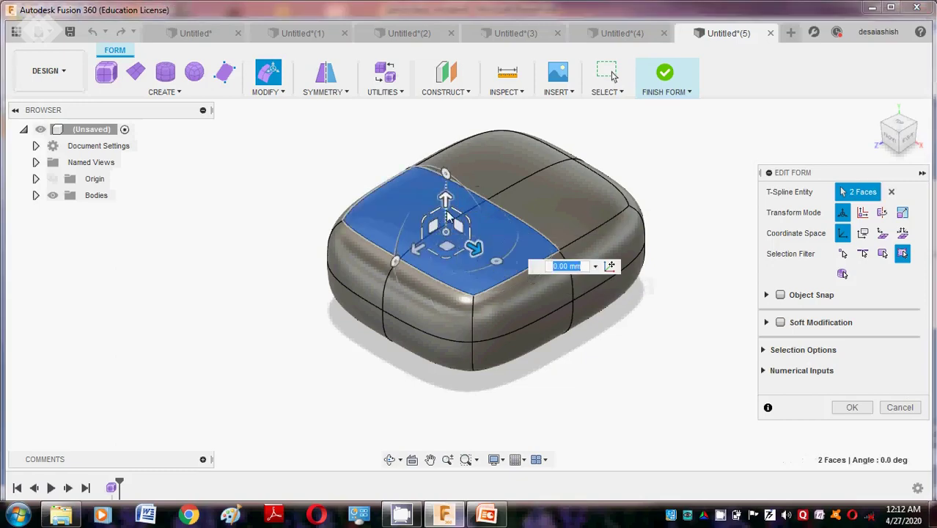
{"action": "left_click_drag", "start_coordinate": [445, 202], "coordinate": [452, 254]}
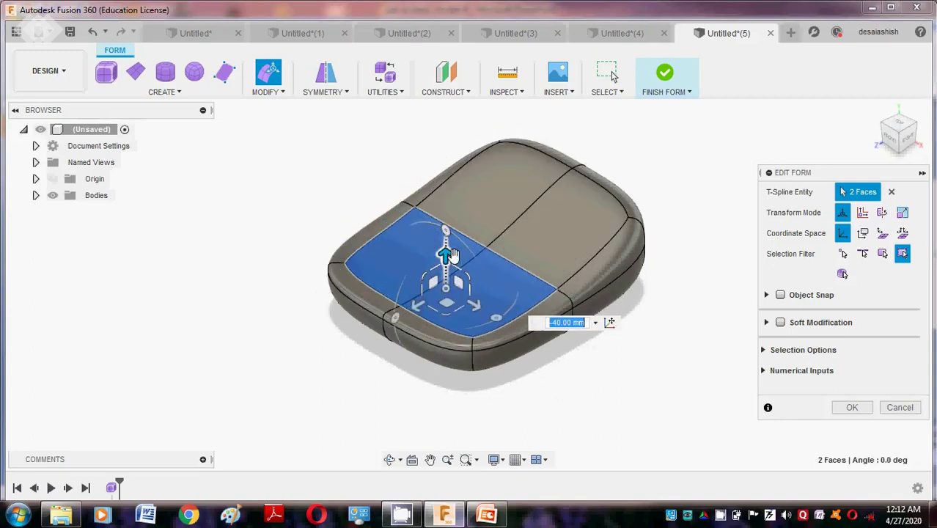
{"action": "left_click", "coordinate": [849, 411]}
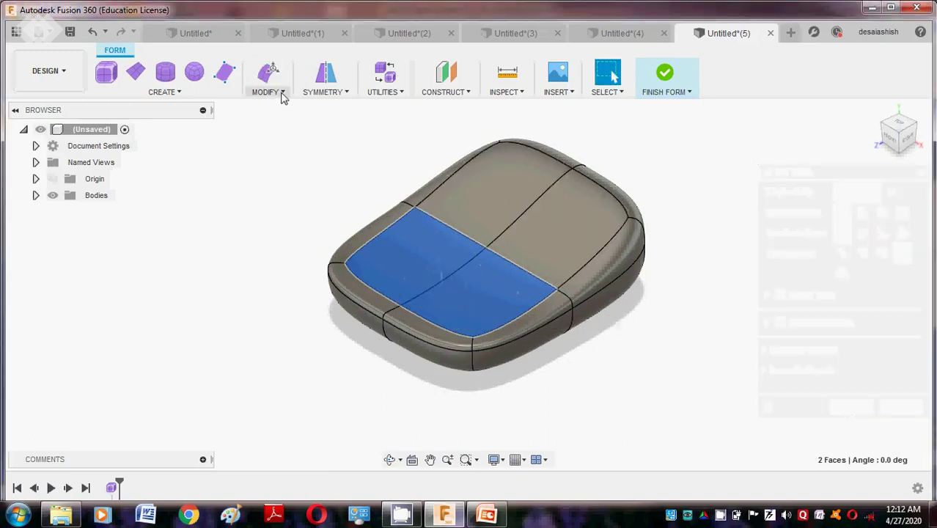
Step: Raise the two rear faces on top of the box by 50 mm with Edit Form
{"action": "left_click", "coordinate": [268, 73]}
{"action": "left_click", "coordinate": [509, 171]}
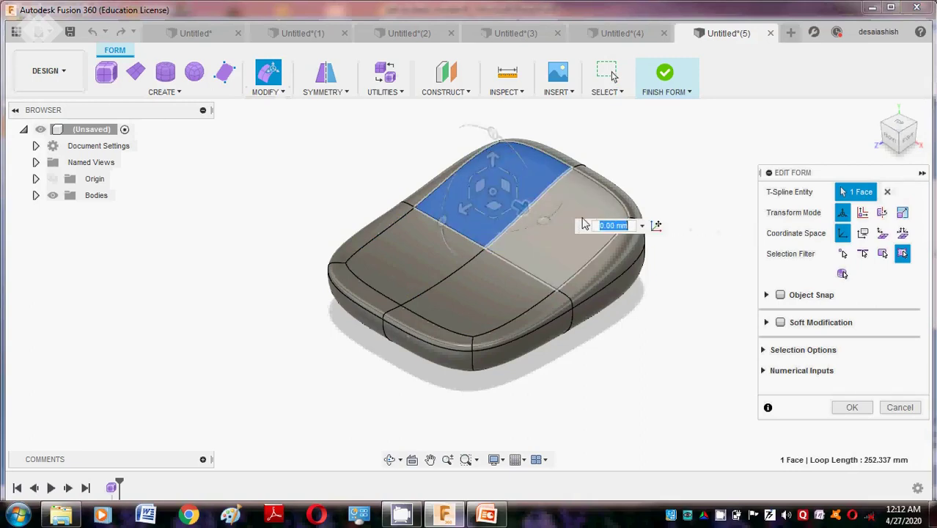
{"action": "left_click", "coordinate": [556, 224], "text": "shift"}
{"action": "left_click_drag", "start_coordinate": [525, 179], "coordinate": [525, 109]}
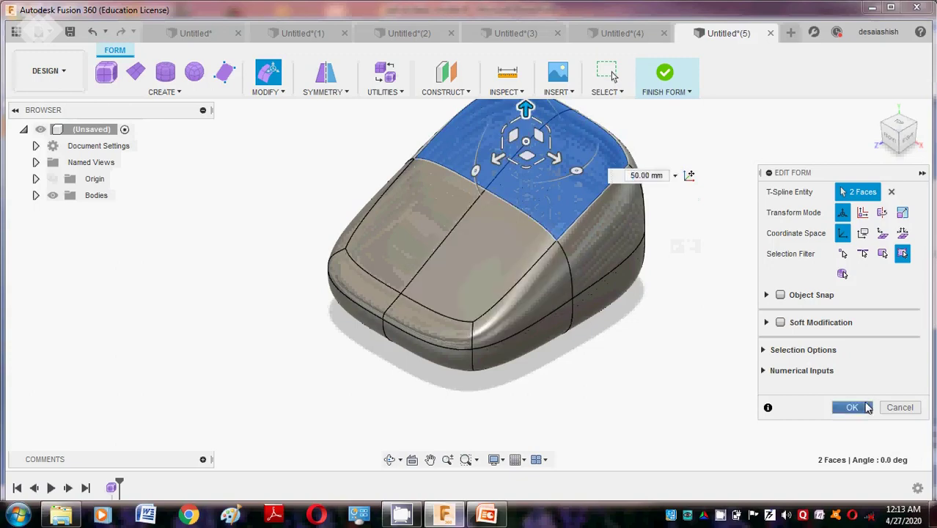
{"action": "left_click", "coordinate": [850, 408]}
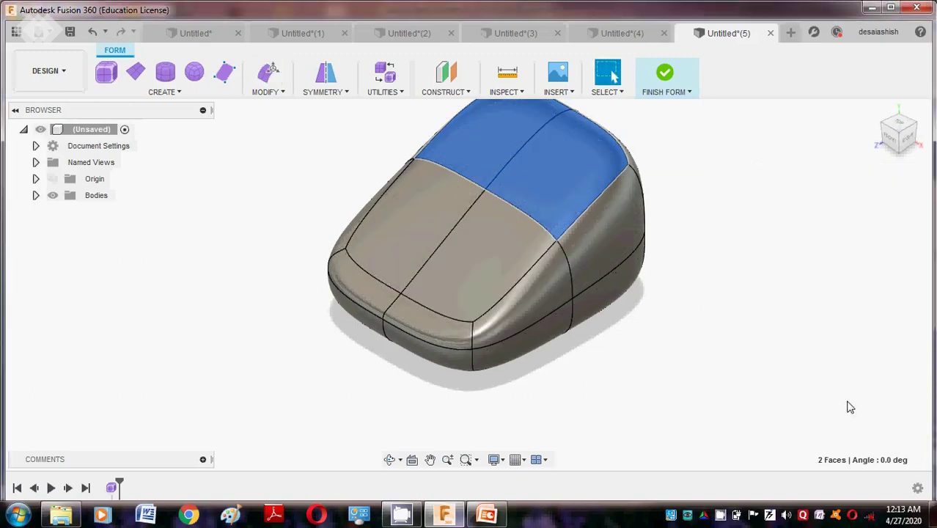
{"action": "left_click", "coordinate": [415, 336], "text": "shift"}
{"action": "left_click", "coordinate": [374, 314], "text": "shift"}
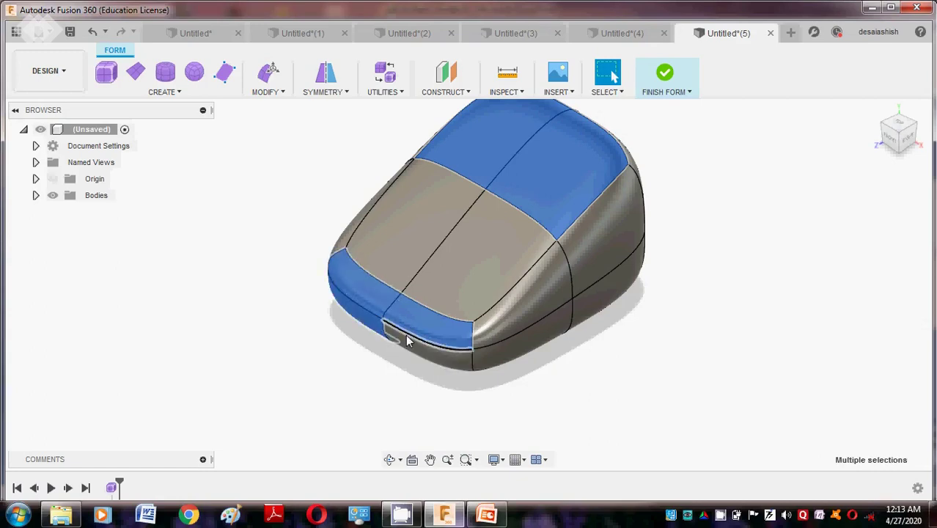
{"action": "left_click", "coordinate": [449, 349], "text": "shift"}
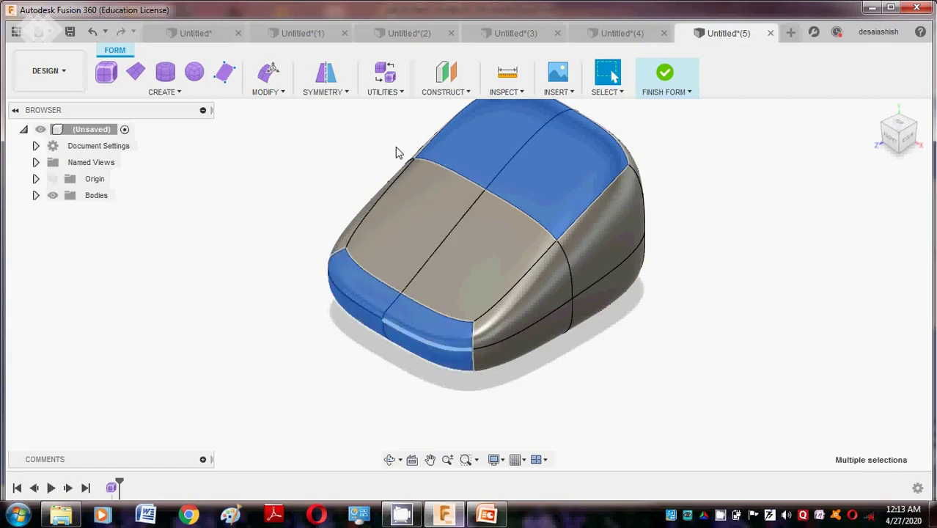
{"action": "left_click", "coordinate": [268, 71]}
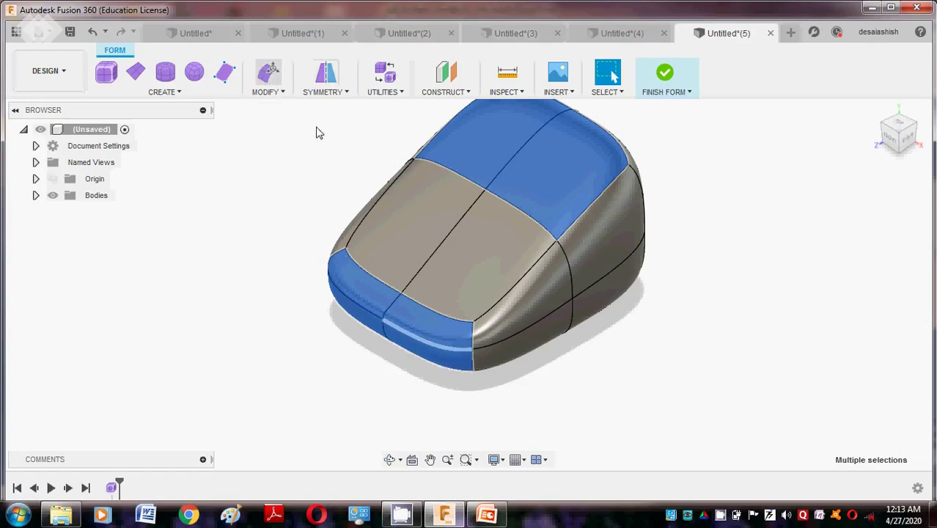
{"action": "left_click", "coordinate": [416, 320]}
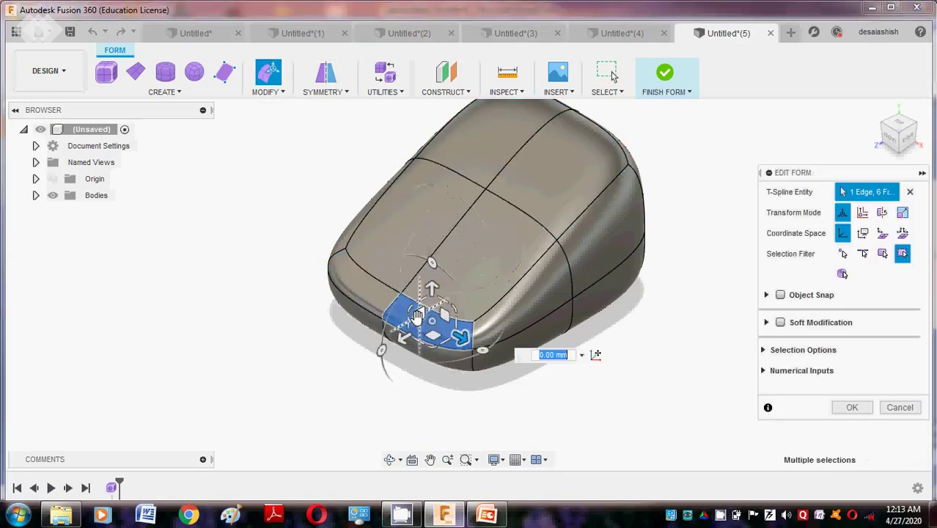
{"action": "key", "text": "Escape"}
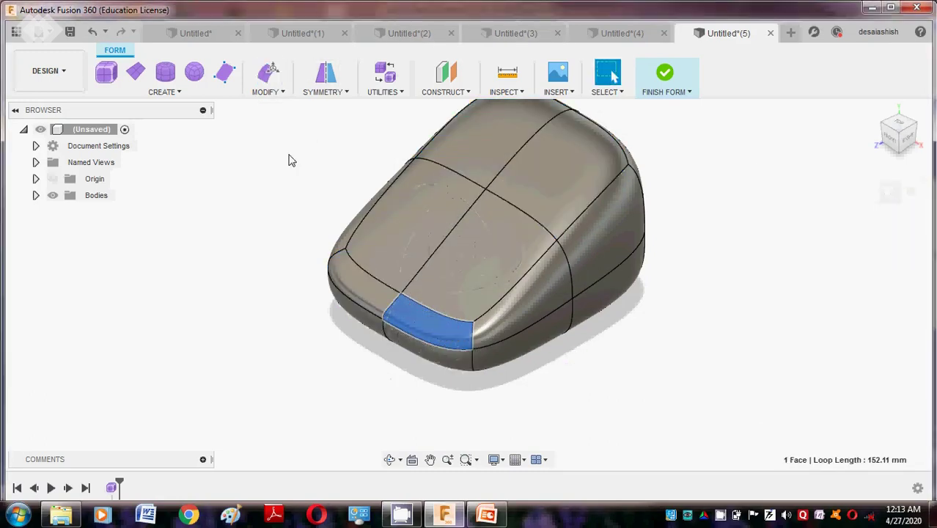
Step: Use Edit Form to pull the body's four front end faces 40 mm outward toward the positive Z side
{"action": "left_click", "coordinate": [268, 72]}
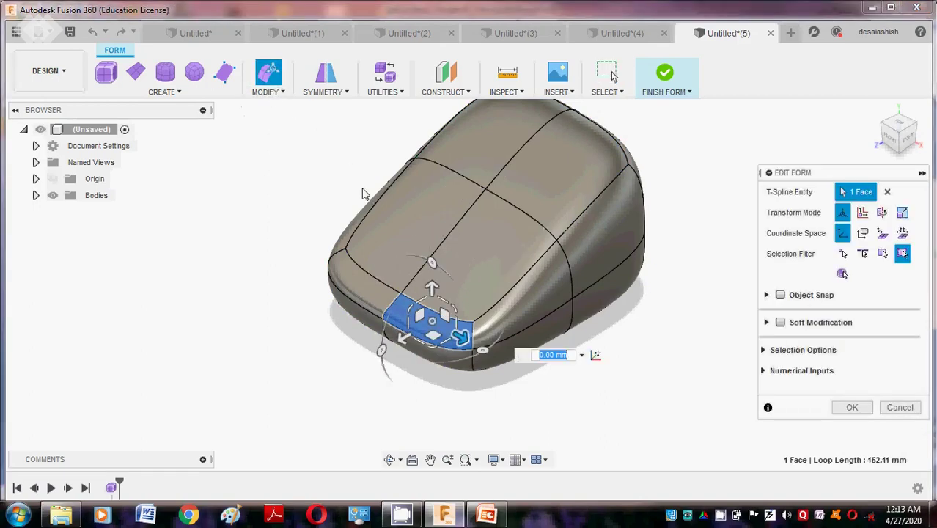
{"action": "left_click", "coordinate": [358, 294], "text": "shift"}
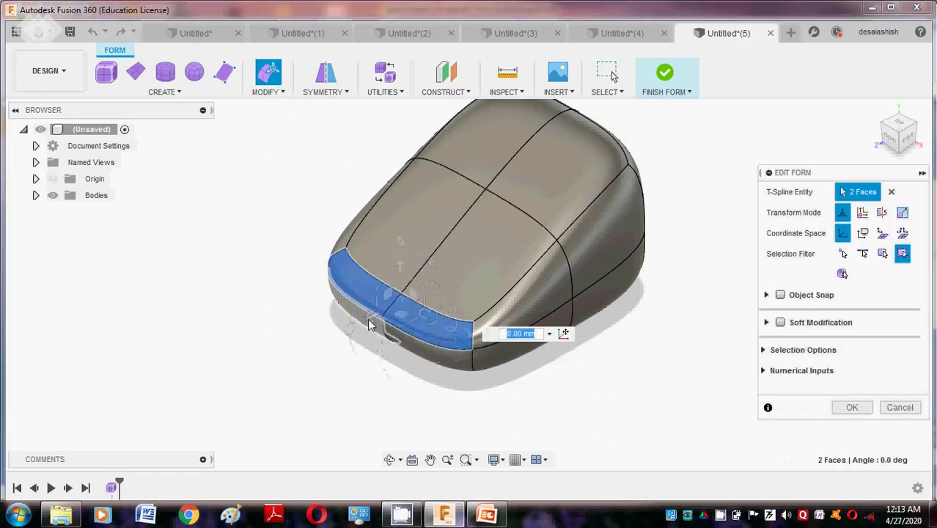
{"action": "left_click", "coordinate": [393, 336], "text": "shift"}
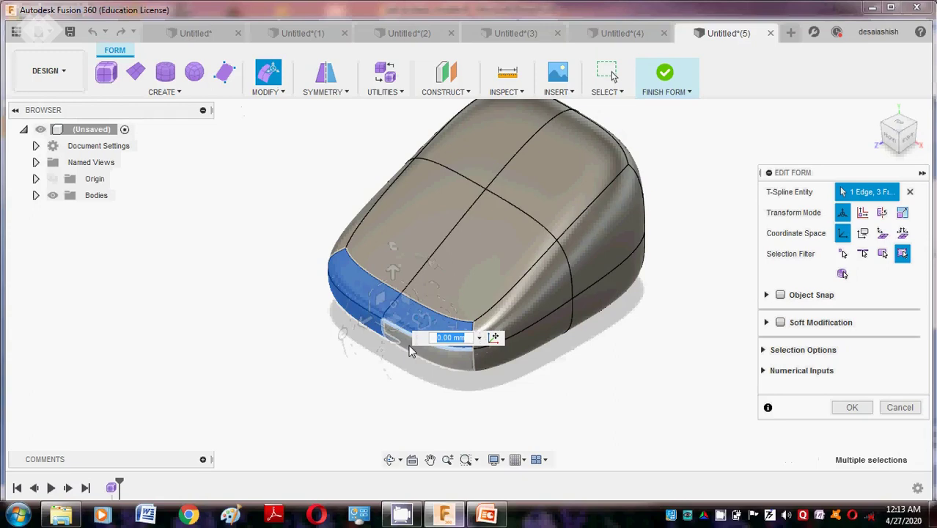
{"action": "left_click", "coordinate": [412, 350], "text": "shift"}
{"action": "left_click_drag", "start_coordinate": [374, 338], "coordinate": [342, 397]}
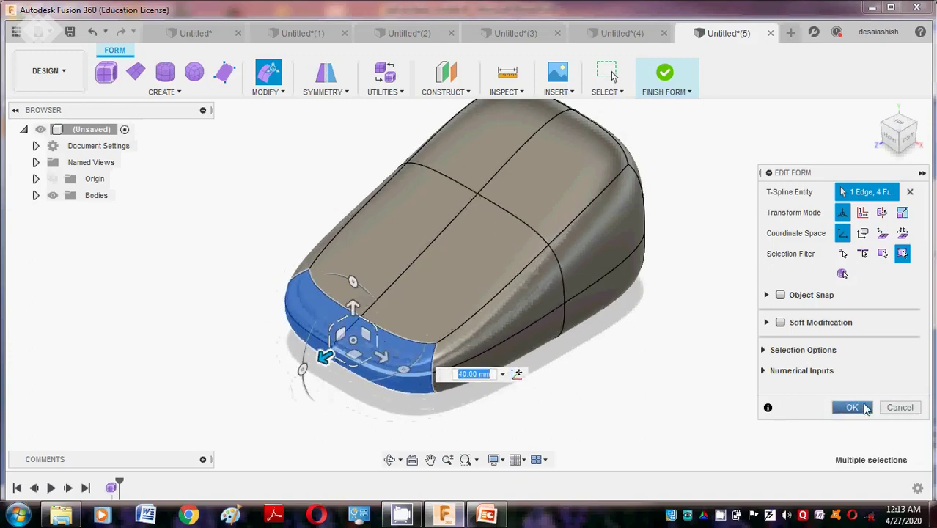
{"action": "left_click", "coordinate": [851, 407]}
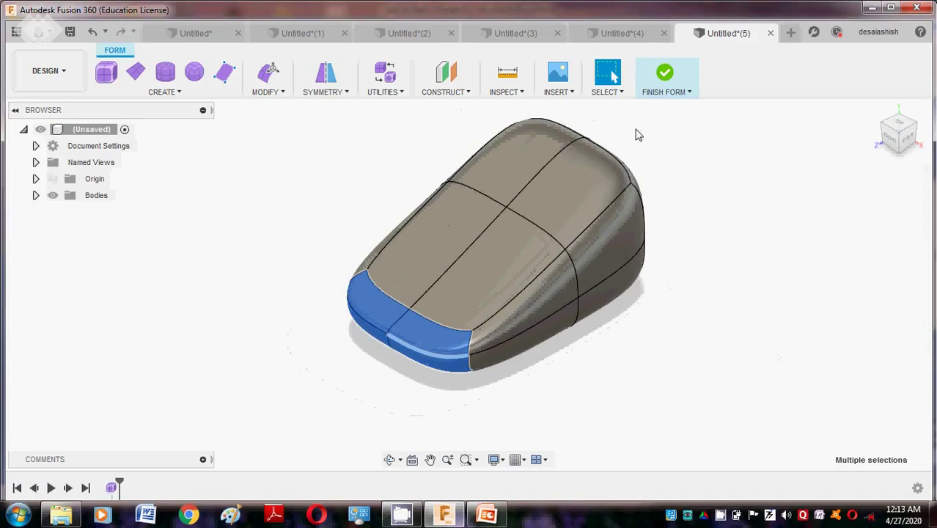
Step: Finish the form and create a construction plane offset 70 mm above the XZ plane
{"action": "left_click", "coordinate": [664, 81]}
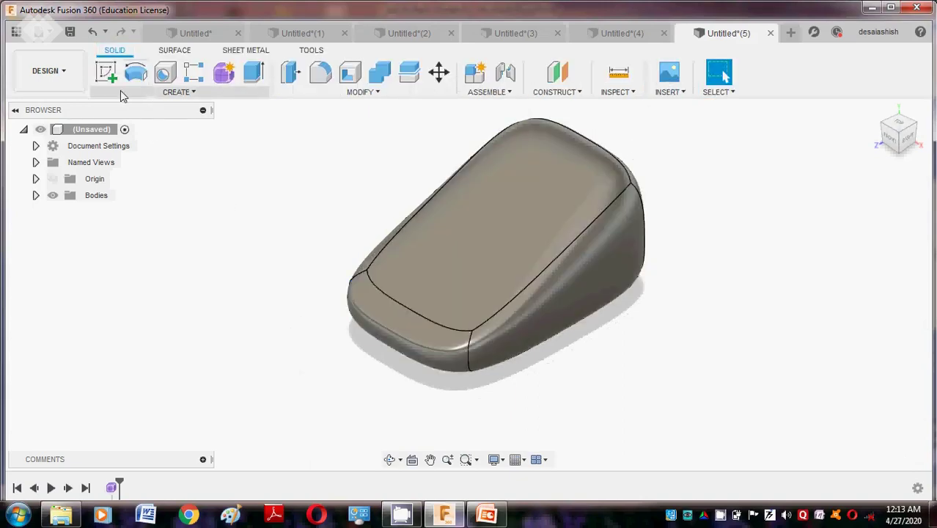
{"action": "left_click", "coordinate": [106, 71]}
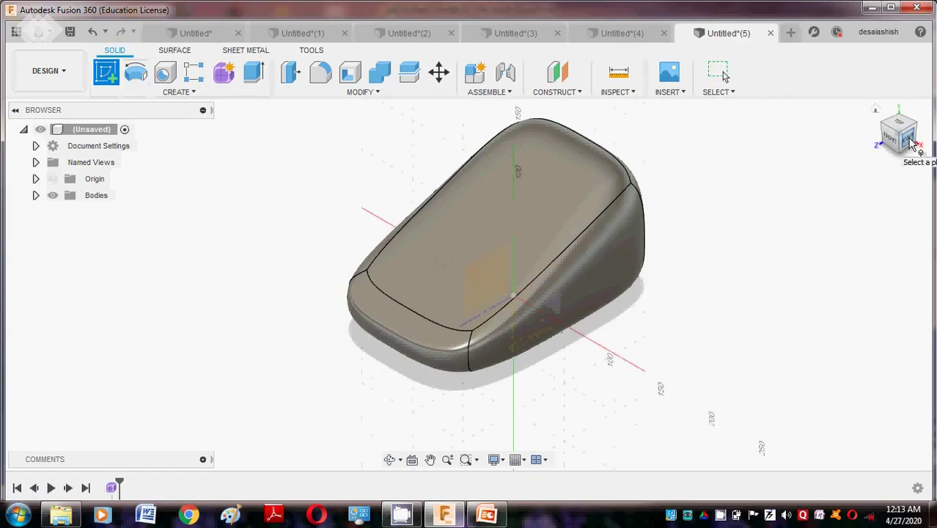
{"action": "left_click", "coordinate": [557, 92]}
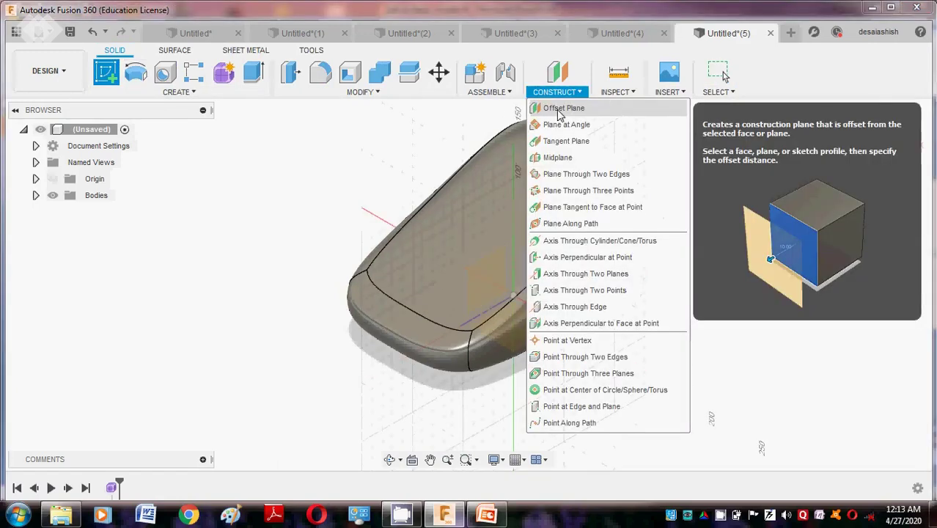
{"action": "left_click", "coordinate": [558, 110]}
{"action": "left_click", "coordinate": [535, 337]}
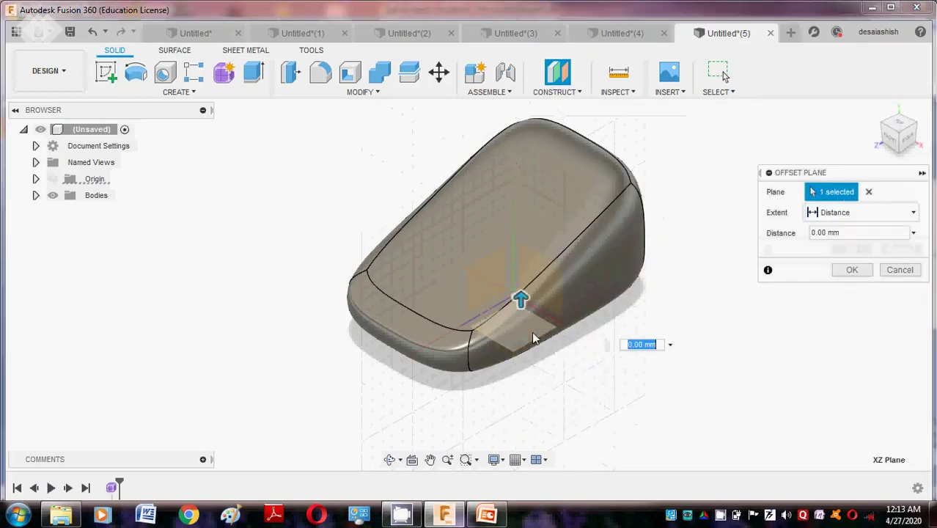
{"action": "left_click_drag", "start_coordinate": [520, 296], "coordinate": [513, 218]}
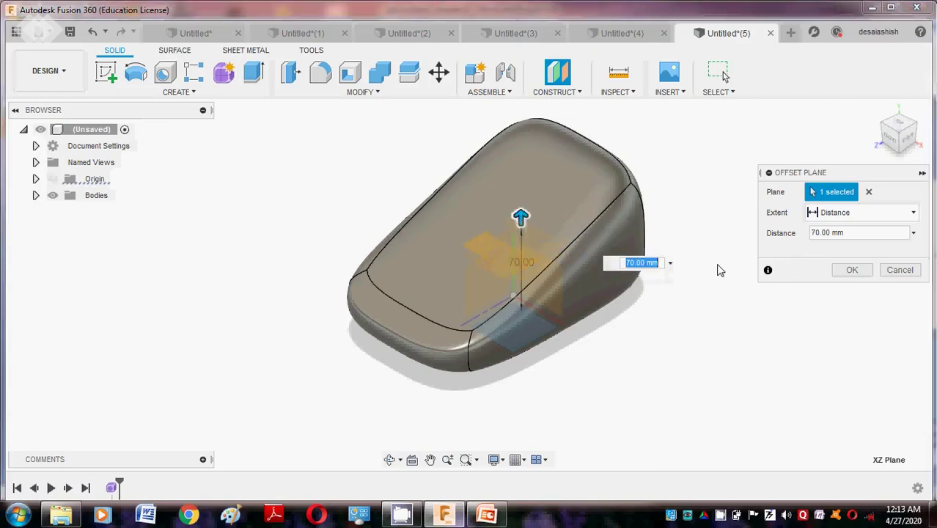
{"action": "left_click", "coordinate": [849, 270]}
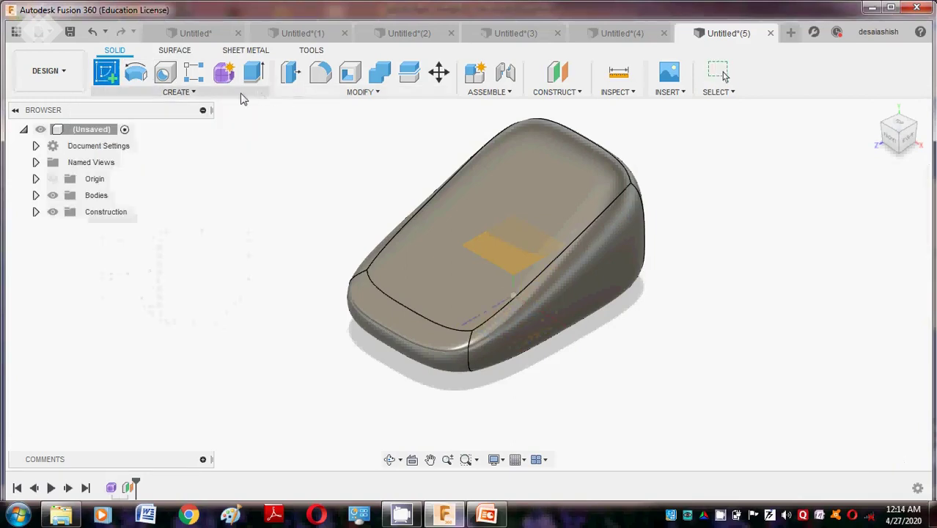
Step: Sketch a center rectangle on the offset plane above the front half of the body, 50 mm along its length and 20 mm wide
{"action": "left_click", "coordinate": [238, 94]}
{"action": "left_click", "coordinate": [498, 256]}
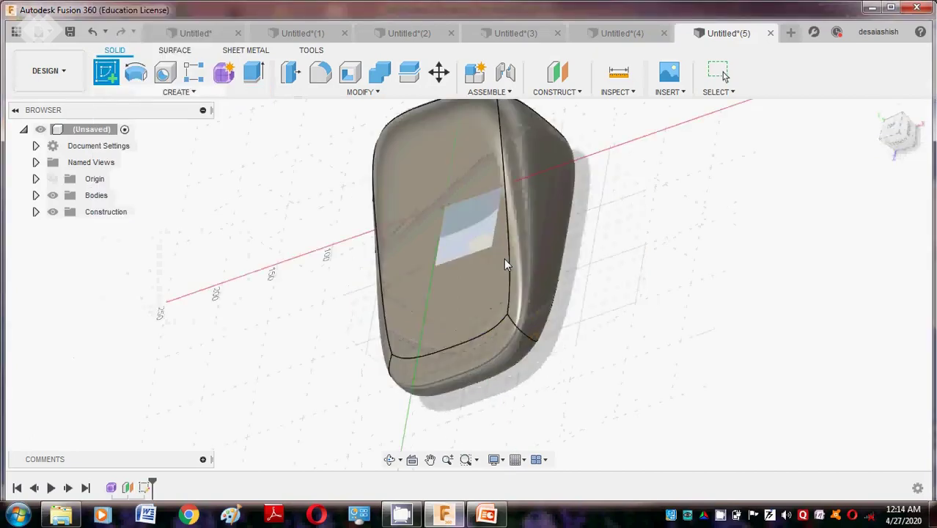
{"action": "left_click", "coordinate": [152, 93]}
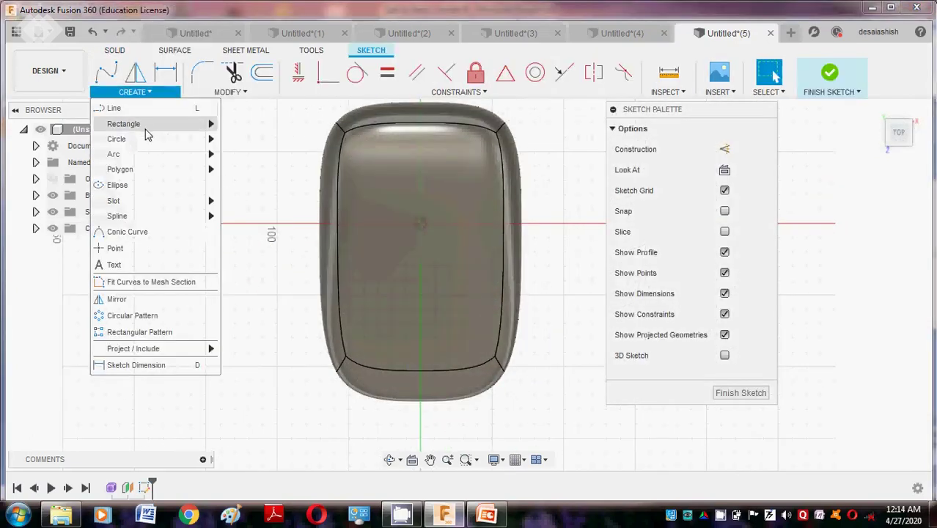
{"action": "mouse_move", "coordinate": [165, 124]}
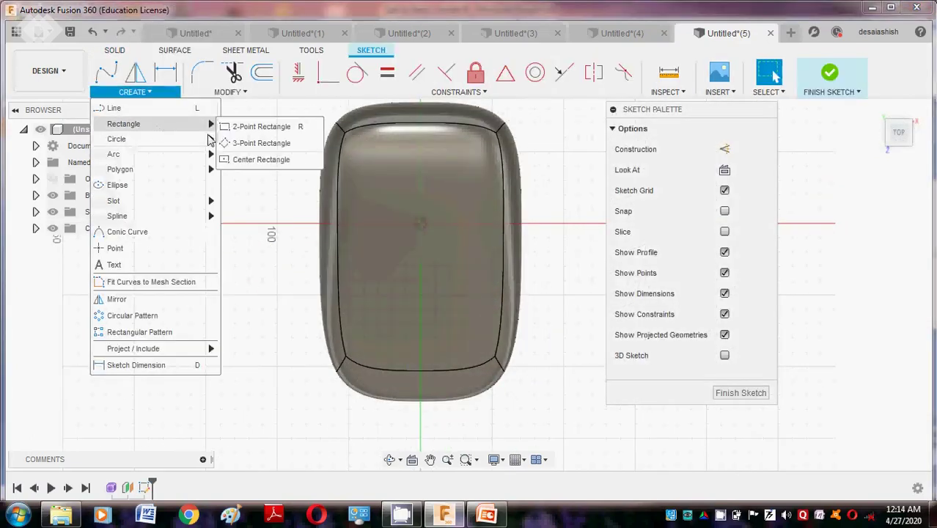
{"action": "left_click", "coordinate": [263, 158]}
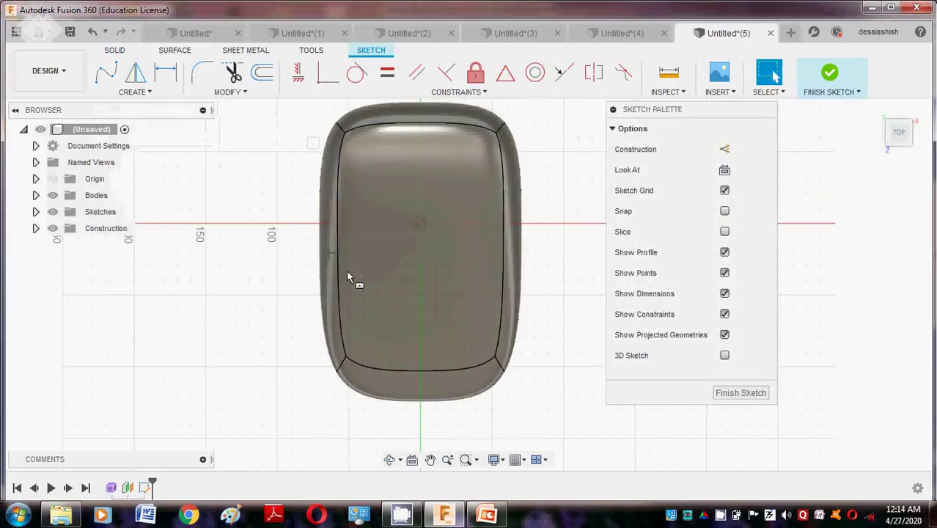
{"action": "left_click", "coordinate": [420, 312]}
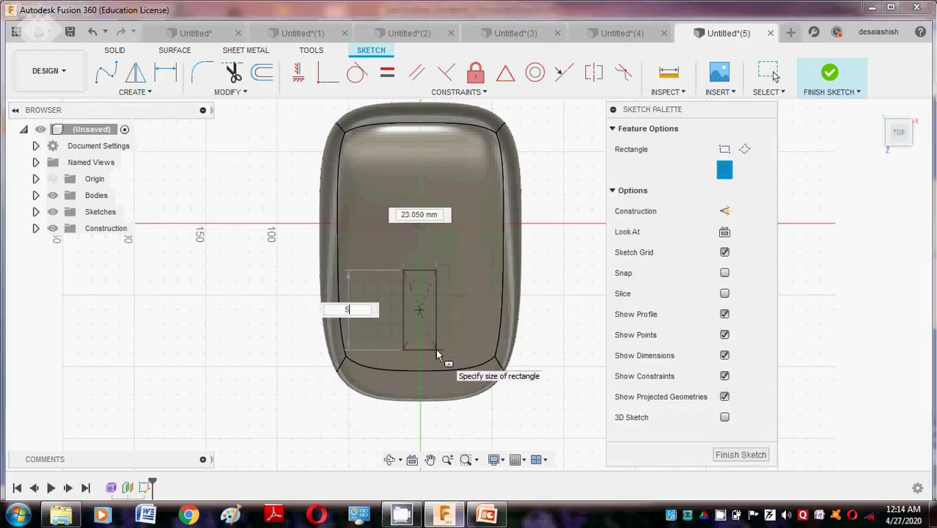
{"action": "key", "text": "Tab"}
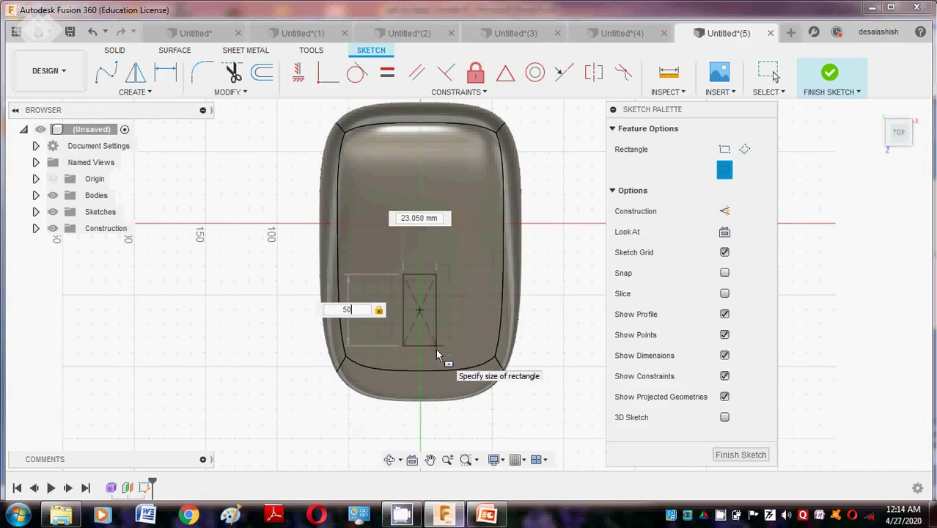
{"action": "key", "text": "Tab"}
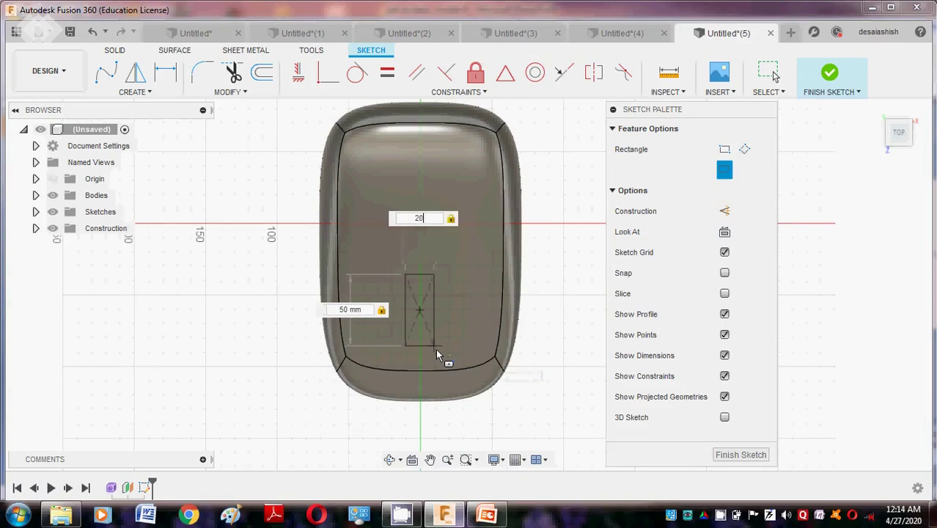
{"action": "key", "text": "Return"}
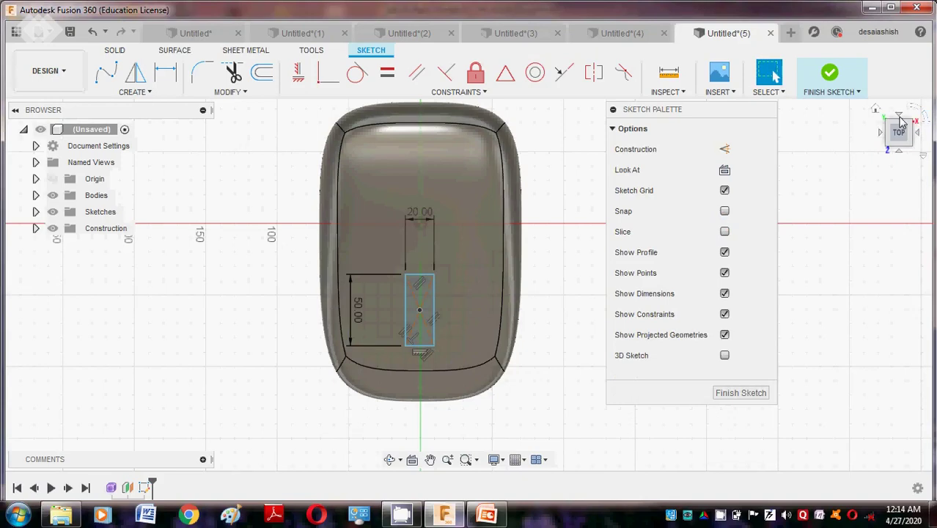
Step: Extrude the rectangle -50 mm as a cut to make a slot in the top of the body
{"action": "left_click", "coordinate": [876, 109]}
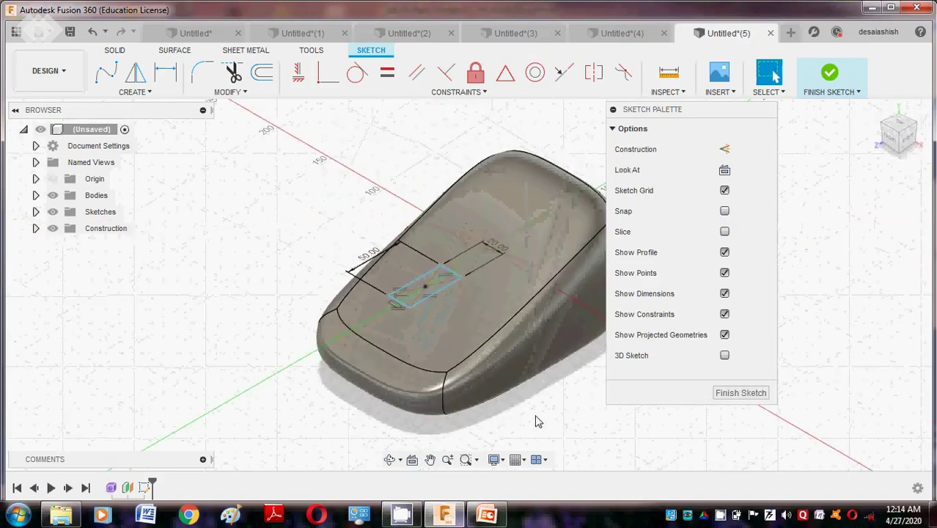
{"action": "key", "text": "e"}
{"action": "left_click", "coordinate": [426, 282]}
{"action": "mouse_move", "coordinate": [425, 271]}
{"action": "left_mouse_down"}
{"action": "mouse_move", "coordinate": [427, 381]}
{"action": "mouse_move", "coordinate": [427, 345]}
{"action": "left_mouse_up"}
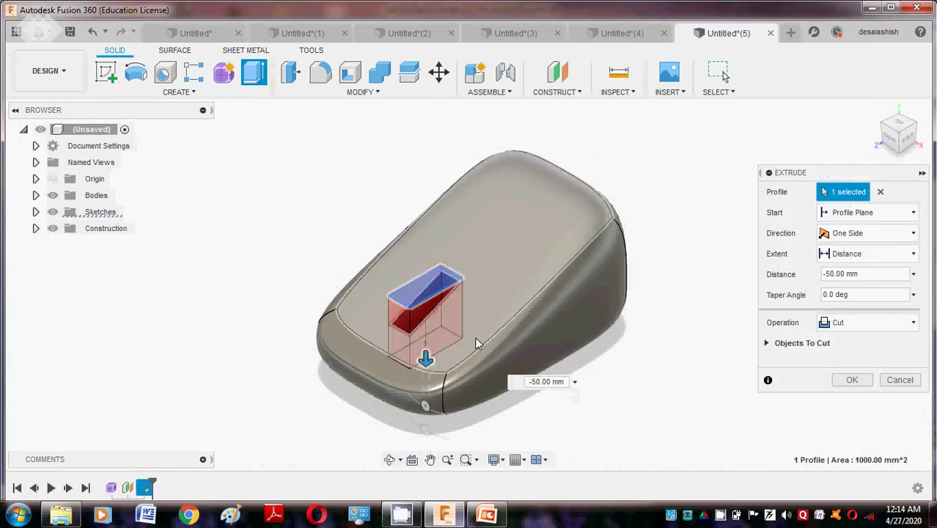
{"action": "left_click", "coordinate": [851, 380]}
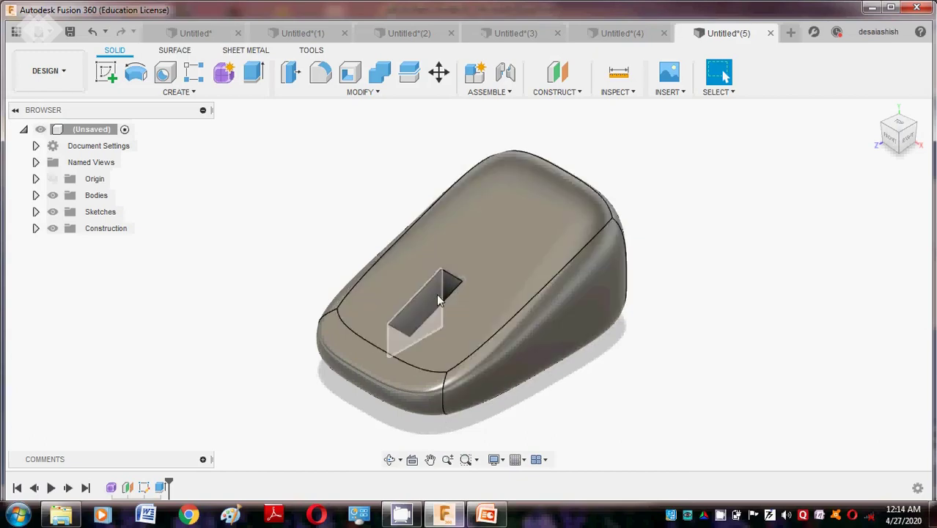
Step: Sketch a 50 mm diameter circle above and ahead of the body's front end on the side-view origin plane and finish the sketch
{"action": "left_click", "coordinate": [105, 71]}
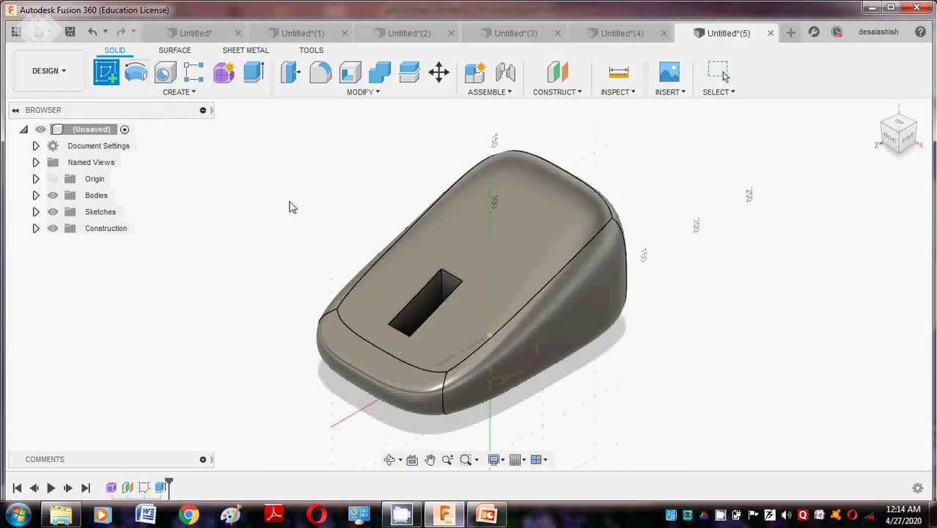
{"action": "left_click", "coordinate": [465, 313]}
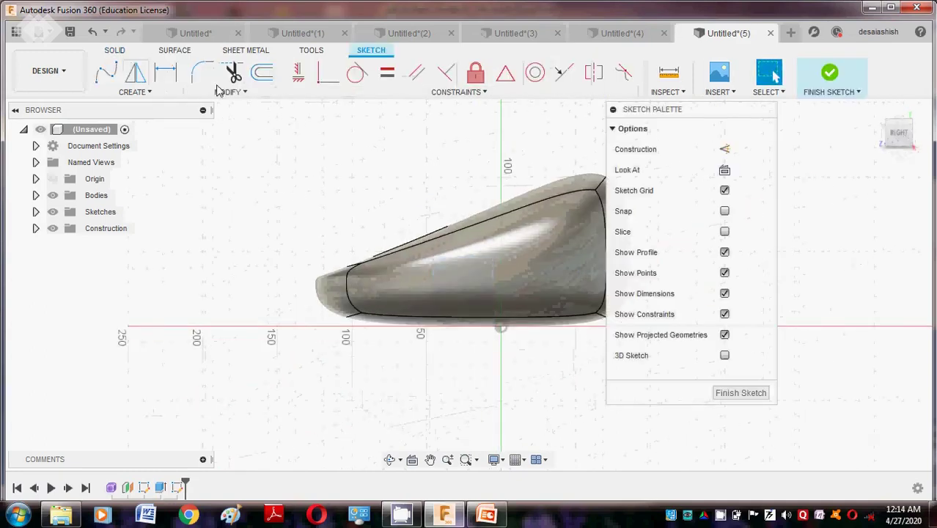
{"action": "left_click", "coordinate": [165, 94]}
{"action": "mouse_move", "coordinate": [158, 148]}
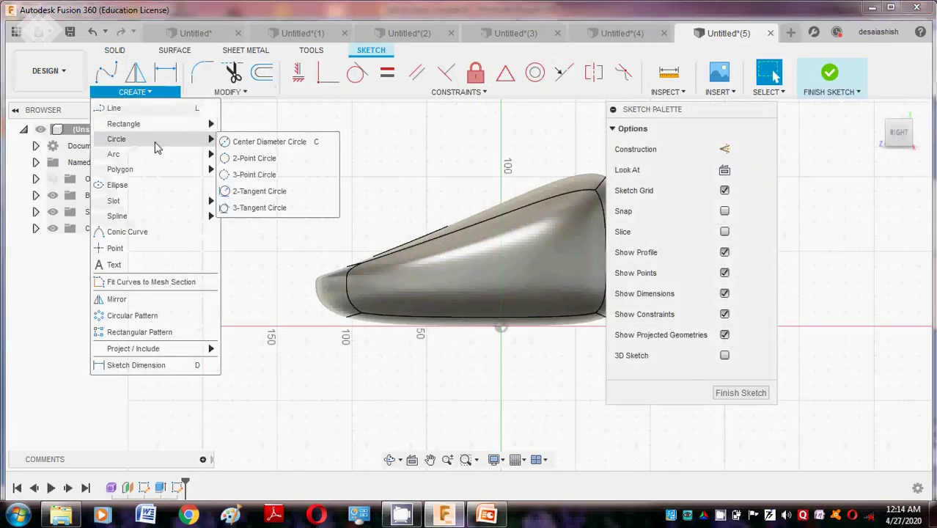
{"action": "left_click", "coordinate": [225, 142]}
{"action": "left_click", "coordinate": [277, 179]}
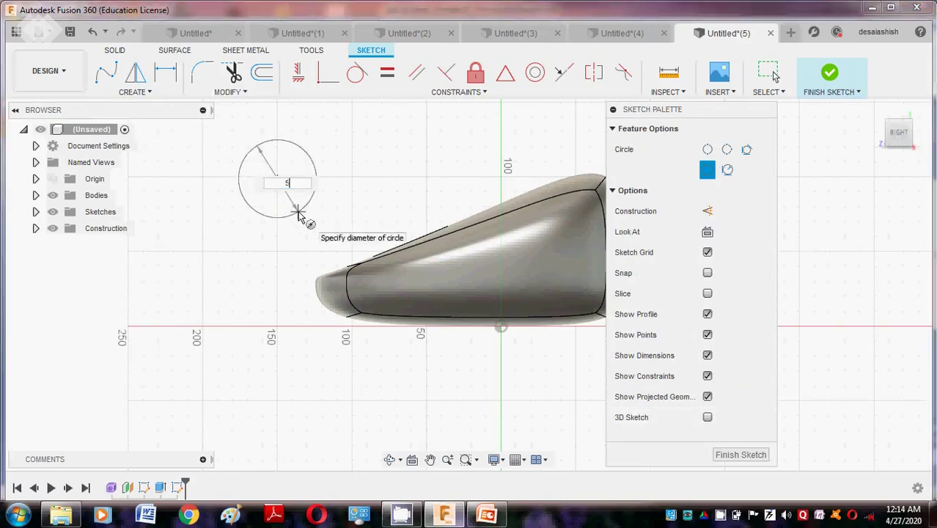
{"action": "type", "text": "50"}
{"action": "key", "text": "Return"}
{"action": "key", "text": "Escape"}
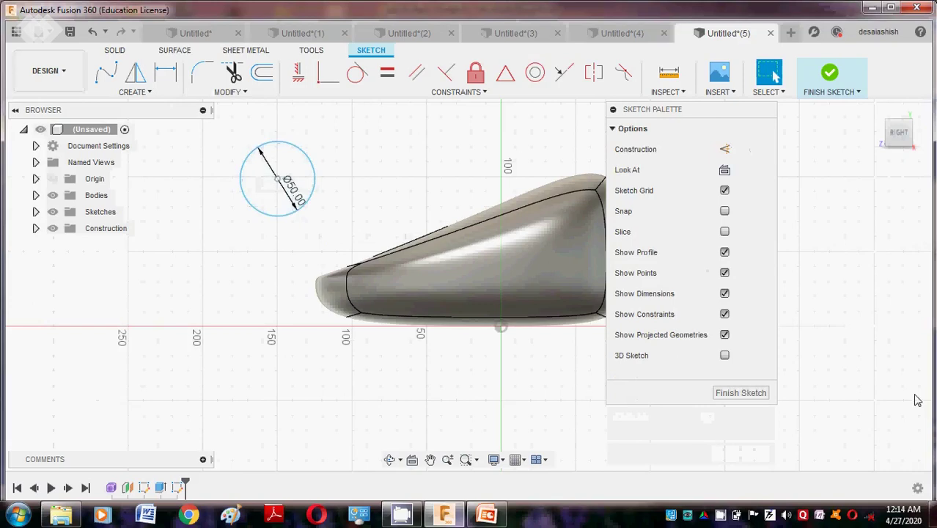
{"action": "left_click", "coordinate": [765, 393]}
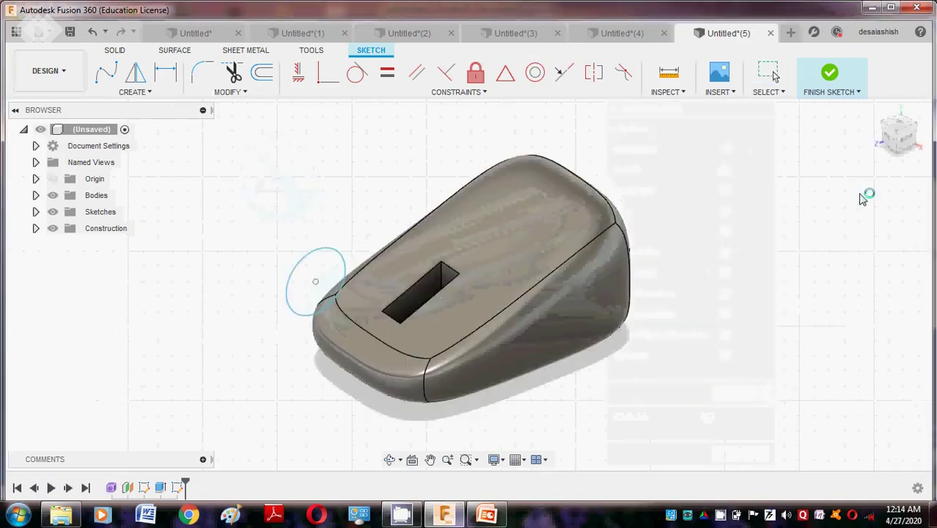
Step: Extrude the circle 20 mm as a new component to form the scroll wheel
{"action": "key", "text": "e"}
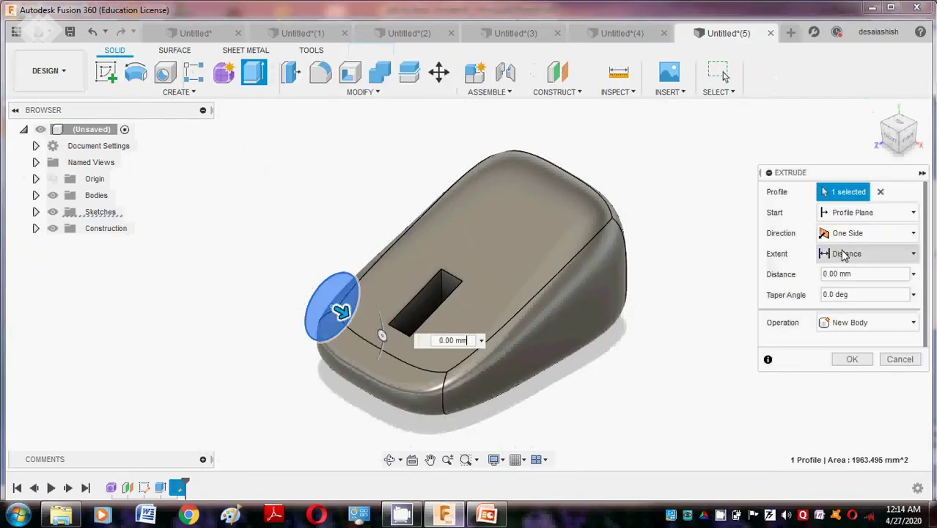
{"action": "left_click", "coordinate": [911, 325]}
{"action": "left_click", "coordinate": [851, 407]}
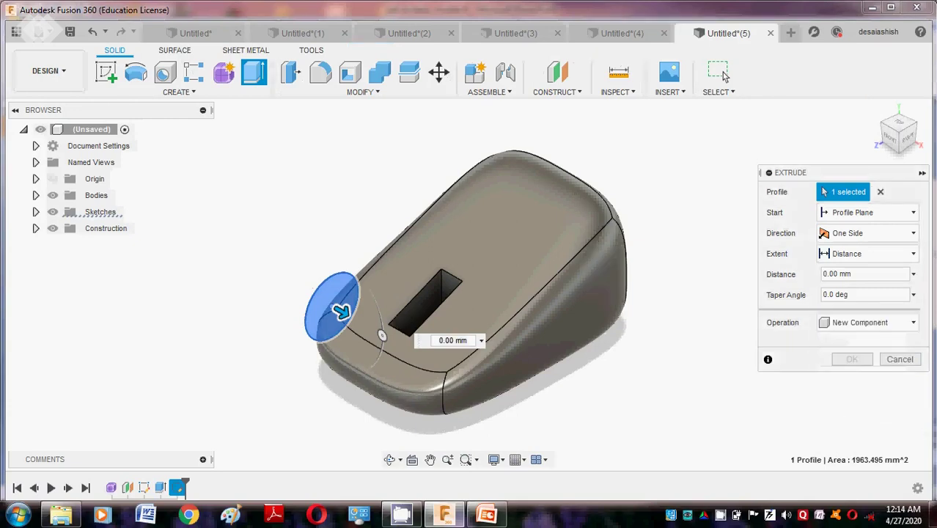
{"action": "left_click_drag", "start_coordinate": [341, 311], "coordinate": [362, 324]}
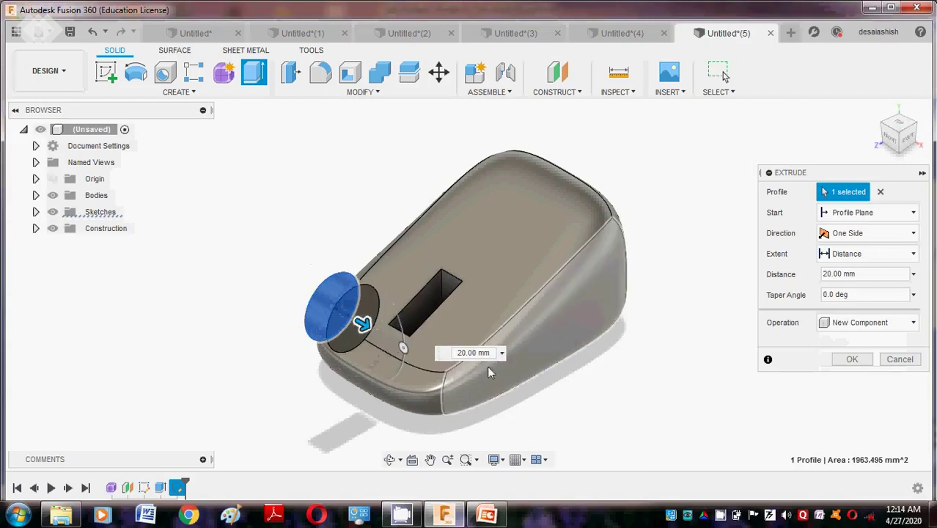
{"action": "left_click", "coordinate": [850, 358]}
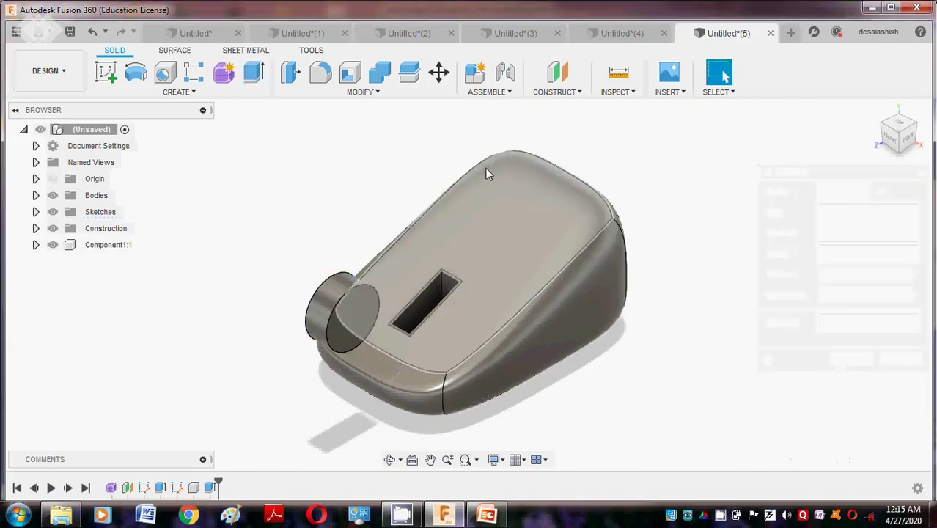
{"action": "left_click", "coordinate": [382, 94]}
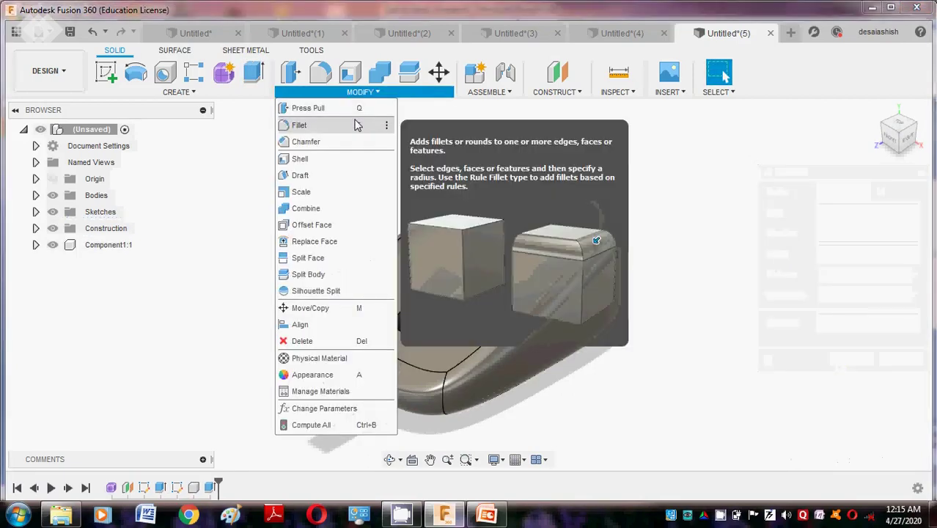
{"action": "left_click", "coordinate": [347, 129]}
{"action": "left_click", "coordinate": [355, 293]}
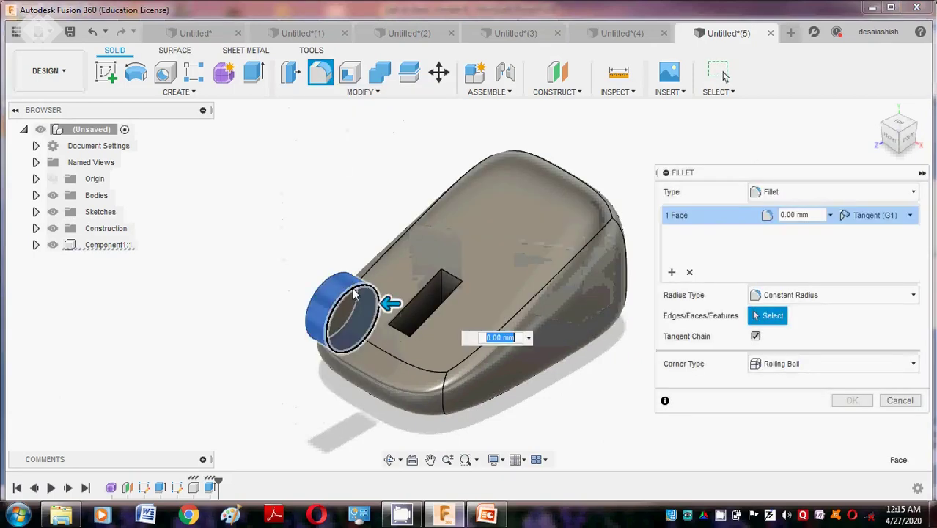
{"action": "left_click", "coordinate": [899, 401]}
Step: Fillet both circular edges of the wheel with a 12 mm radius
{"action": "left_click", "coordinate": [364, 93]}
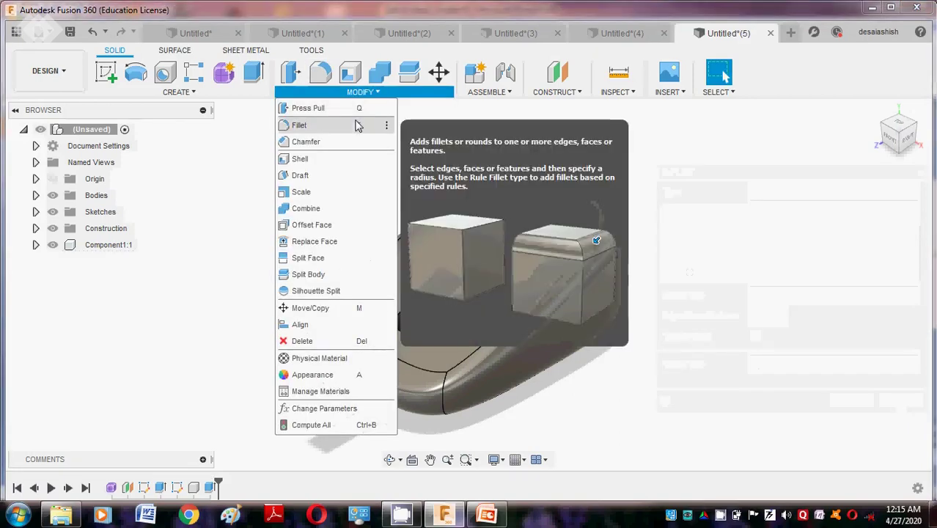
{"action": "left_click", "coordinate": [357, 125]}
{"action": "left_click", "coordinate": [351, 282]}
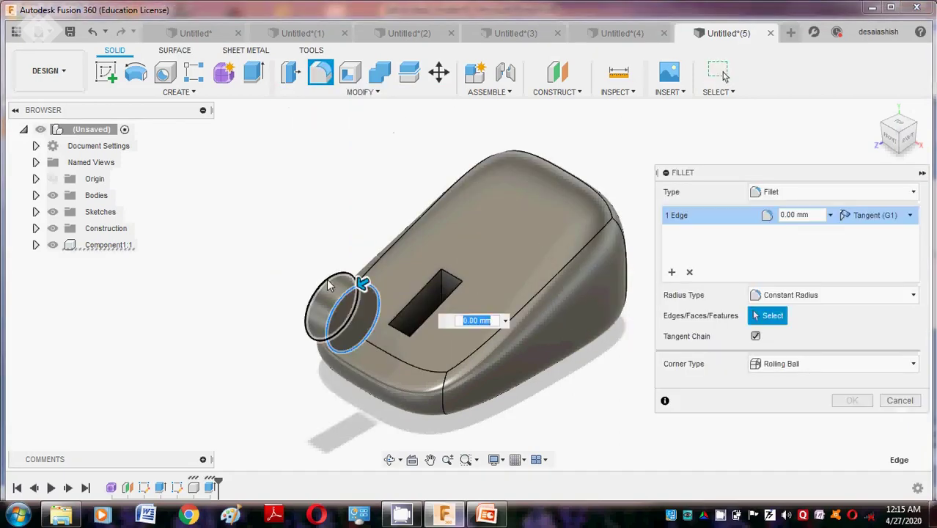
{"action": "left_click", "coordinate": [329, 286]}
{"action": "type", "text": "12"}
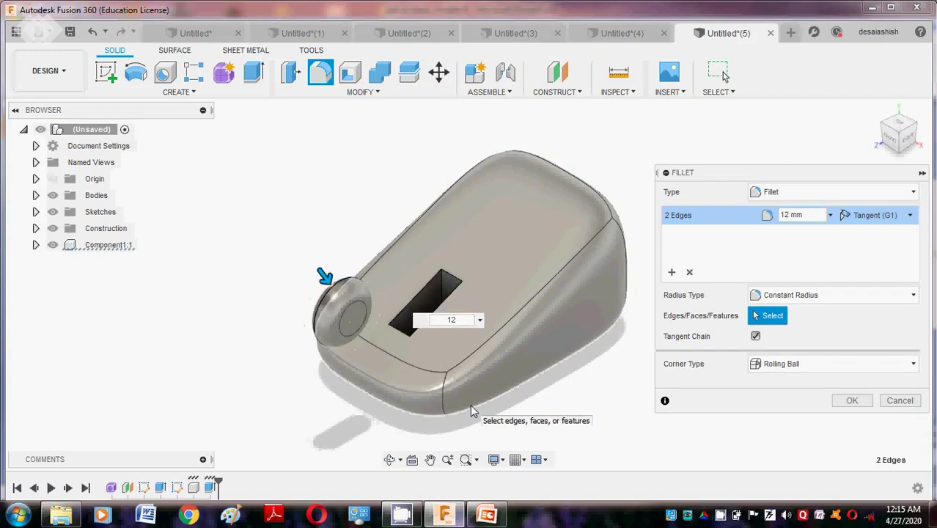
{"action": "left_click", "coordinate": [851, 401]}
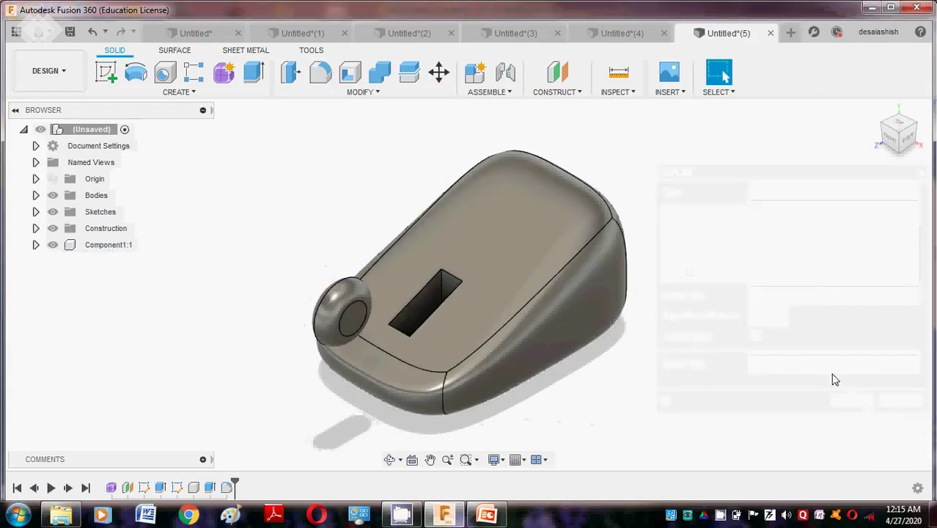
Step: Convert the mouse body into a new component using From Bodies
{"action": "left_click", "coordinate": [502, 93]}
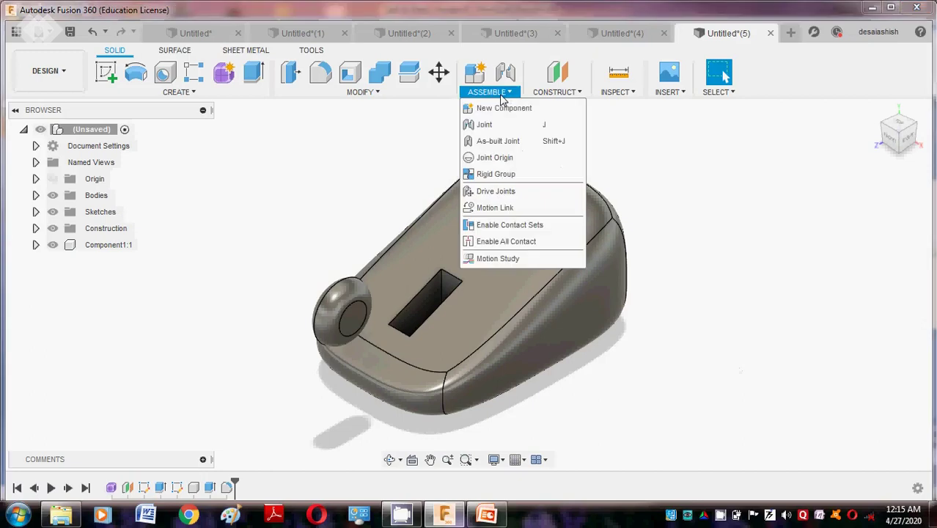
{"action": "left_click", "coordinate": [502, 110]}
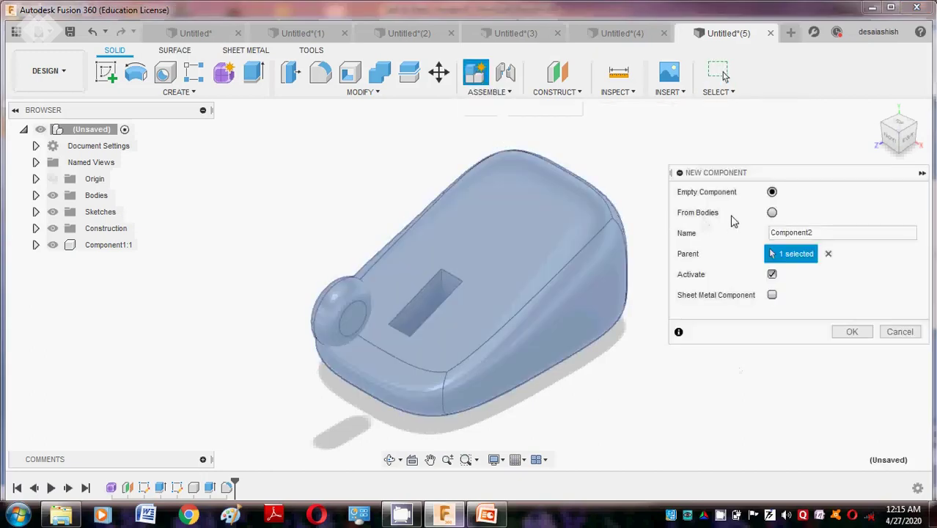
{"action": "left_click", "coordinate": [772, 213]}
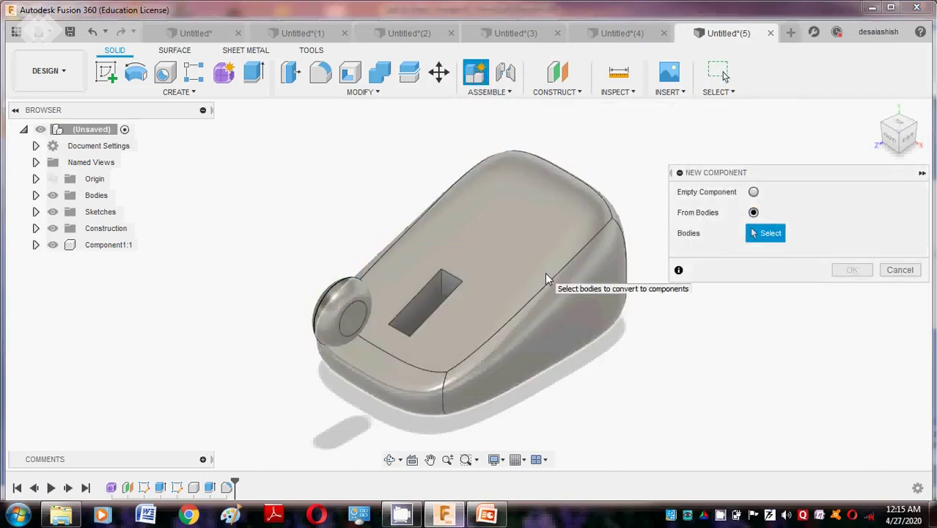
{"action": "left_click", "coordinate": [562, 278]}
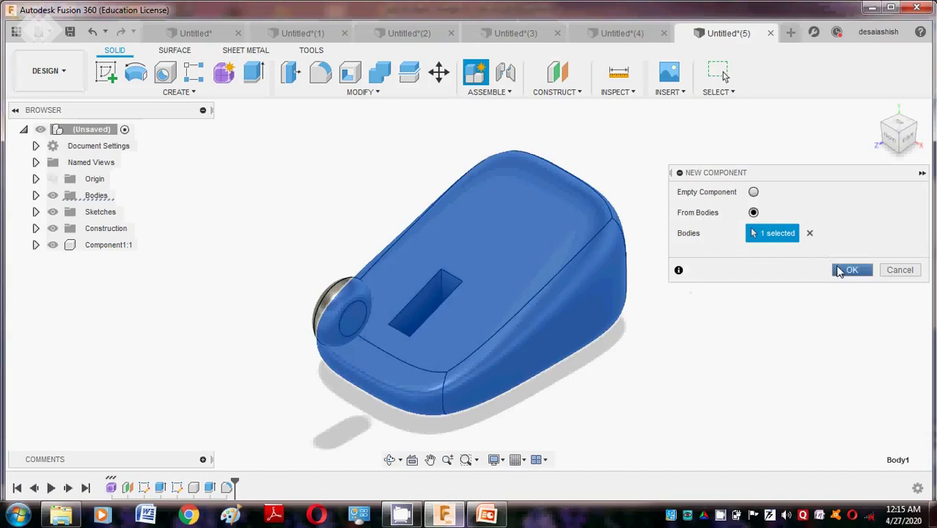
{"action": "left_click", "coordinate": [844, 270]}
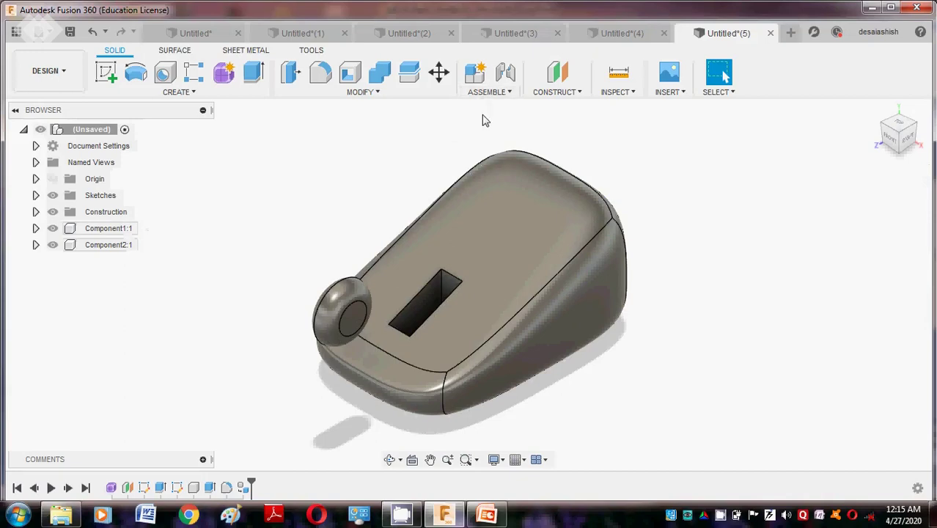
Step: Join the scroll wheel's side face to the slot's inner side wall with a Joint, setting Offset Y to 10 mm
{"action": "left_click", "coordinate": [491, 93]}
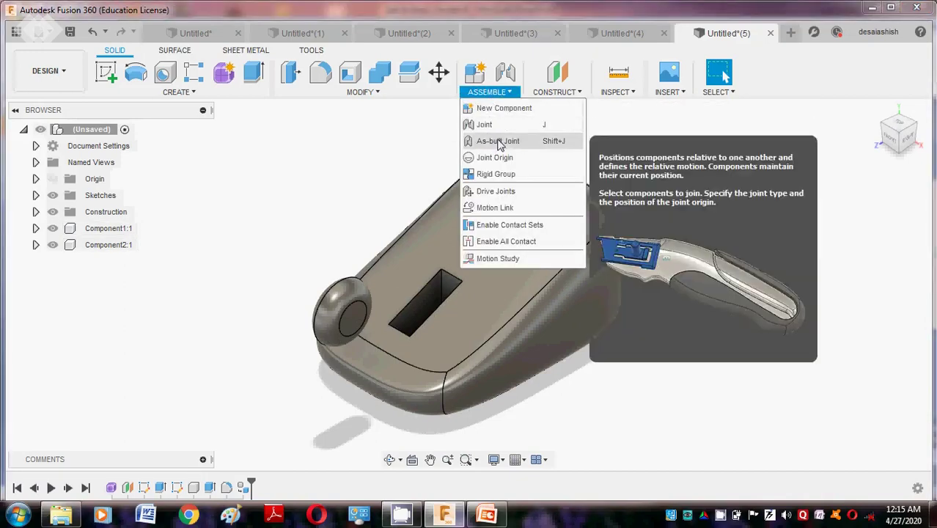
{"action": "left_click", "coordinate": [494, 128]}
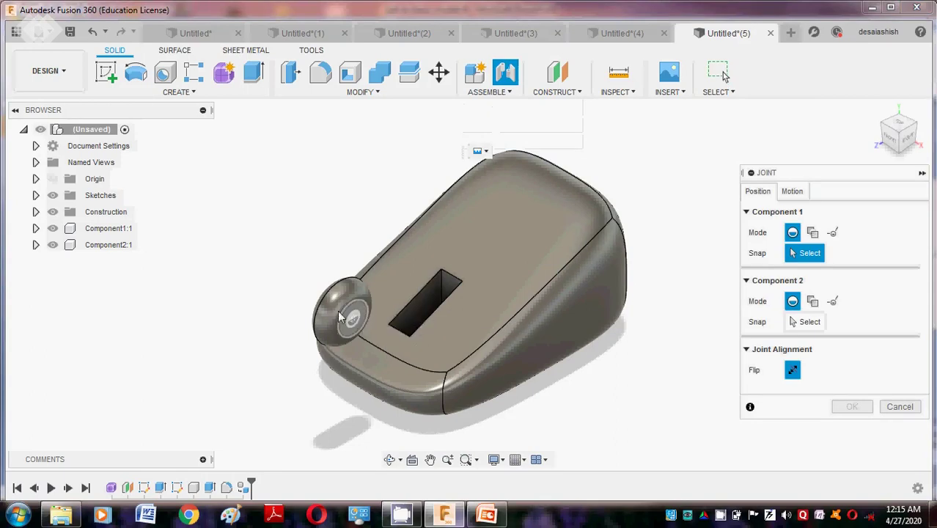
{"action": "left_click", "coordinate": [357, 327]}
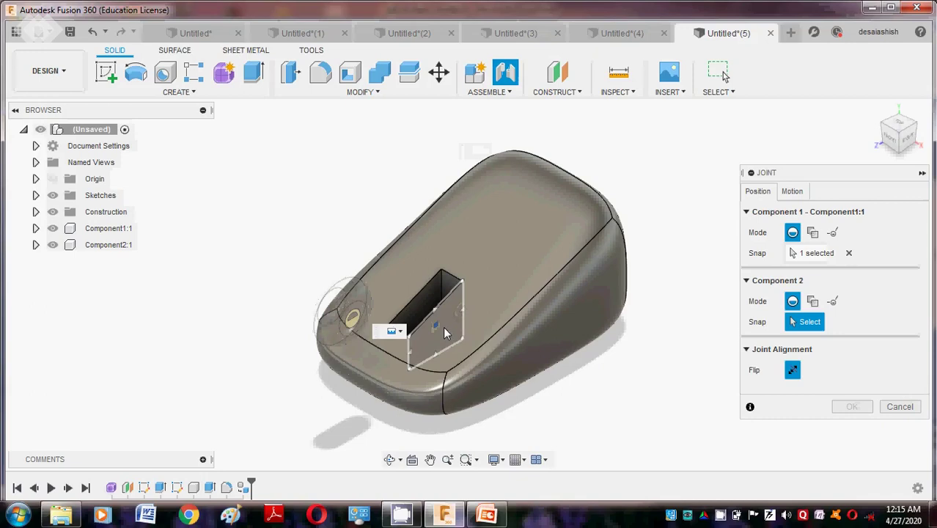
{"action": "left_click", "coordinate": [445, 332]}
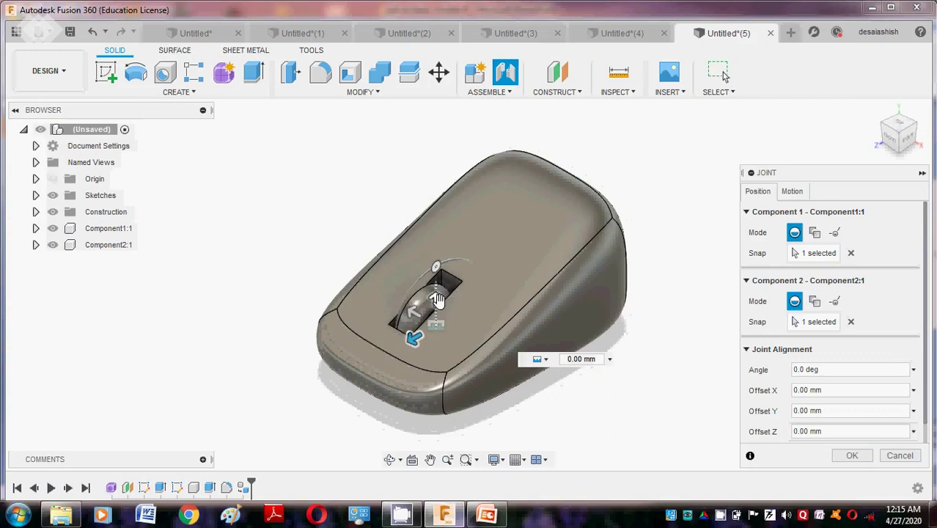
{"action": "left_click_drag", "start_coordinate": [436, 300], "coordinate": [438, 290]}
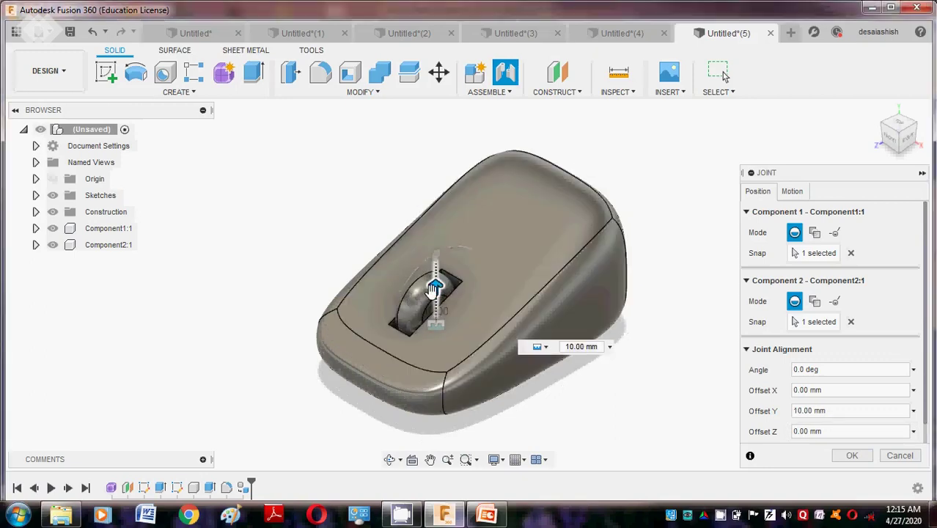
{"action": "left_click", "coordinate": [852, 455]}
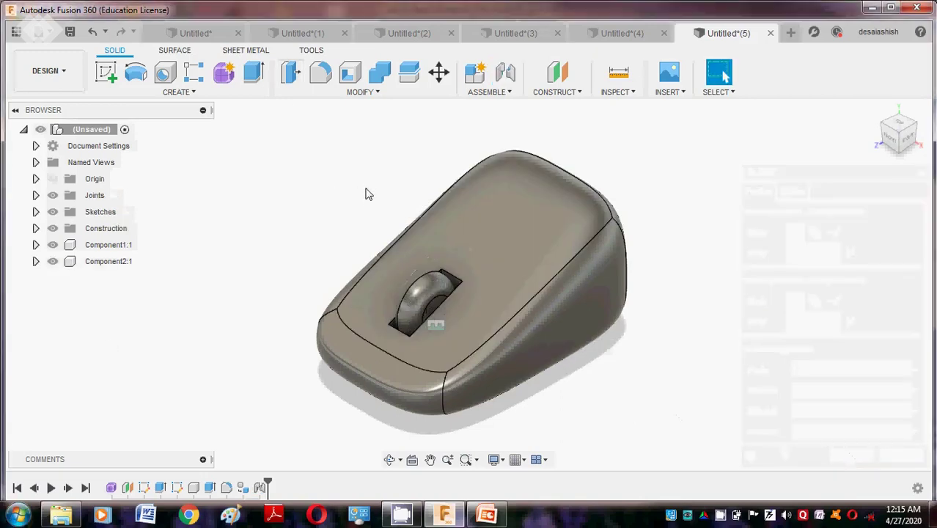
Step: Apply the Paint - Enamel Glossy (Red) appearance to the two side faces of the mouse body, using the Faces option
{"action": "key", "text": "a"}
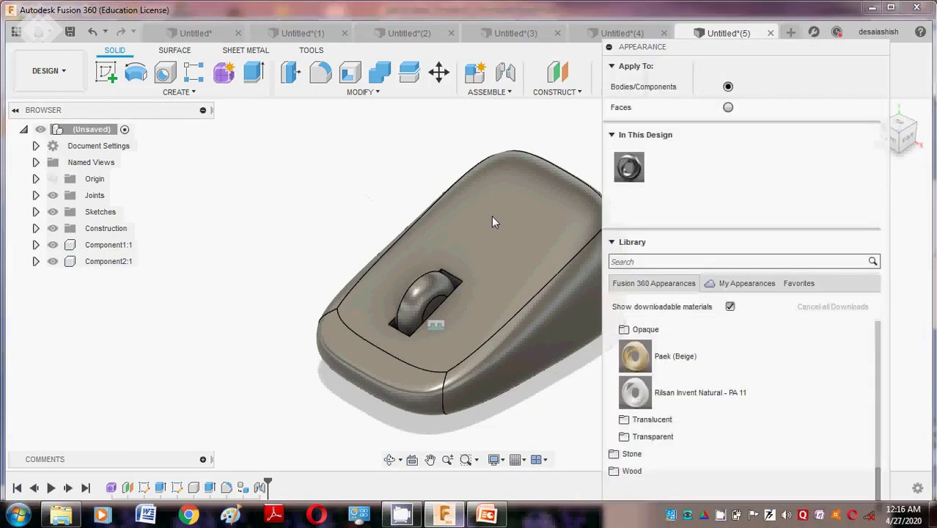
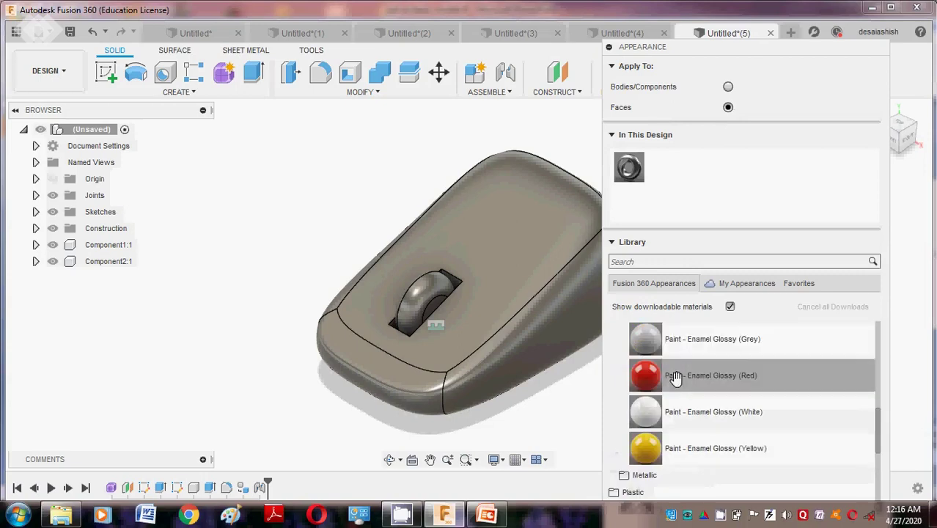
{"action": "mouse_move", "coordinate": [650, 387]}
{"action": "left_mouse_down"}
{"action": "mouse_move", "coordinate": [457, 385]}
{"action": "mouse_move", "coordinate": [489, 396]}
{"action": "left_mouse_up"}
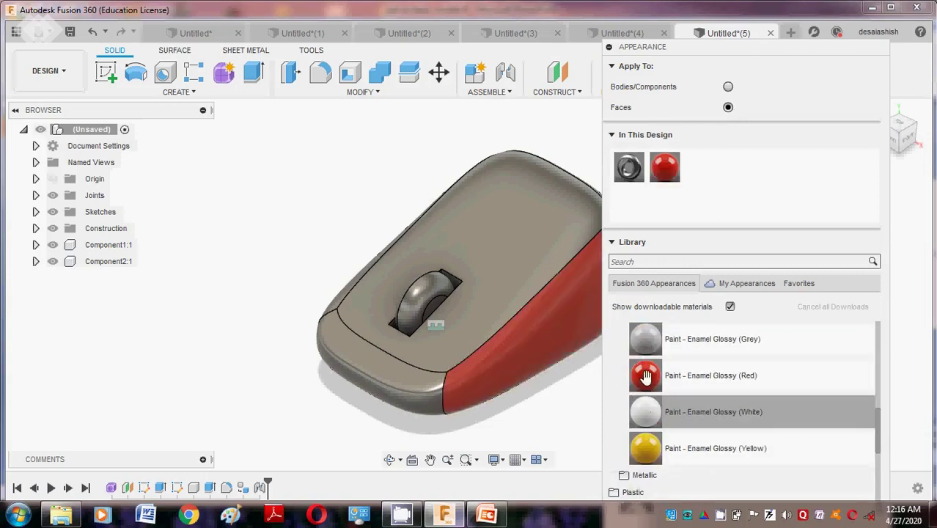
{"action": "mouse_move", "coordinate": [641, 382]}
{"action": "left_mouse_down"}
{"action": "mouse_move", "coordinate": [582, 394]}
{"action": "mouse_move", "coordinate": [389, 349]}
{"action": "mouse_move", "coordinate": [328, 295]}
{"action": "mouse_move", "coordinate": [360, 410]}
{"action": "mouse_move", "coordinate": [341, 425]}
{"action": "left_mouse_up"}
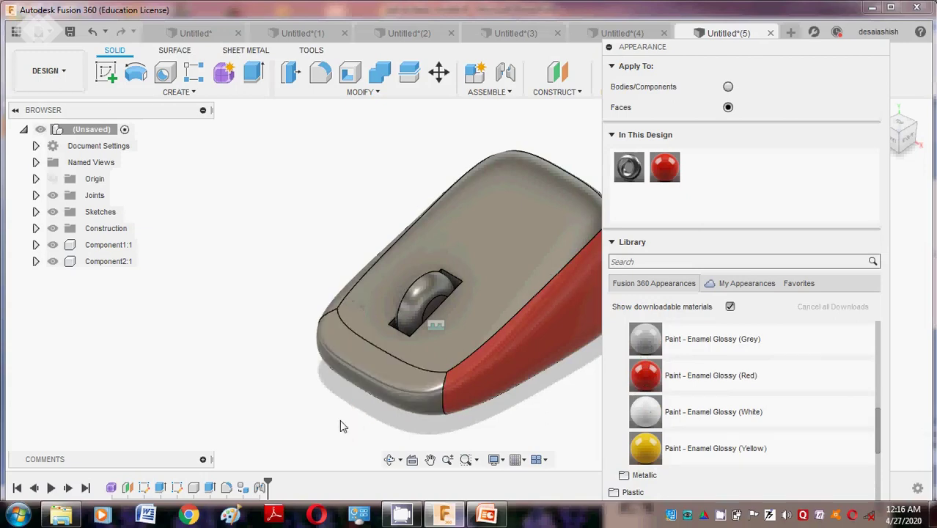
{"action": "left_click", "coordinate": [390, 459]}
{"action": "left_click_drag", "start_coordinate": [317, 287], "coordinate": [406, 298]}
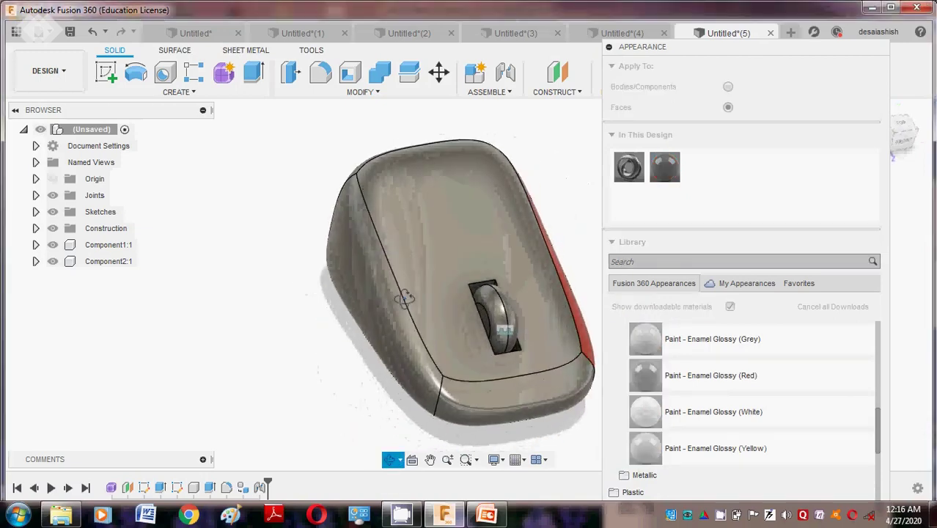
{"action": "key", "text": "Escape"}
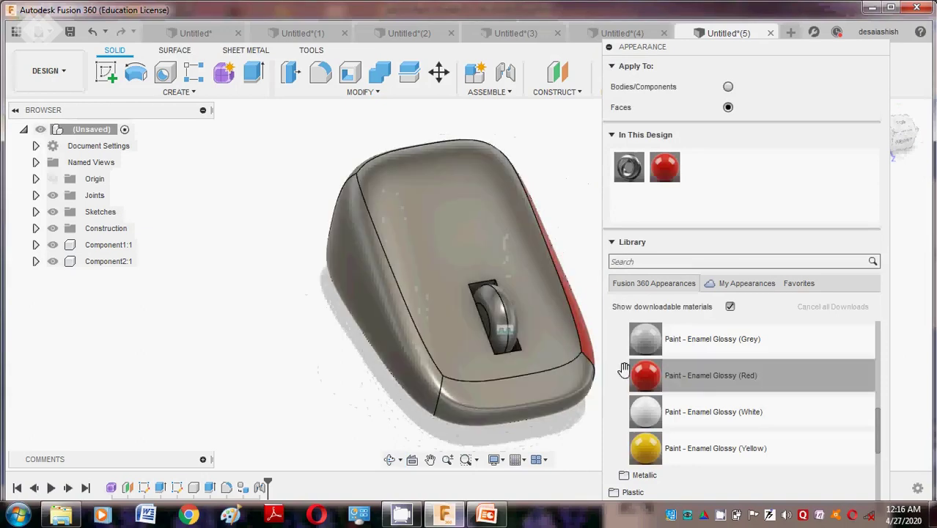
{"action": "left_click_drag", "start_coordinate": [629, 366], "coordinate": [406, 347]}
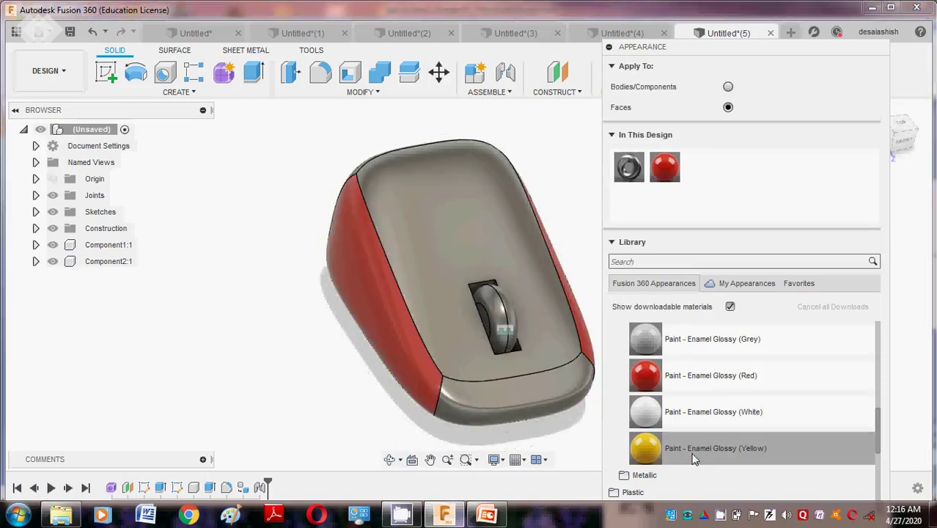
Step: Apply Paint - Enamel Glossy (White) to the mouse's front face and Paint - Enamel Glossy (Grey) to its rear face
{"action": "left_click_drag", "start_coordinate": [645, 411], "coordinate": [534, 396]}
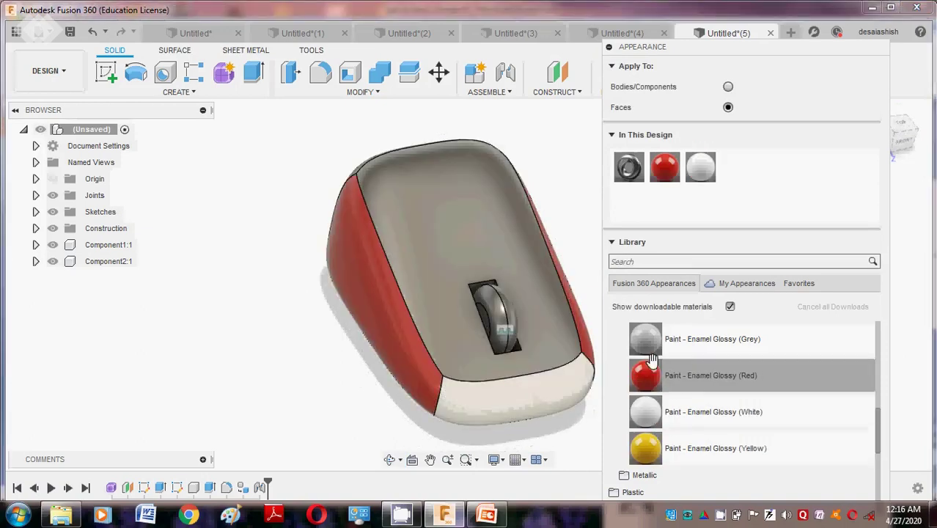
{"action": "left_click_drag", "start_coordinate": [654, 400], "coordinate": [325, 464]}
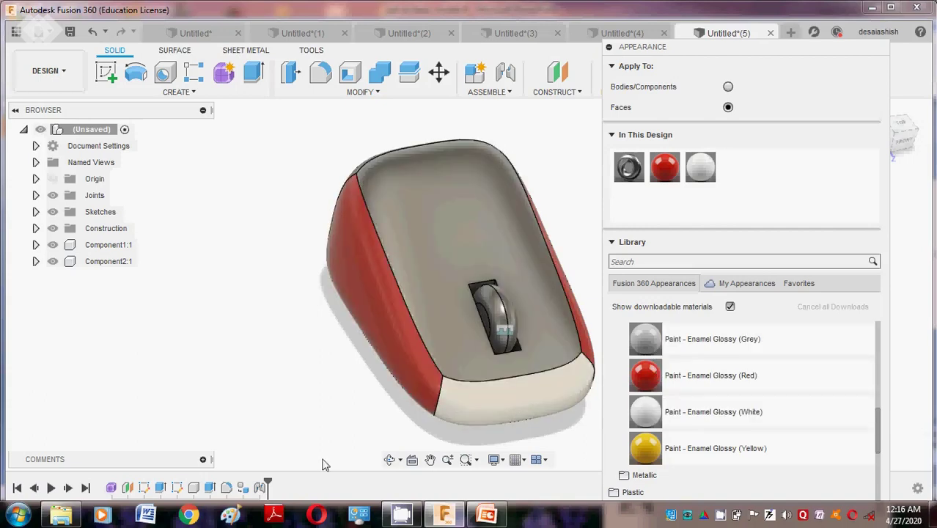
{"action": "left_click", "coordinate": [390, 460]}
{"action": "left_click_drag", "start_coordinate": [411, 410], "coordinate": [518, 172]}
{"action": "key", "text": "Escape"}
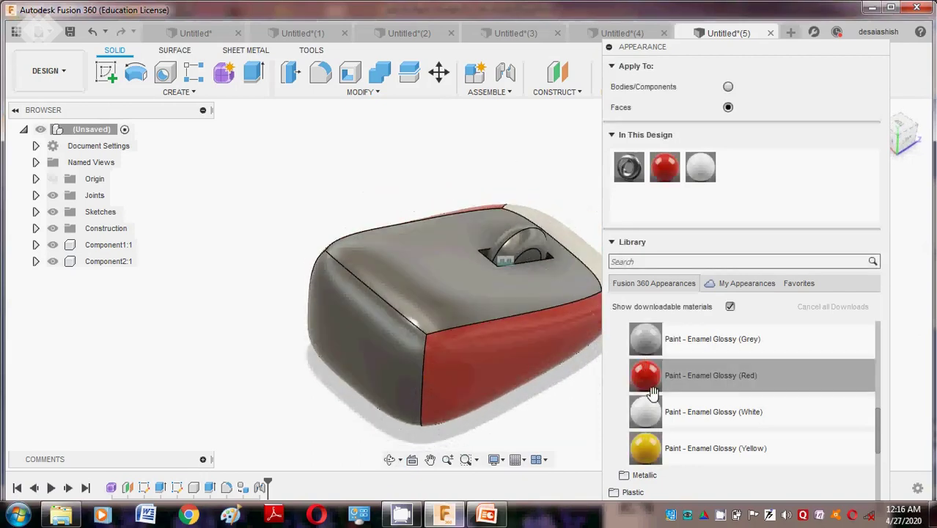
{"action": "left_click_drag", "start_coordinate": [645, 338], "coordinate": [411, 353]}
Step: Apply the Paint - Enamel Glossy (Yellow) appearance to the top face of the mouse body
{"action": "left_click", "coordinate": [389, 459]}
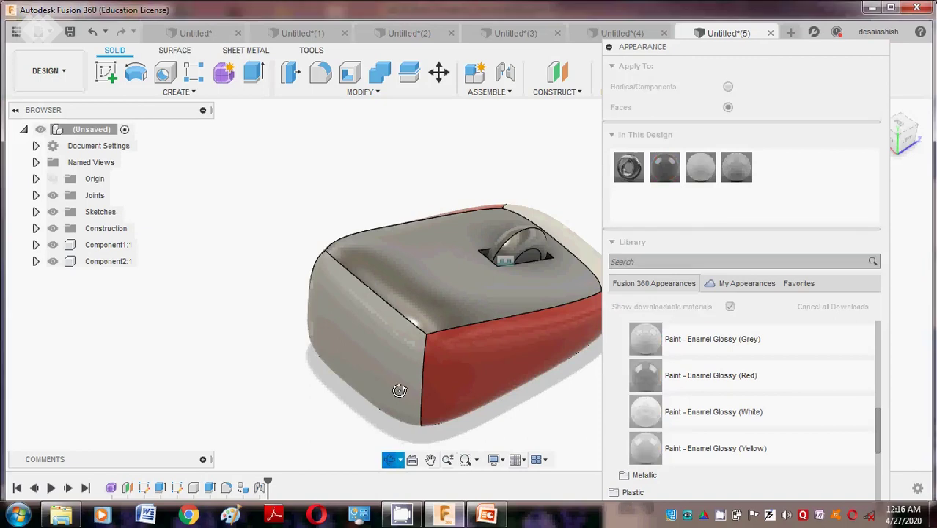
{"action": "left_click_drag", "start_coordinate": [366, 381], "coordinate": [255, 150]}
{"action": "key", "text": "Escape"}
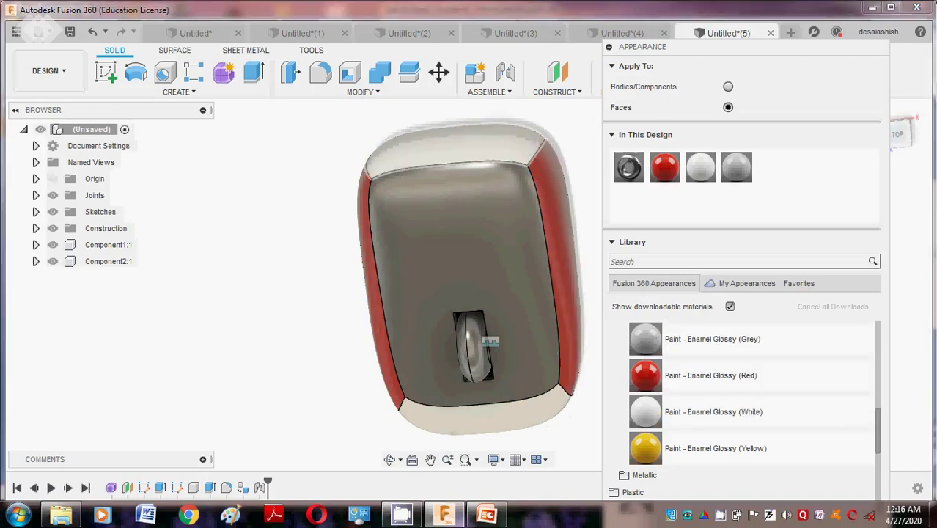
{"action": "left_click", "coordinate": [391, 460]}
{"action": "left_click_drag", "start_coordinate": [395, 416], "coordinate": [400, 165]}
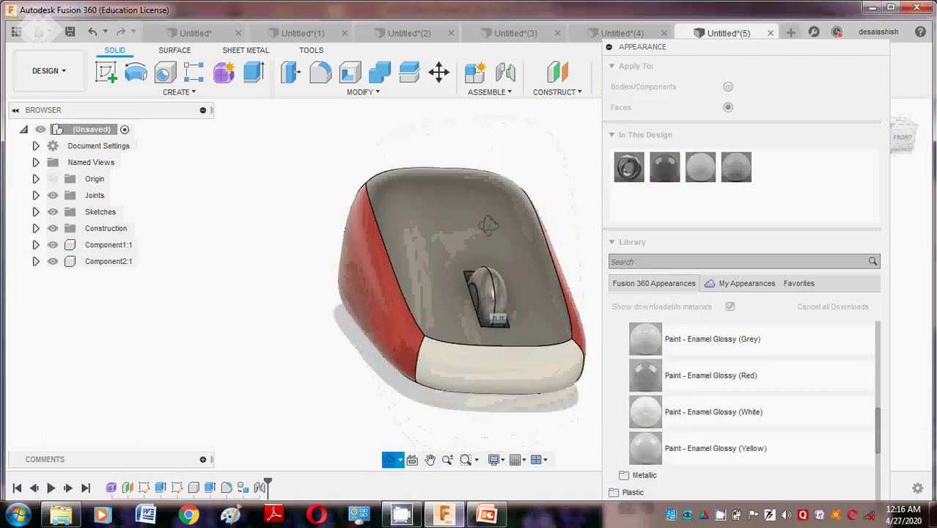
{"action": "key", "text": "Escape"}
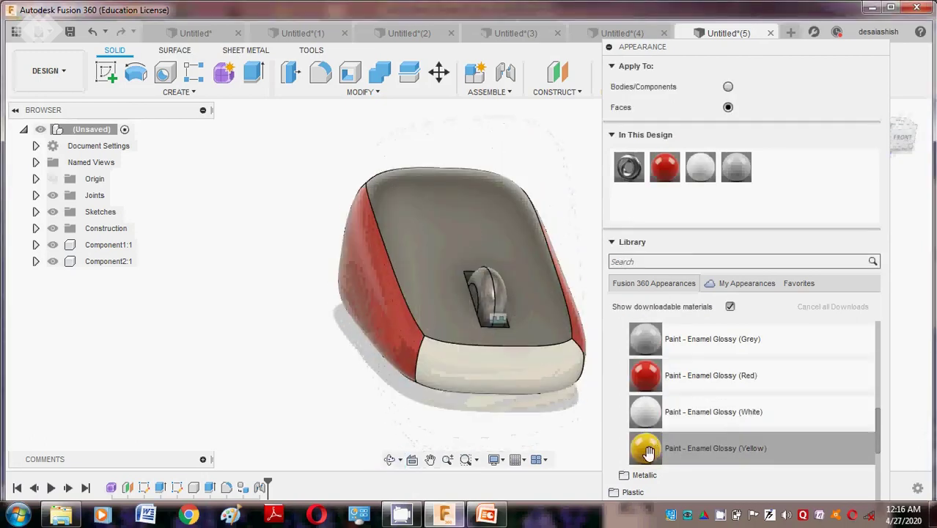
{"action": "left_click_drag", "start_coordinate": [648, 453], "coordinate": [533, 263]}
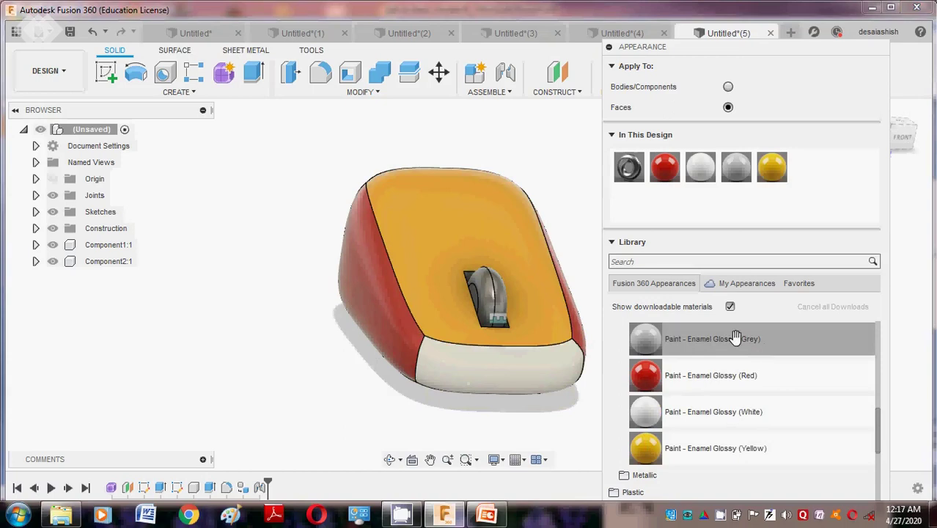
Step: Change the top face's appearance to Paek (Beige) and close the appearance settings
{"action": "scroll", "coordinate": [731, 334], "scroll_direction": "down", "scroll_amount": 5}
{"action": "scroll", "coordinate": [728, 334], "scroll_direction": "up", "scroll_amount": 3}
{"action": "scroll", "coordinate": [716, 347], "scroll_direction": "down", "scroll_amount": 3}
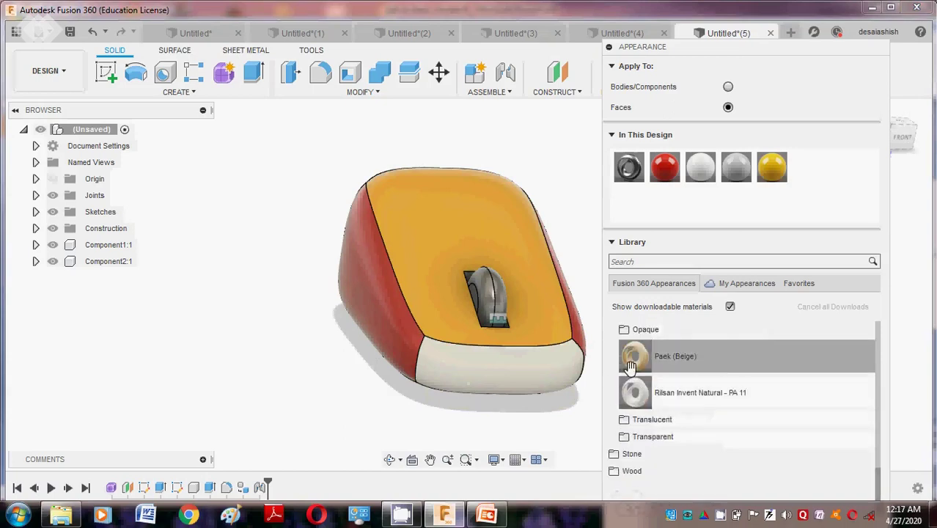
{"action": "left_click_drag", "start_coordinate": [630, 366], "coordinate": [527, 284]}
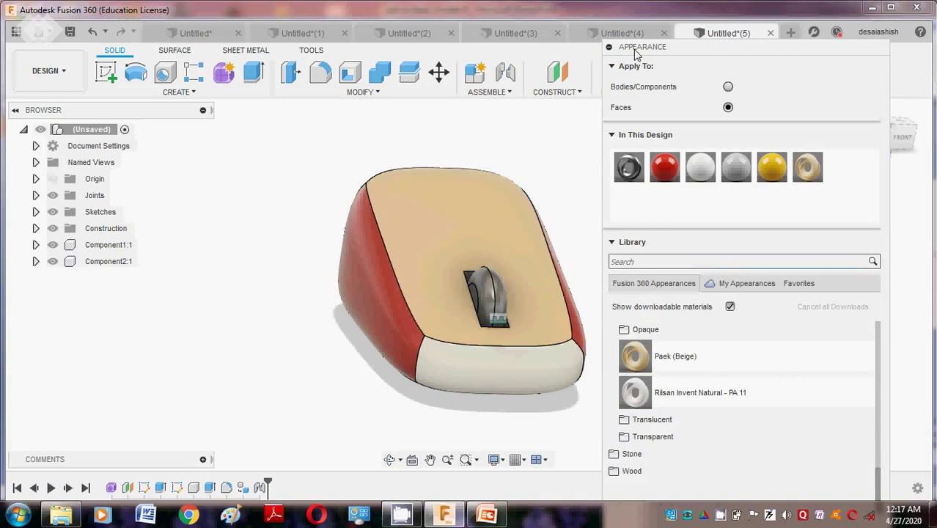
{"action": "left_click_drag", "start_coordinate": [636, 55], "coordinate": [625, 5]}
{"action": "left_click", "coordinate": [863, 492]}
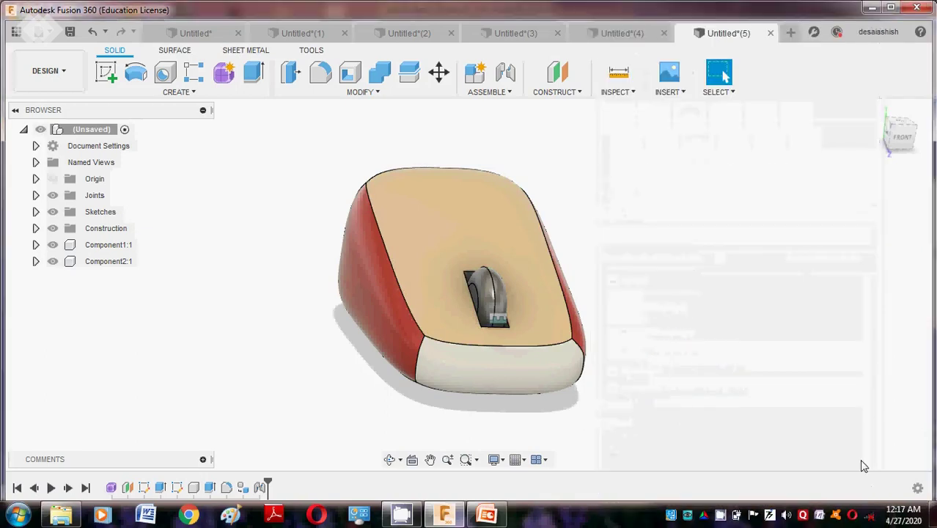
Step: Apply the Paint - Enamel Glossy (Yellow) appearance to the whole scroll wheel, using the Bodies/Components option
{"action": "left_click", "coordinate": [876, 110]}
{"action": "scroll", "coordinate": [697, 236], "scroll_direction": "down", "scroll_amount": 3}
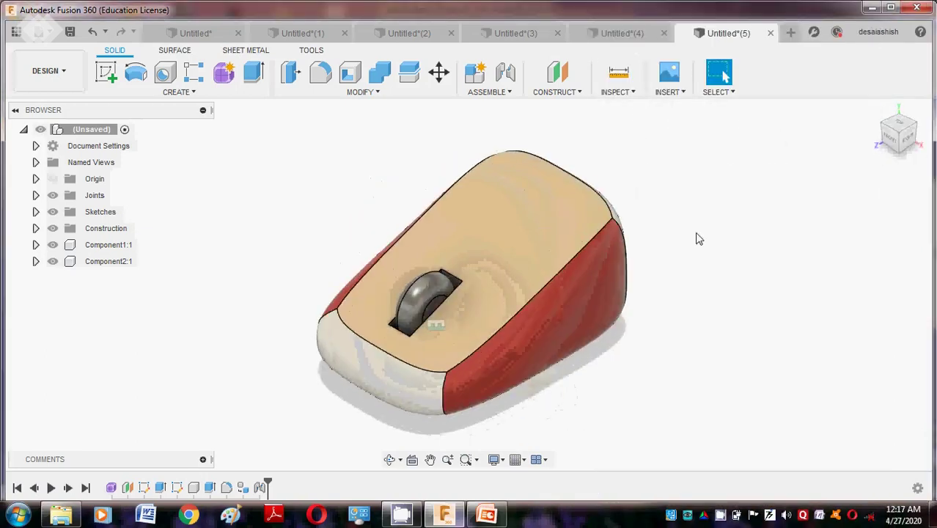
{"action": "scroll", "coordinate": [696, 236], "scroll_direction": "up", "scroll_amount": 1}
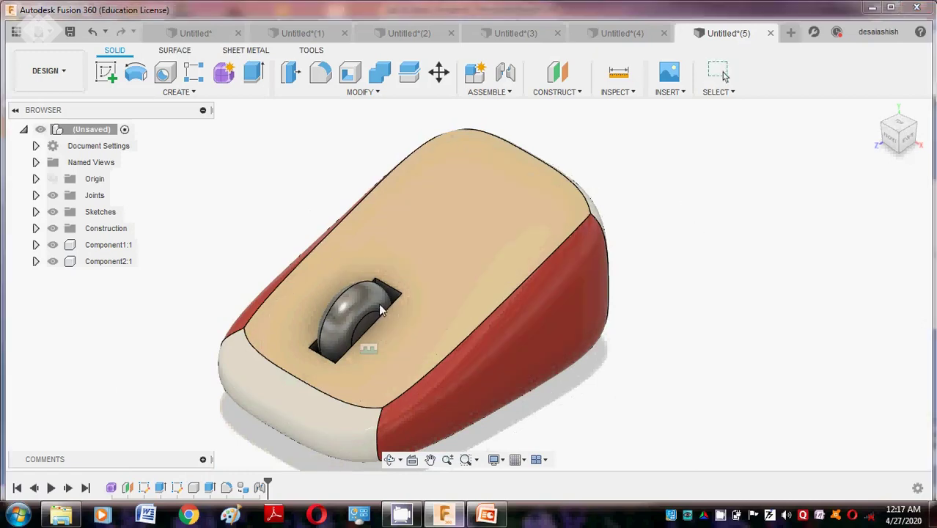
{"action": "key", "text": "a"}
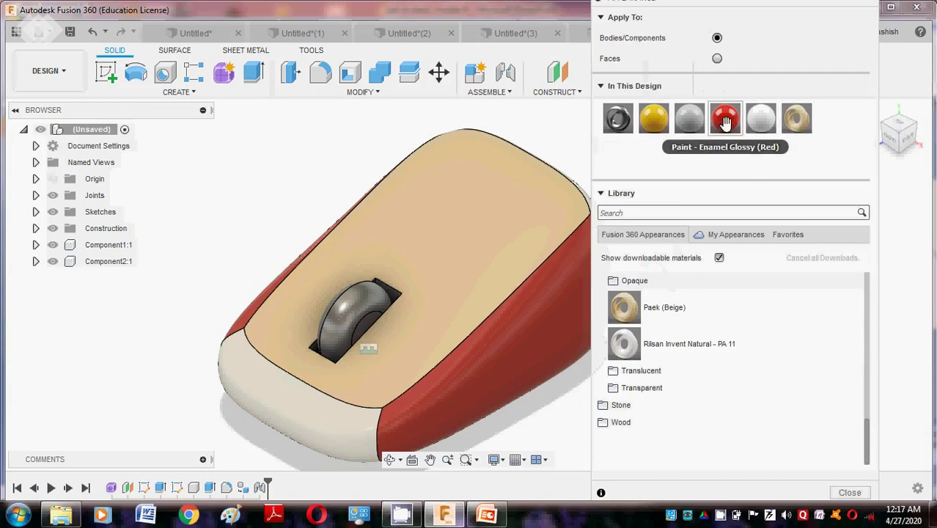
{"action": "left_click_drag", "start_coordinate": [725, 118], "coordinate": [711, 200]}
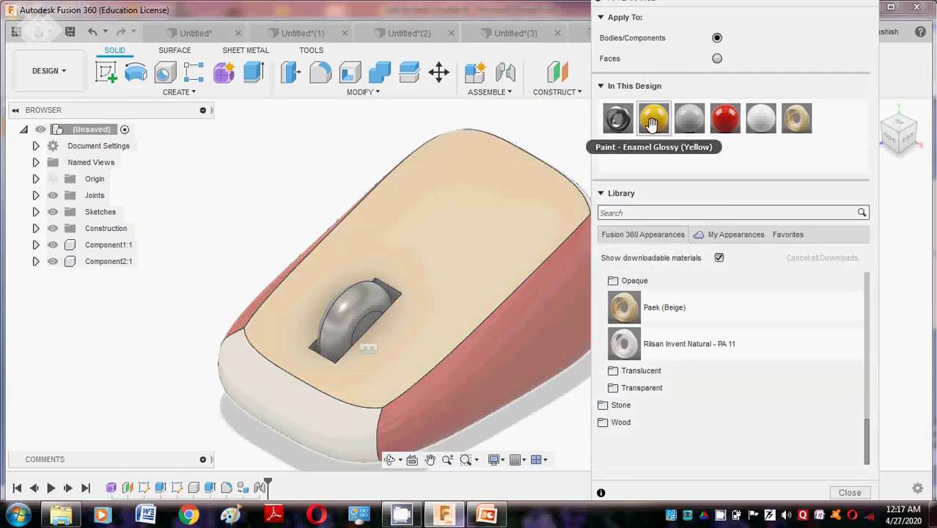
{"action": "left_click_drag", "start_coordinate": [653, 118], "coordinate": [347, 303]}
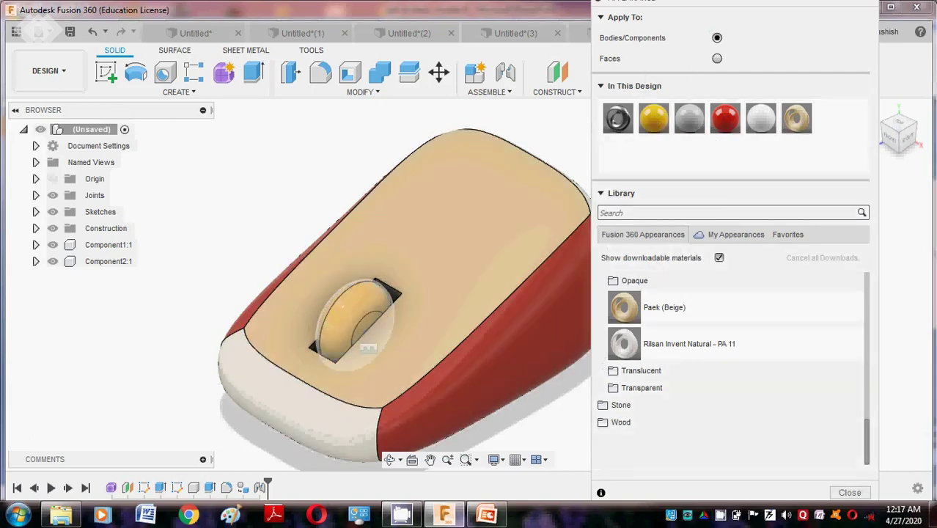
Step: Look through the plastic, transparent and glossy paint appearances in the library for another colour for the mouse
{"action": "scroll", "coordinate": [732, 375], "scroll_direction": "up", "scroll_amount": 5}
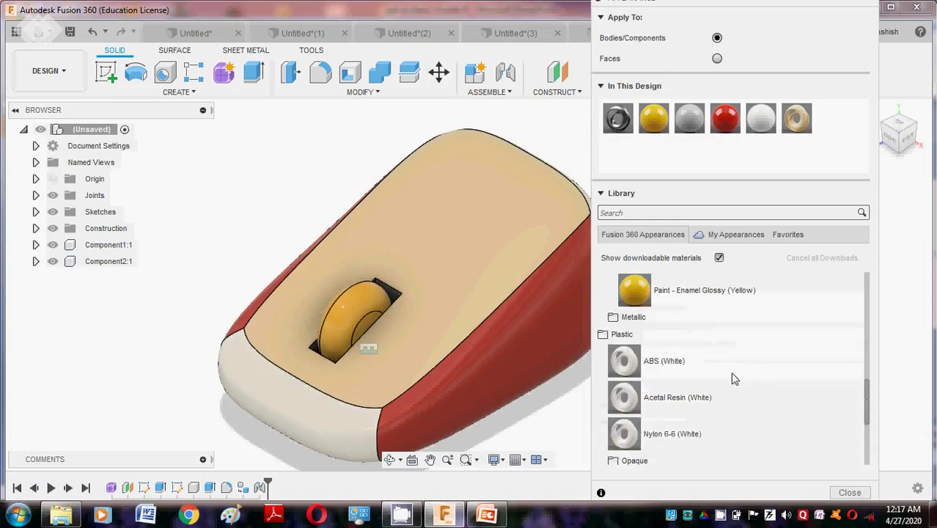
{"action": "scroll", "coordinate": [723, 339], "scroll_direction": "down", "scroll_amount": 5}
{"action": "scroll", "coordinate": [720, 331], "scroll_direction": "up", "scroll_amount": 3}
{"action": "scroll", "coordinate": [721, 331], "scroll_direction": "down", "scroll_amount": 3}
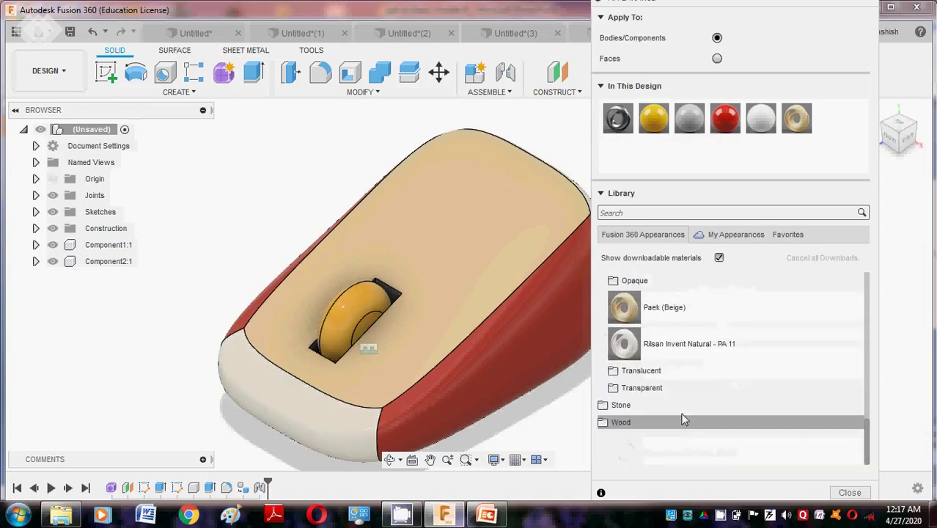
{"action": "left_click", "coordinate": [660, 390]}
{"action": "scroll", "coordinate": [660, 399], "scroll_direction": "down", "scroll_amount": 4}
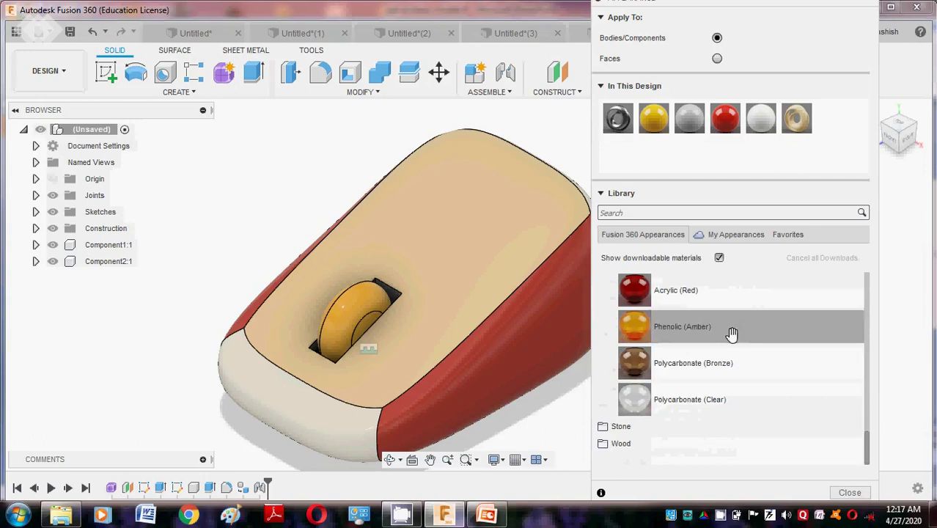
{"action": "left_click", "coordinate": [655, 430]}
{"action": "scroll", "coordinate": [673, 401], "scroll_direction": "up", "scroll_amount": 2}
{"action": "scroll", "coordinate": [668, 389], "scroll_direction": "up", "scroll_amount": 3}
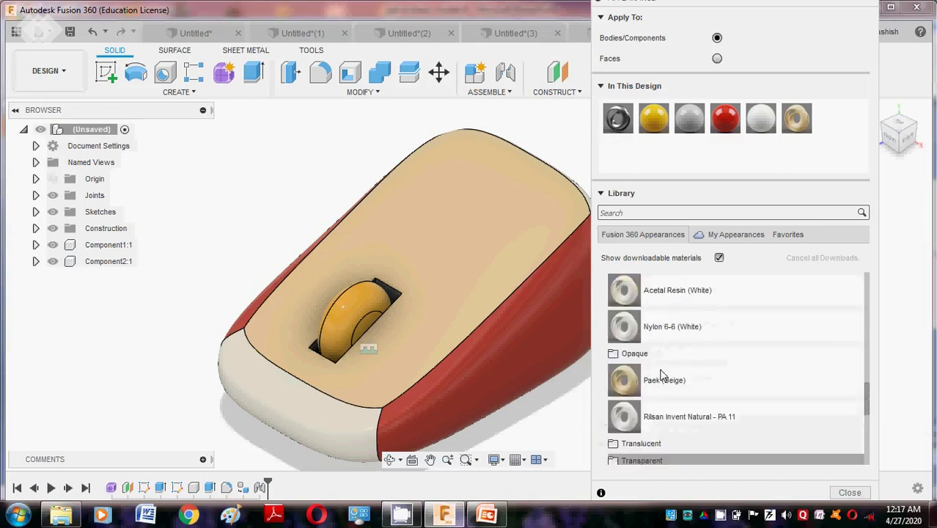
{"action": "scroll", "coordinate": [660, 375], "scroll_direction": "up", "scroll_amount": 5}
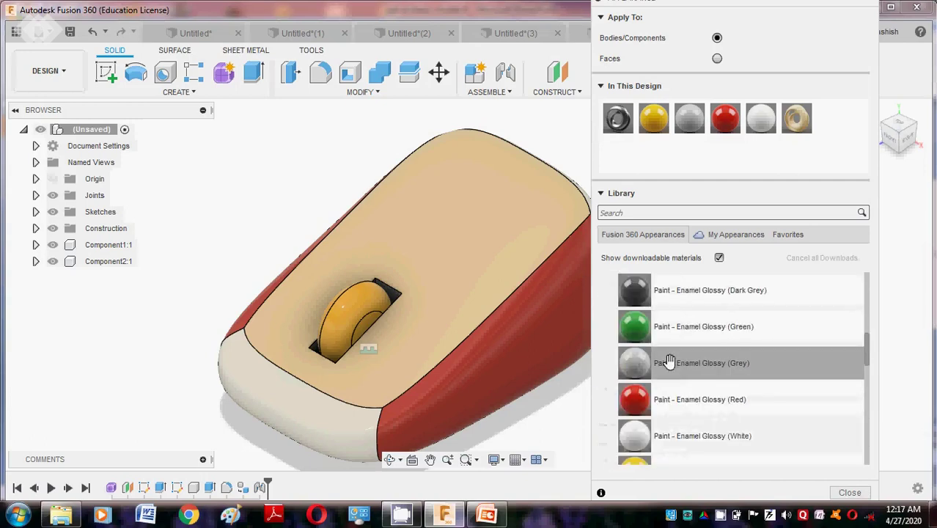
{"action": "scroll", "coordinate": [633, 407], "scroll_direction": "down", "scroll_amount": 3}
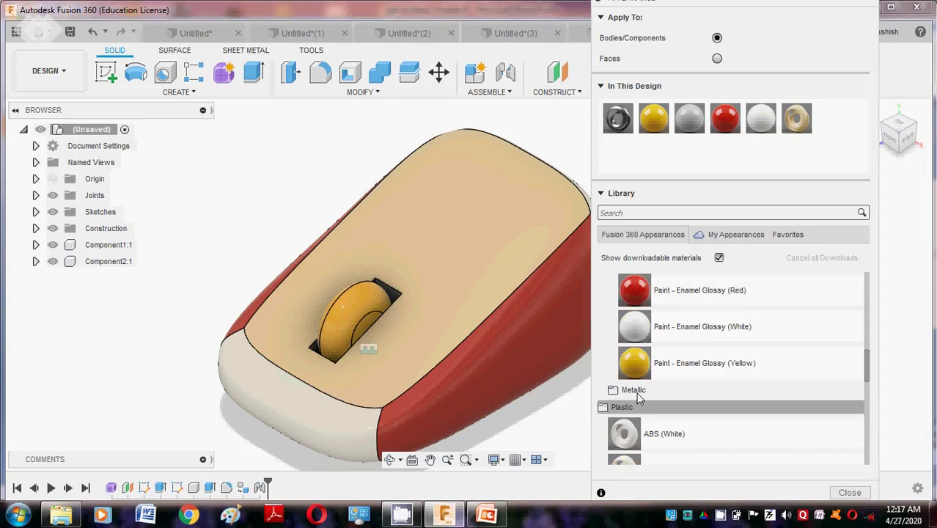
{"action": "scroll", "coordinate": [639, 367], "scroll_direction": "up", "scroll_amount": 5}
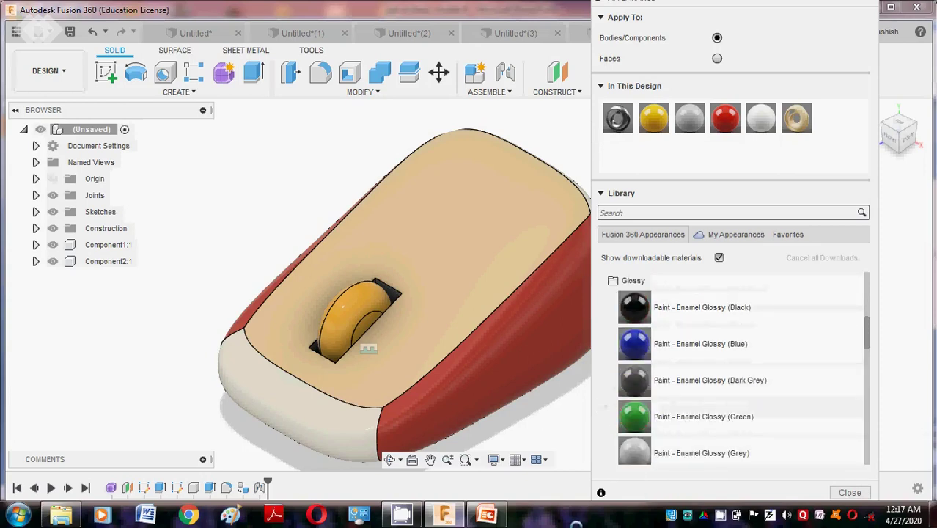
Step: Apply Paint - Enamel Glossy (Blue) to the mouse's front face only, using the Faces option, and close the appearance settings
{"action": "left_click_drag", "start_coordinate": [922, 72], "coordinate": [346, 392]}
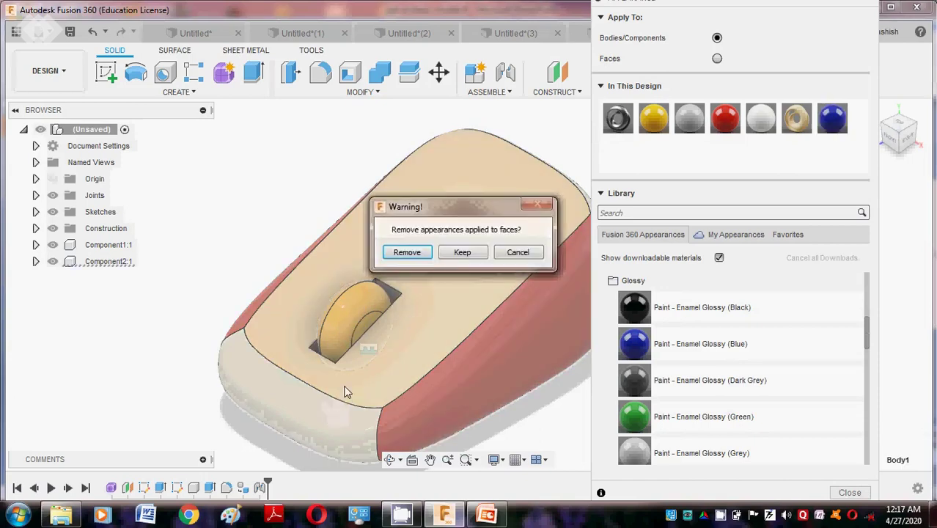
{"action": "left_click", "coordinate": [521, 253]}
{"action": "left_click", "coordinate": [717, 63]}
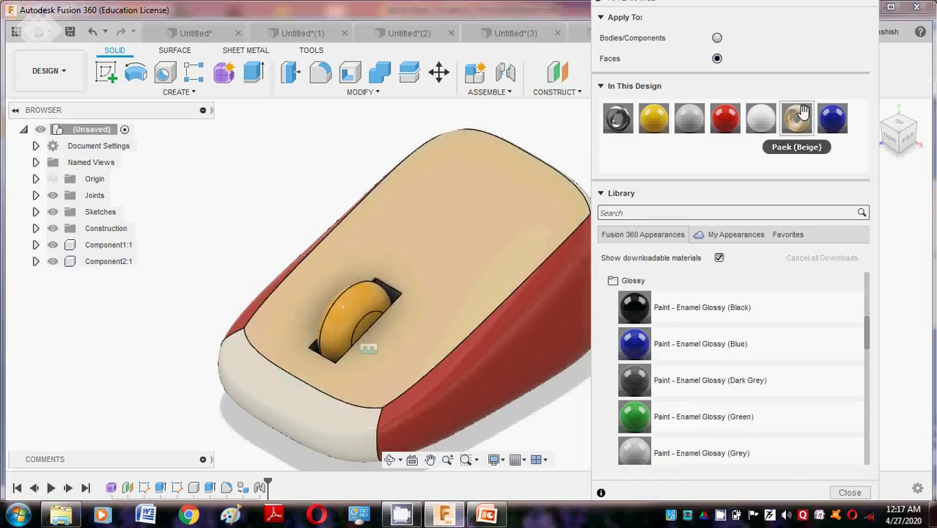
{"action": "left_click_drag", "start_coordinate": [828, 119], "coordinate": [308, 410]}
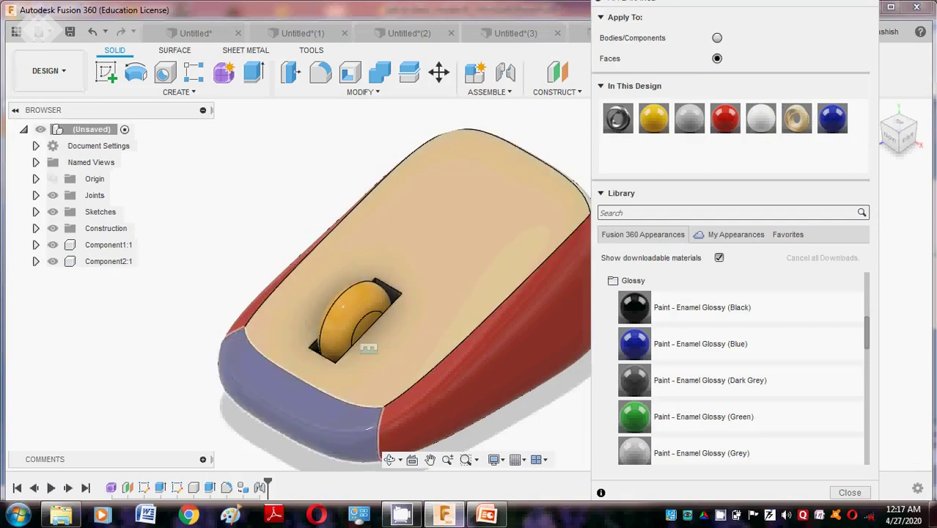
{"action": "middle_click_drag", "start_coordinate": [307, 410], "coordinate": [546, 363], "text": "shift"}
{"action": "scroll", "coordinate": [585, 339], "scroll_direction": "up", "scroll_amount": 2}
{"action": "middle_click_drag", "start_coordinate": [585, 330], "coordinate": [502, 234], "text": "shift"}
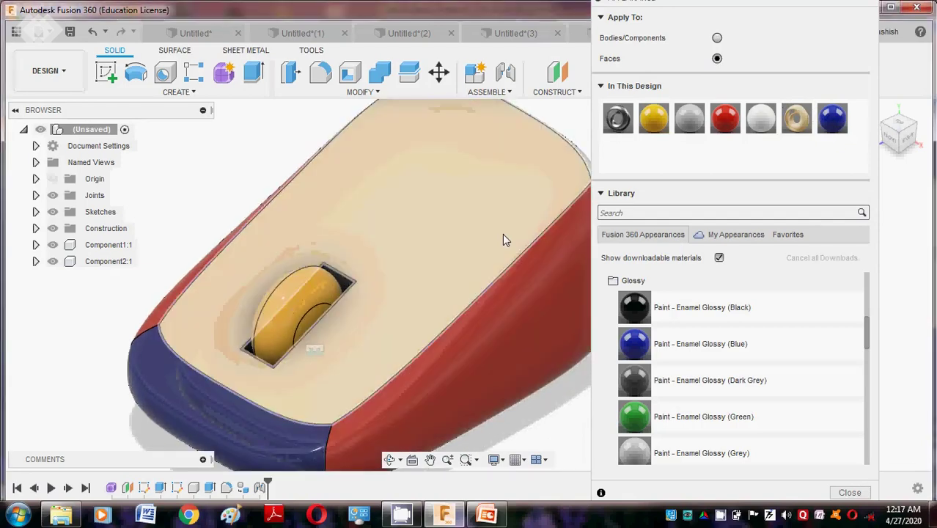
{"action": "scroll", "coordinate": [502, 234], "scroll_direction": "up", "scroll_amount": 2}
{"action": "scroll", "coordinate": [579, 244], "scroll_direction": "down", "scroll_amount": 1}
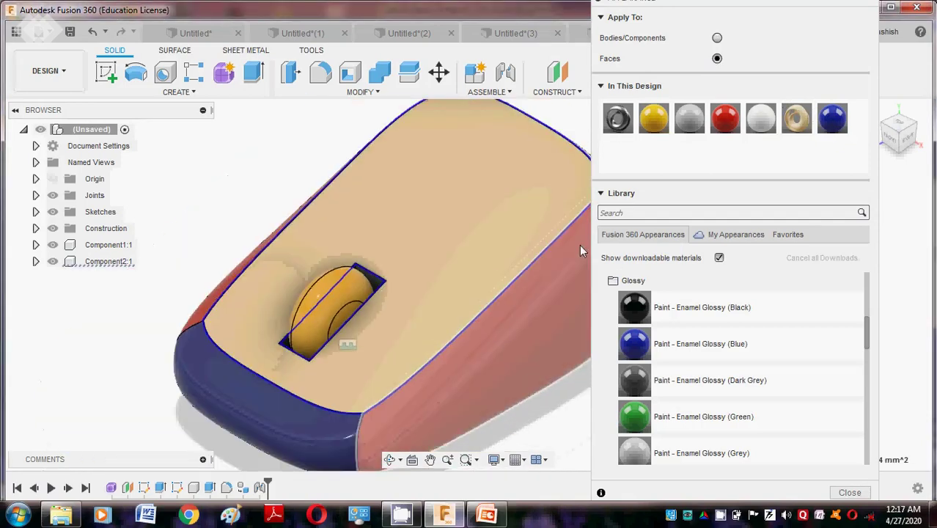
{"action": "left_click", "coordinate": [849, 493]}
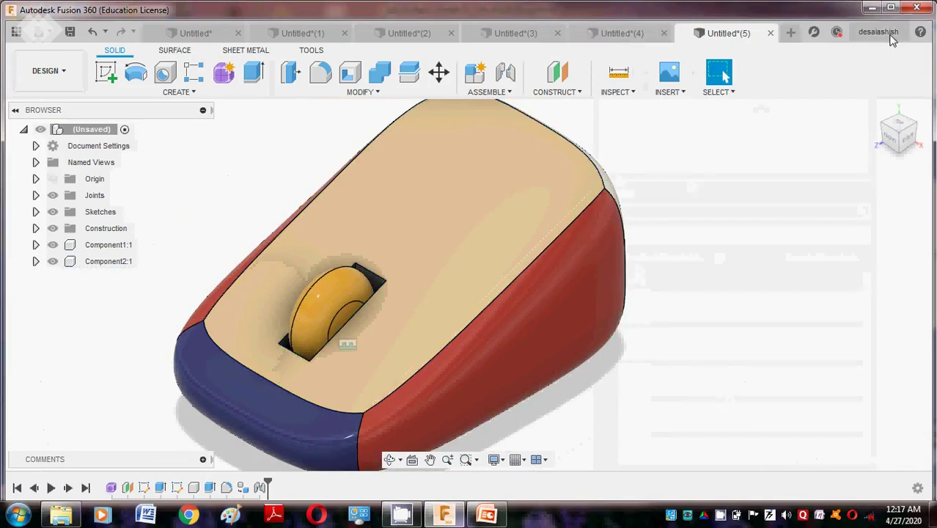
{"action": "middle_click_drag", "start_coordinate": [688, 267], "coordinate": [578, 211], "text": "shift"}
{"action": "scroll", "coordinate": [576, 204], "scroll_direction": "down", "scroll_amount": 2}
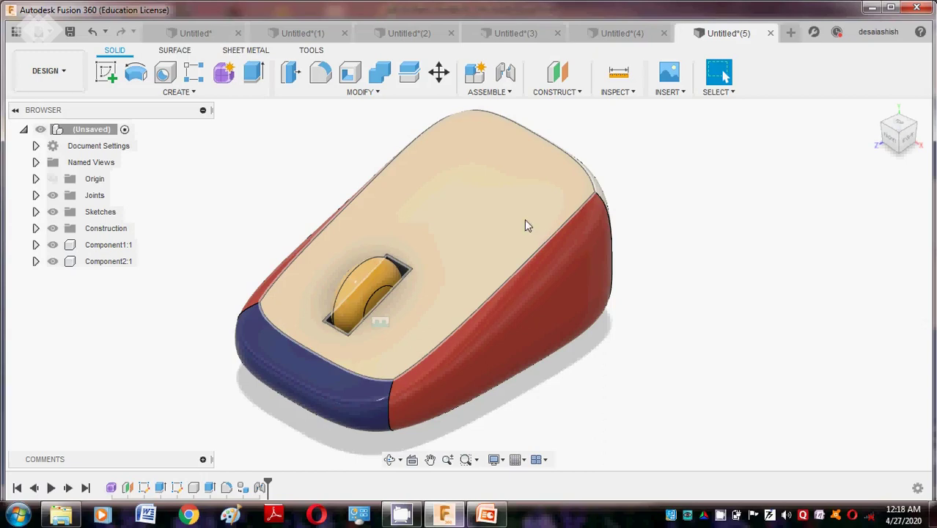
Step: Switch to the PowerPoint presentation and show the closing Thank You slide
{"action": "left_click", "coordinate": [488, 511]}
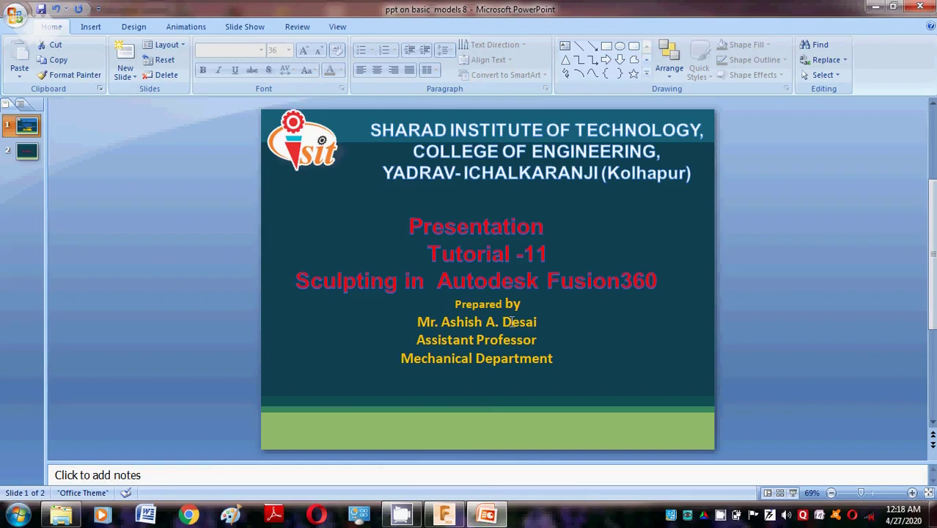
{"action": "scroll", "coordinate": [512, 321], "scroll_direction": "down", "scroll_amount": 1}
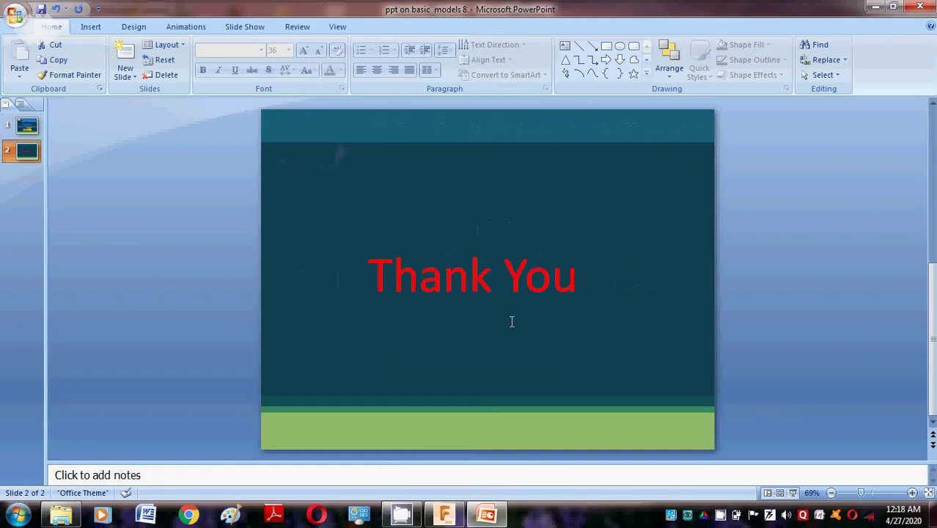